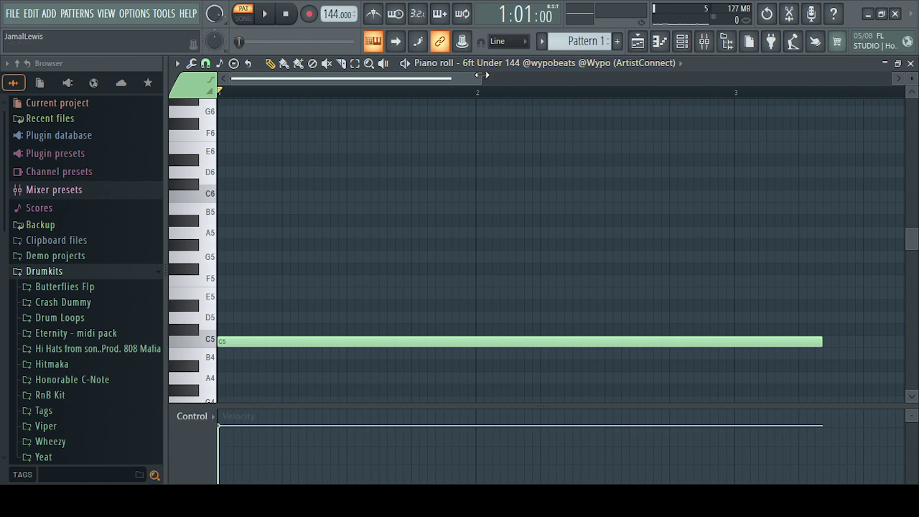
# - Extend the loop's C5 note in the piano roll so that it runs to the start of bar 9
pyautogui.moveTo(482, 75); pyautogui.dragTo(856, 238)
pyautogui.moveTo(435, 345)
pyautogui.mouseDown()
pyautogui.moveTo(901, 343)
pyautogui.moveTo(806, 326)
pyautogui.mouseUp()
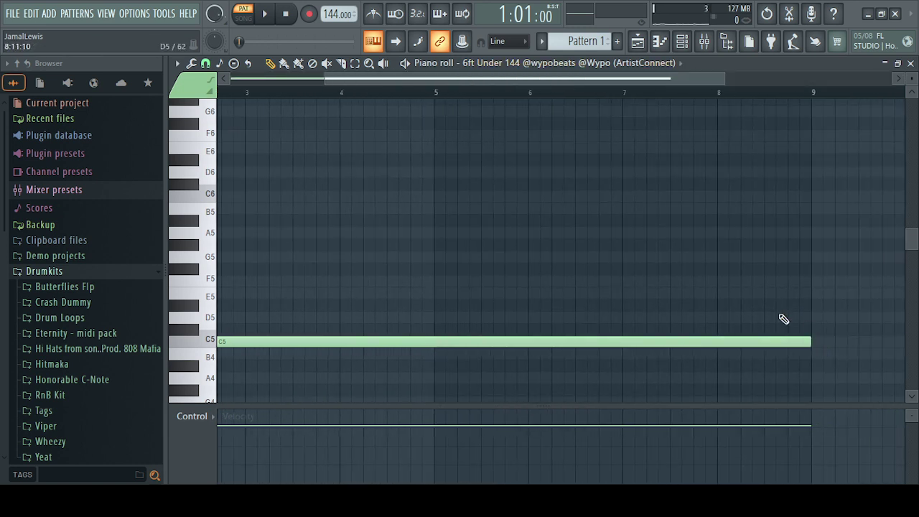
pyautogui.moveTo(340, 96); pyautogui.dragTo(711, 88)
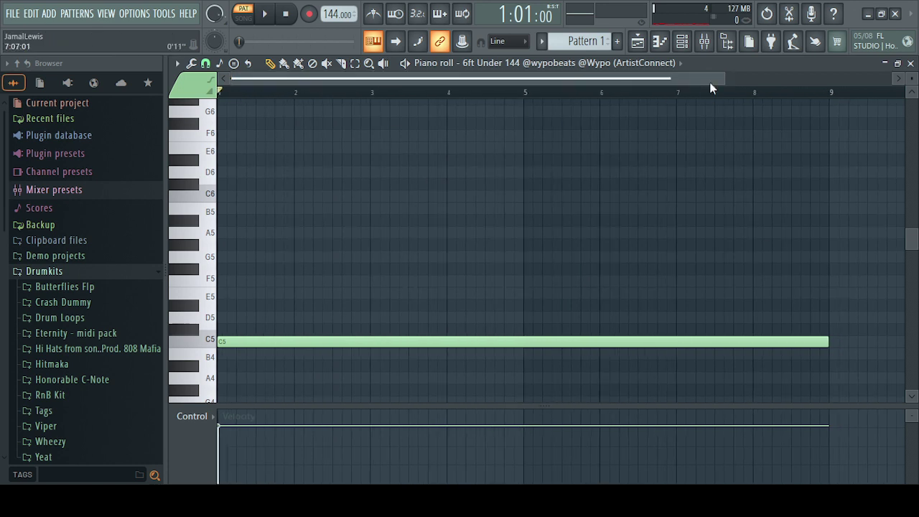
# - Play the loop with the channel rack shown, and open the Hats folder of the Yeat drum kit
pyautogui.click(680, 50)
pyautogui.press('space')
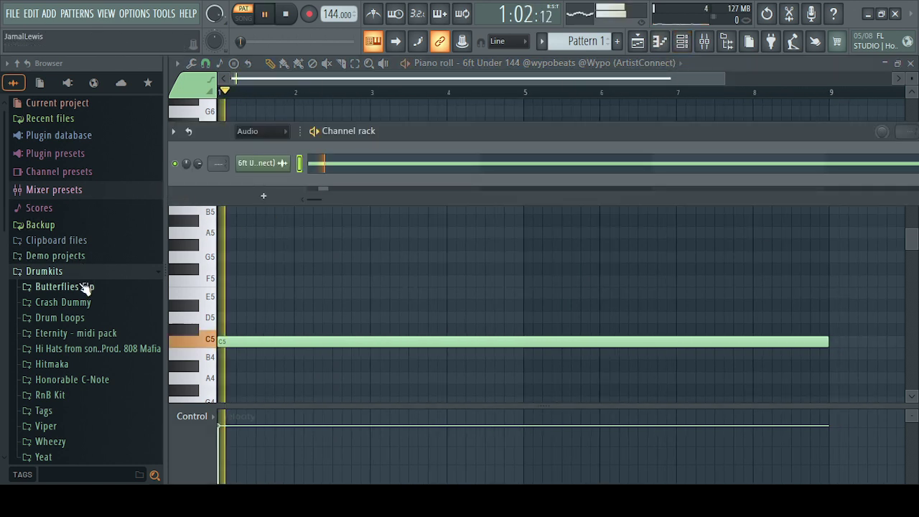
pyautogui.scroll(-3, 85, 289)
pyautogui.scroll(-3, 72, 291)
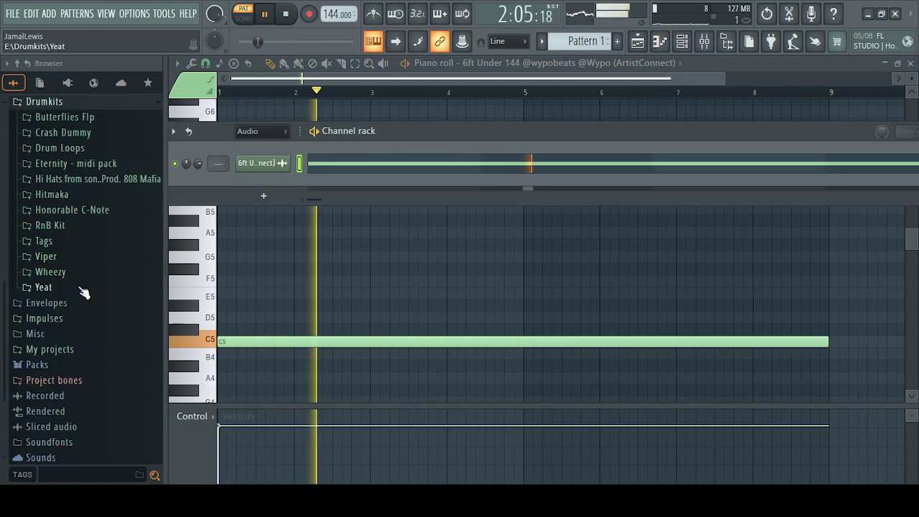
pyautogui.click(58, 287)
pyautogui.scroll(-3, 92, 287)
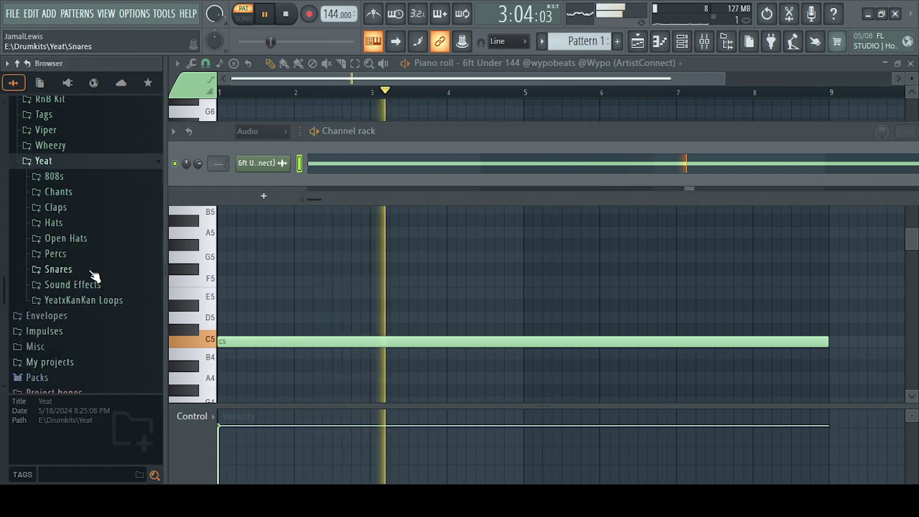
pyautogui.press('space')
pyautogui.click(85, 227)
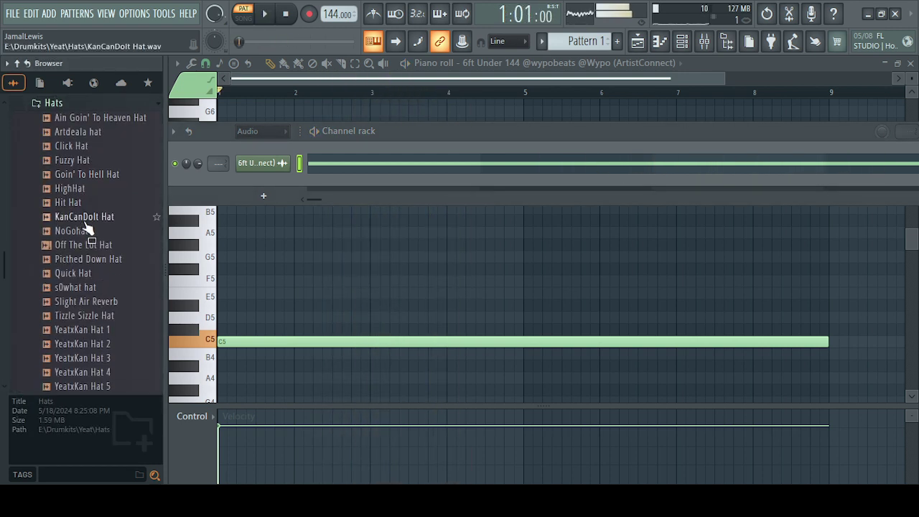
# - Audition hi-hat samples from the Yeat kit's Hats folder, ending with YeatxKan Hat 5
pyautogui.click(108, 162)
pyautogui.click(108, 121)
pyautogui.click(111, 146)
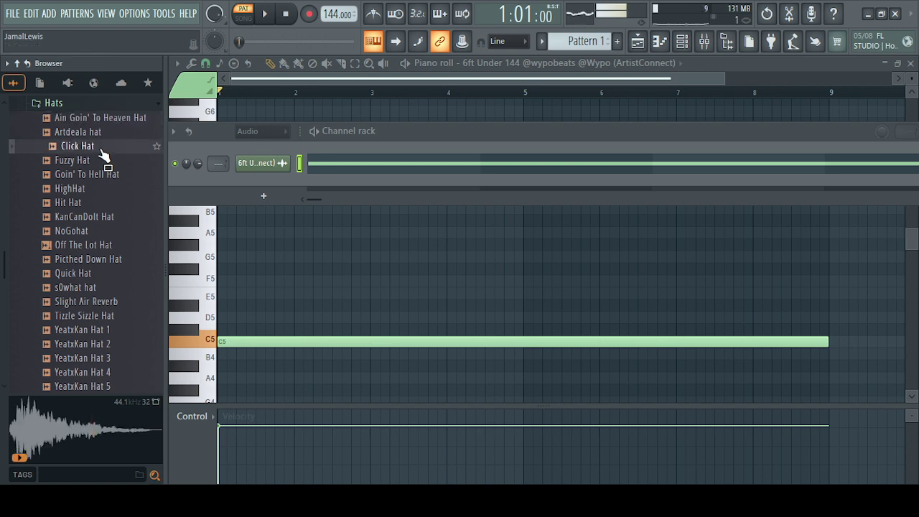
pyautogui.click(95, 204)
pyautogui.click(101, 274)
pyautogui.click(95, 303)
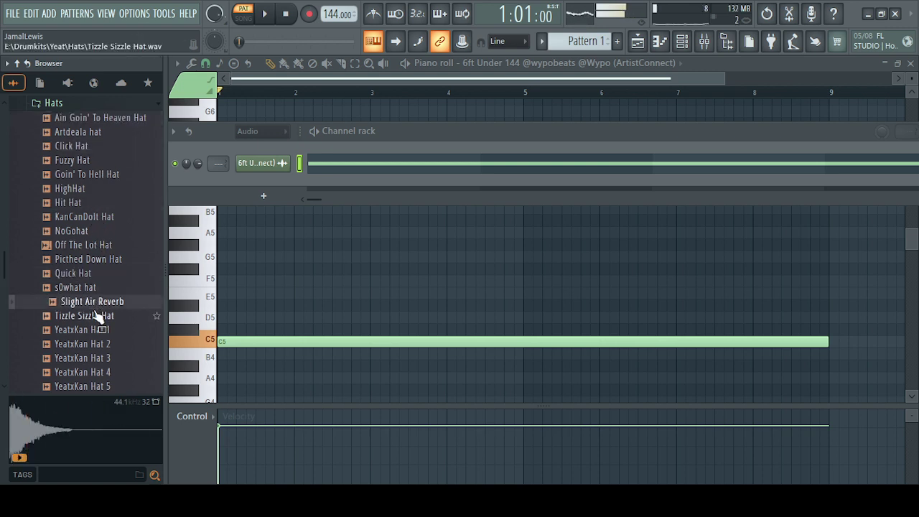
pyautogui.click(99, 317)
pyautogui.click(100, 344)
pyautogui.click(104, 373)
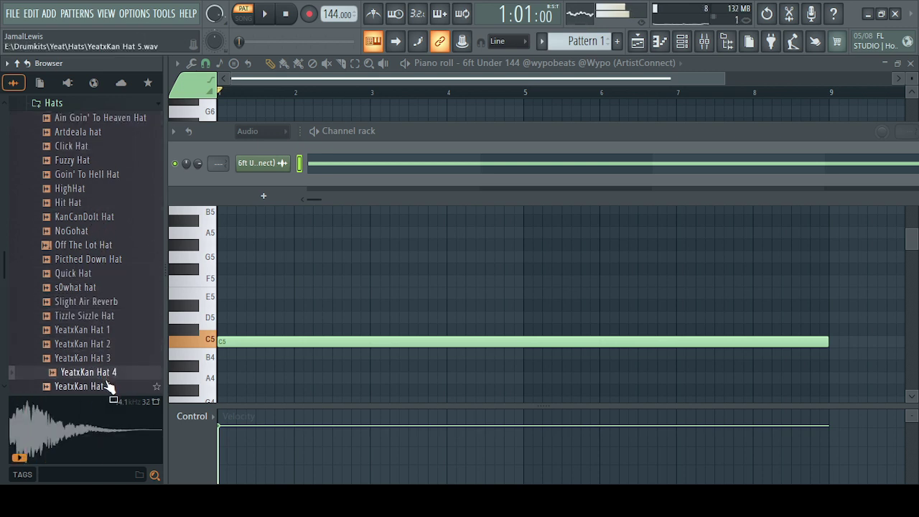
pyautogui.click(111, 386)
# - Add YeatxKan Hat 5 as a new channel and set the channel rack to show all channels
pyautogui.moveTo(110, 382); pyautogui.dragTo(264, 224)
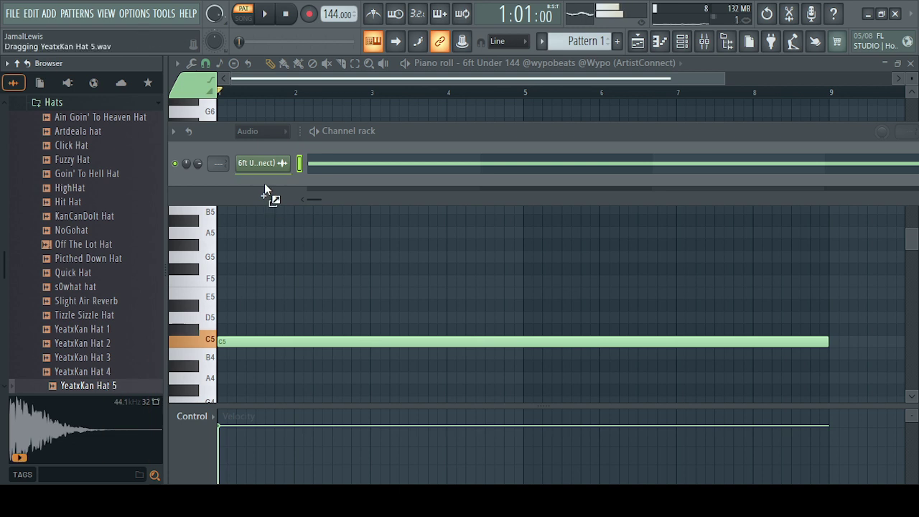
pyautogui.moveTo(264, 188); pyautogui.dragTo(263, 185)
pyautogui.click(258, 132)
pyautogui.click(266, 169)
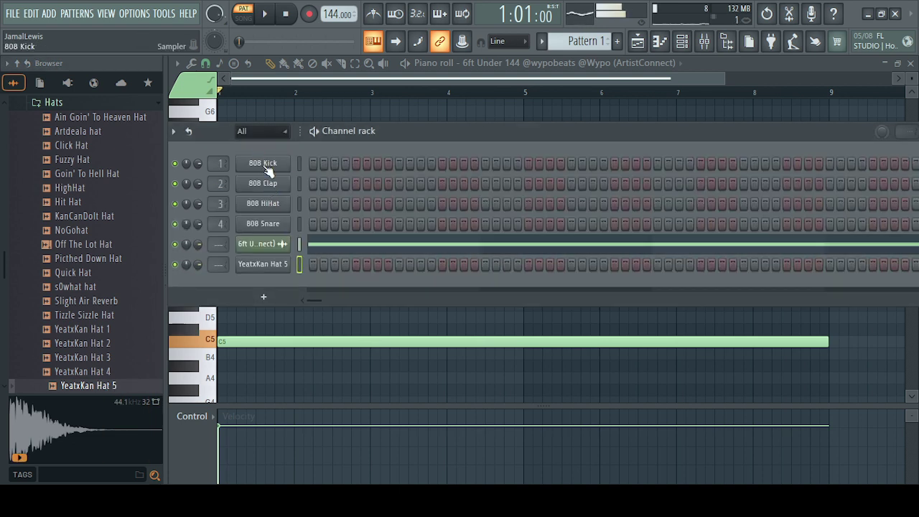
# - Fill the YeatxKan Hat 5 channel on every second step and set its volume to 48% during playback
pyautogui.click(270, 265)
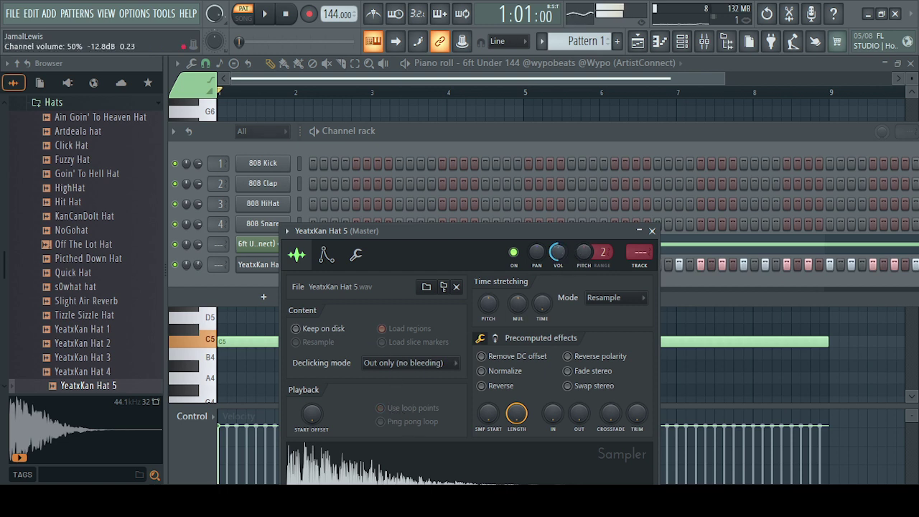
pyautogui.press('space')
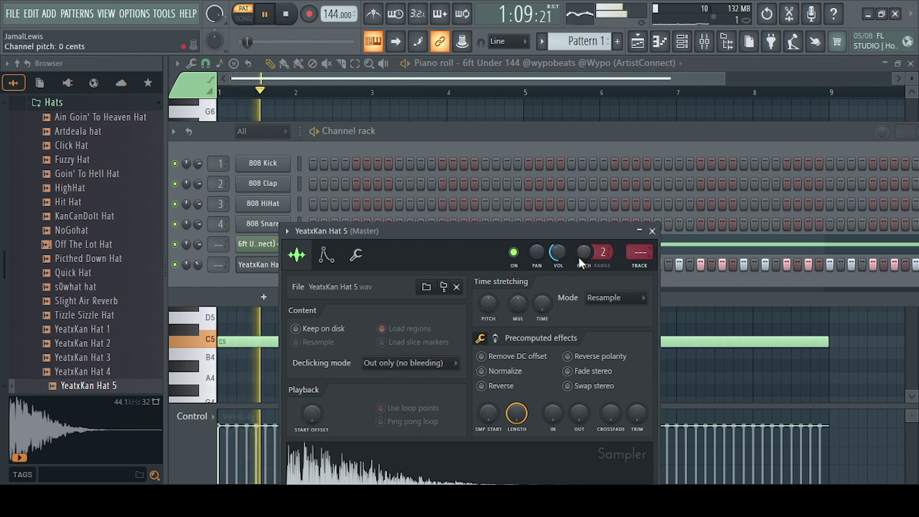
pyautogui.moveTo(559, 252); pyautogui.dragTo(559, 241)
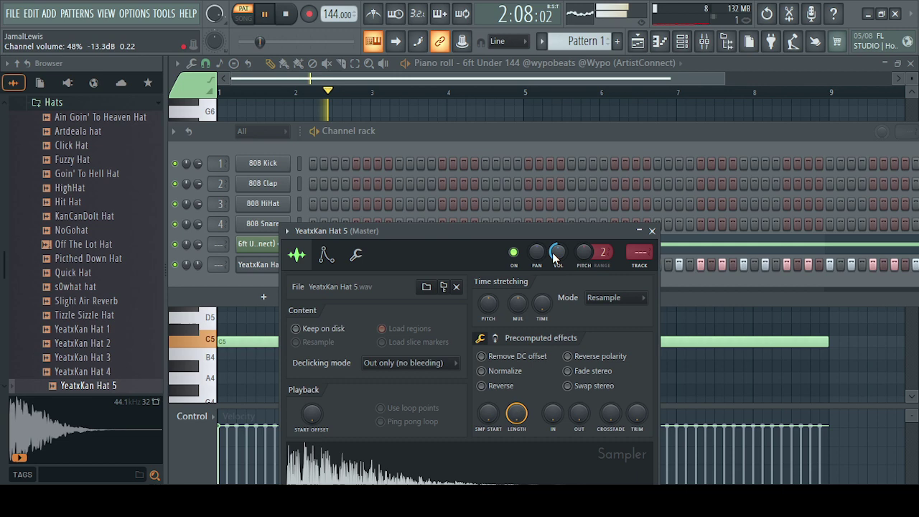
pyautogui.click(653, 231)
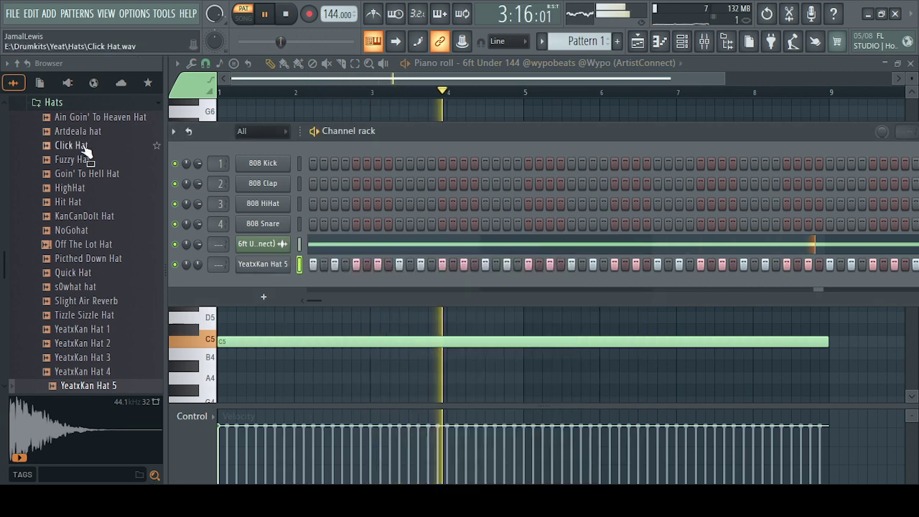
pyautogui.press('space')
# - Audition samples in the Yeat kit's Claps folder and add Basic Trap Clap as a new channel
pyautogui.click(92, 108)
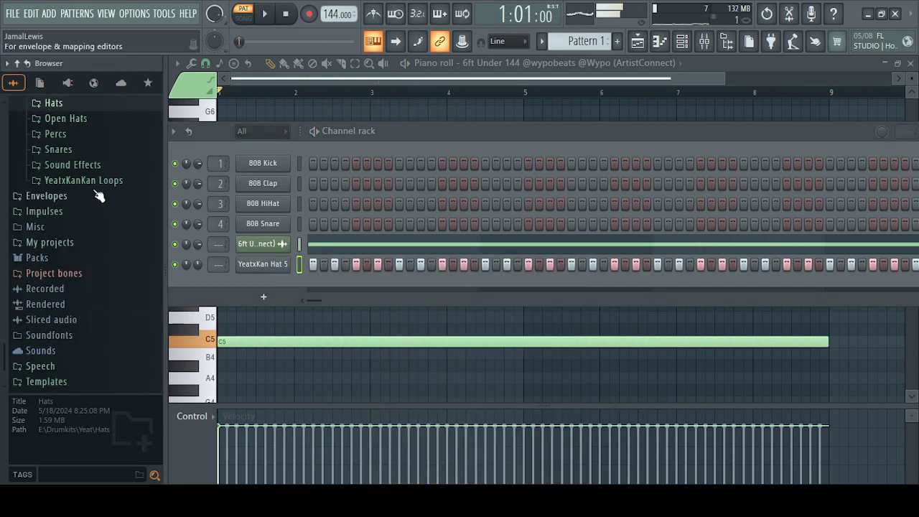
pyautogui.scroll(3, 96, 195)
pyautogui.click(83, 175)
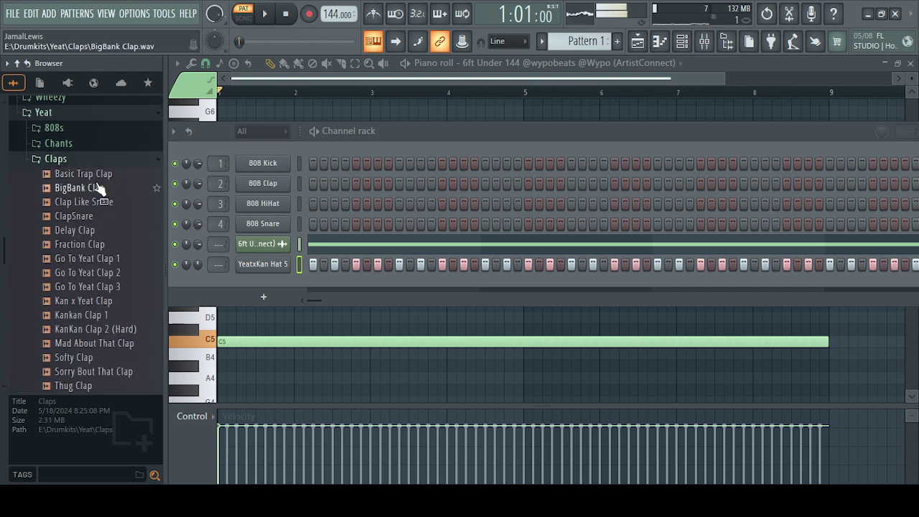
pyautogui.press('Down')
pyautogui.click(98, 193)
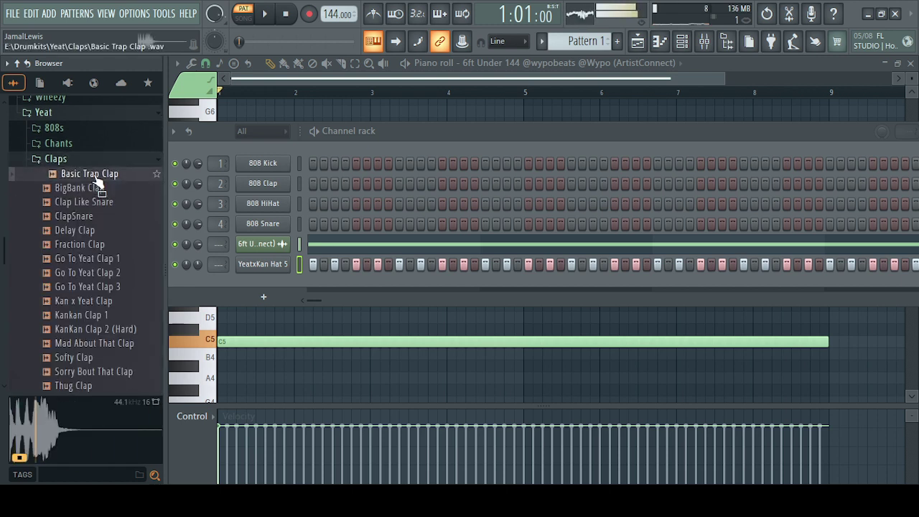
pyautogui.moveTo(96, 179); pyautogui.dragTo(272, 288)
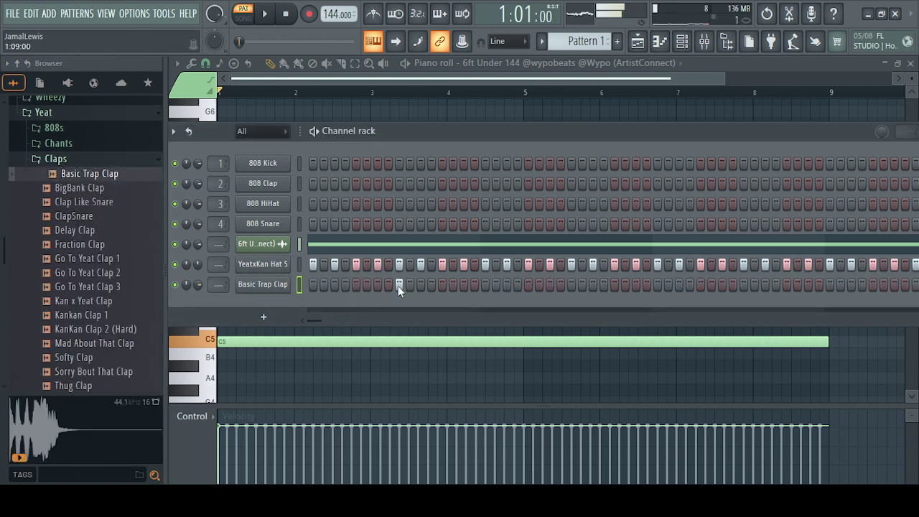
# - Place one Basic Trap Clap hit on the third beat of each of the first four bars during playback
pyautogui.press('space')
pyautogui.click(573, 285)
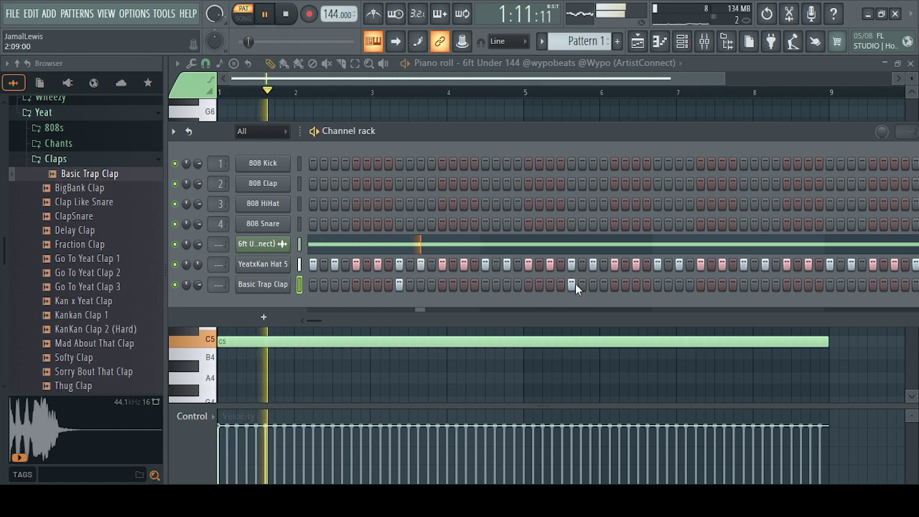
pyautogui.click(744, 284)
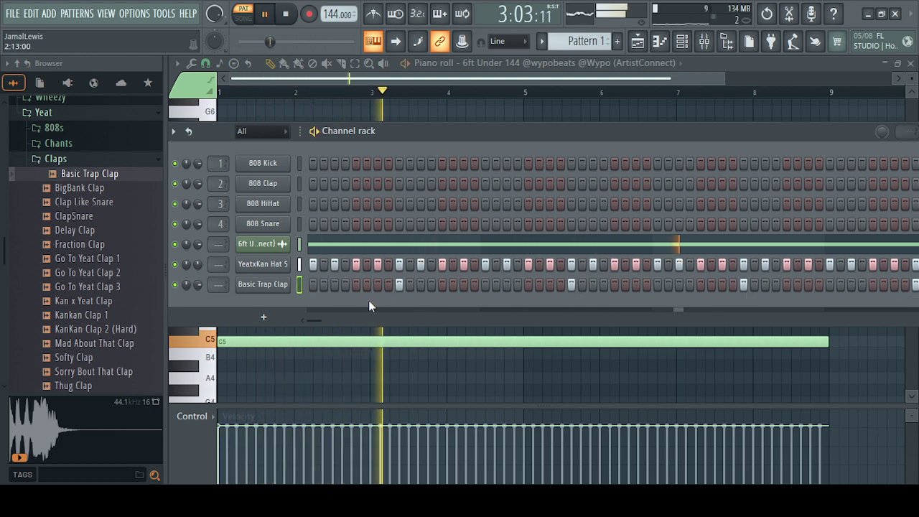
# - Duplicate the four Basic Trap Clap notes in the piano roll and place the copies in bars 5 to 8
pyautogui.press('F7')
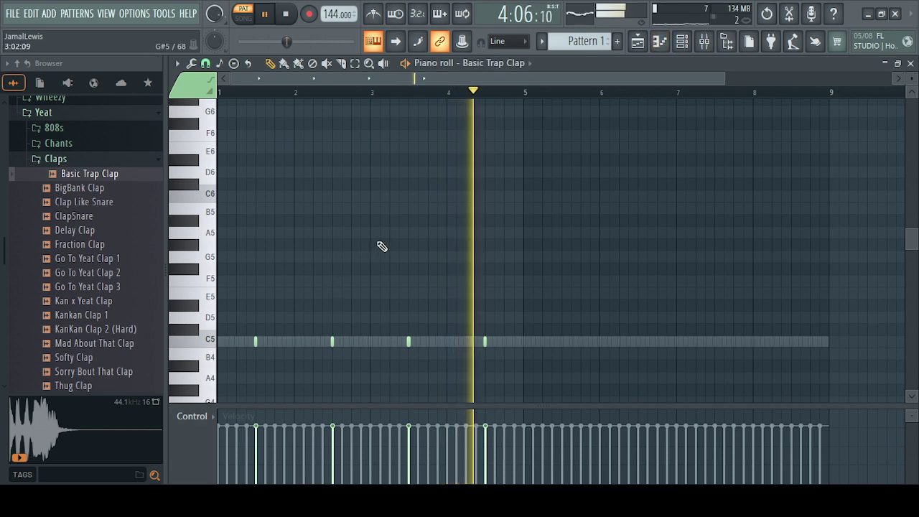
pyautogui.press('space')
pyautogui.scroll(-2, 391, 255)
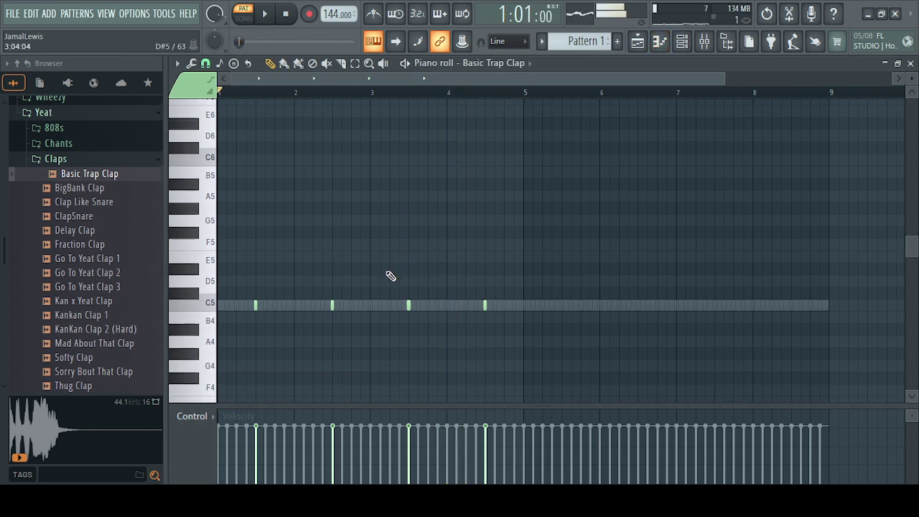
pyautogui.hotkey('ctrl', 'b')
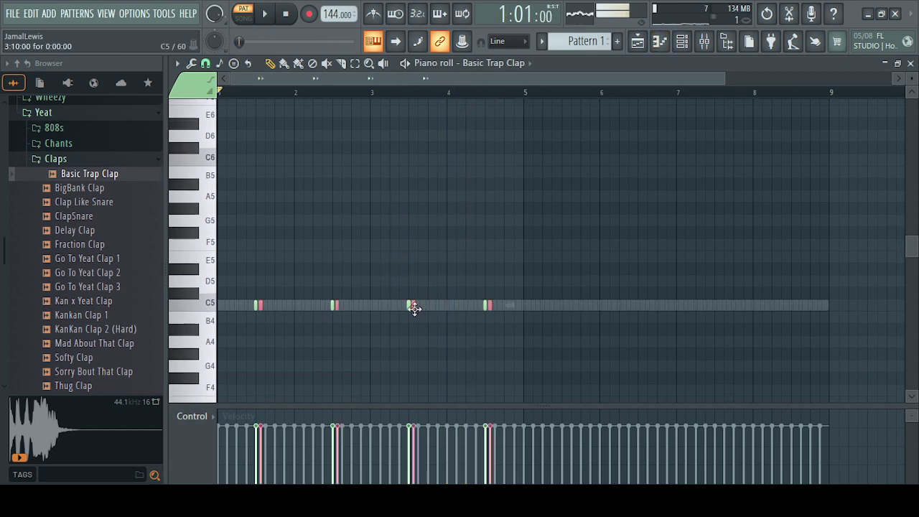
pyautogui.moveTo(416, 308); pyautogui.dragTo(716, 316)
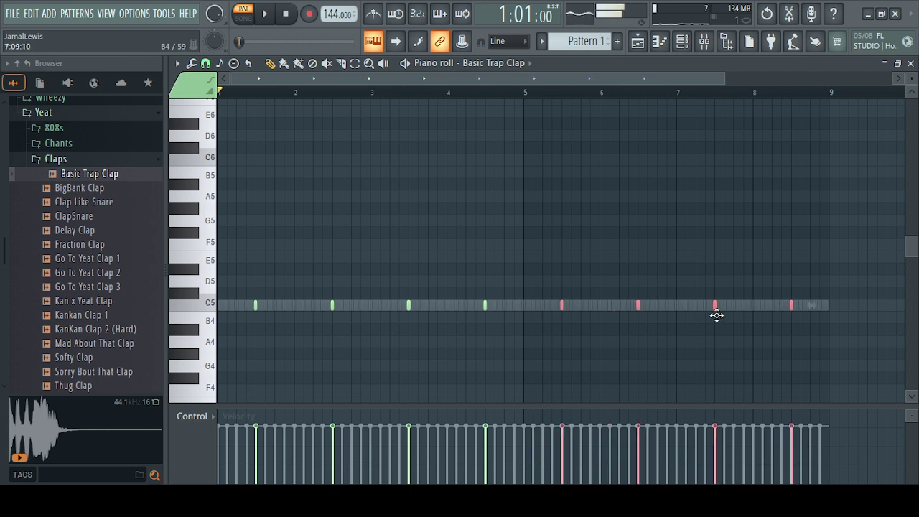
pyautogui.hotkey('ctrl', 'd')
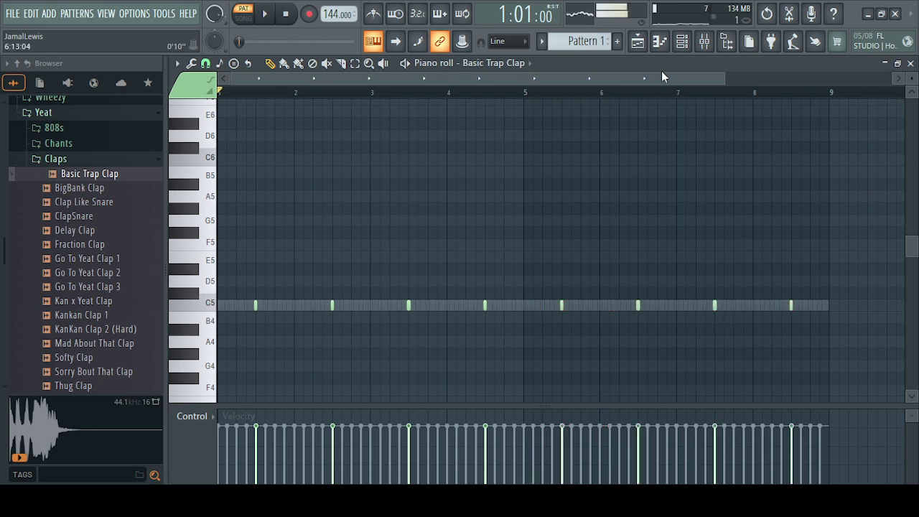
# - Return to the channel rack, collapse the Claps folder and open the Yeat kit's Snares folder
pyautogui.click(682, 44)
pyautogui.click(71, 161)
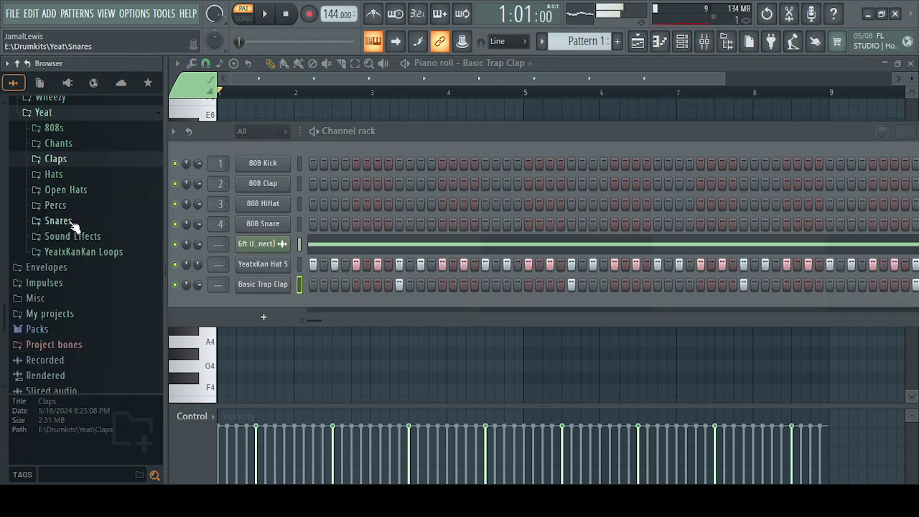
pyautogui.click(72, 222)
# - Audition samples in the Yeat kit's Snares folder and add Lean Cuisine Snare as a new channel
pyautogui.click(92, 151)
pyautogui.click(92, 171)
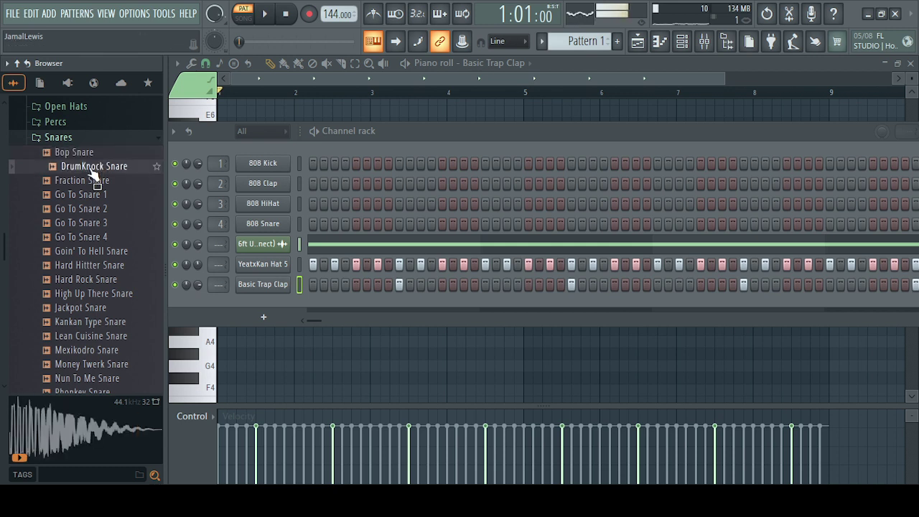
pyautogui.click(93, 180)
pyautogui.click(93, 195)
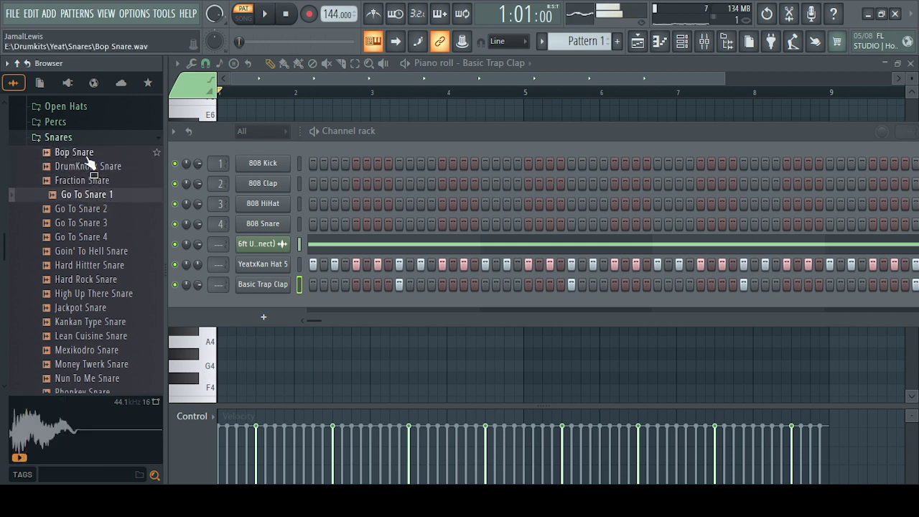
pyautogui.click(87, 156)
pyautogui.click(87, 167)
pyautogui.click(96, 209)
pyautogui.click(98, 223)
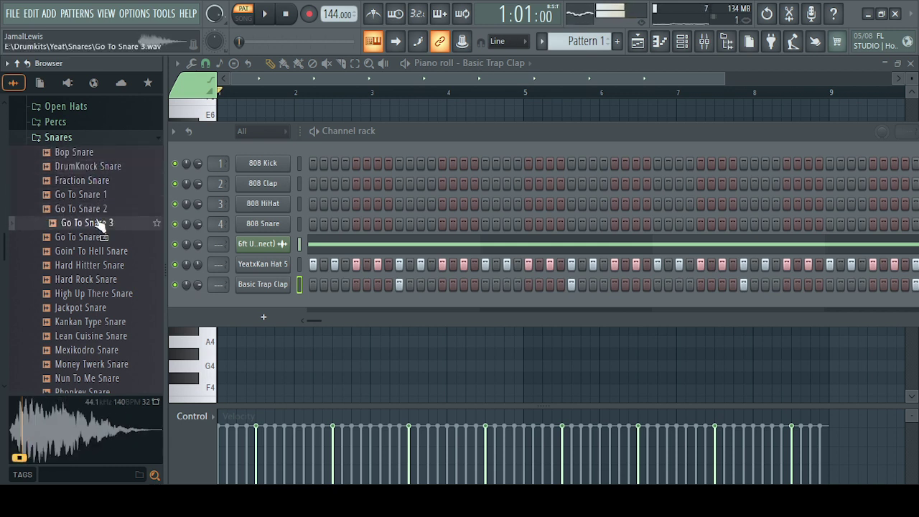
pyautogui.click(96, 237)
pyautogui.click(96, 250)
pyautogui.click(98, 265)
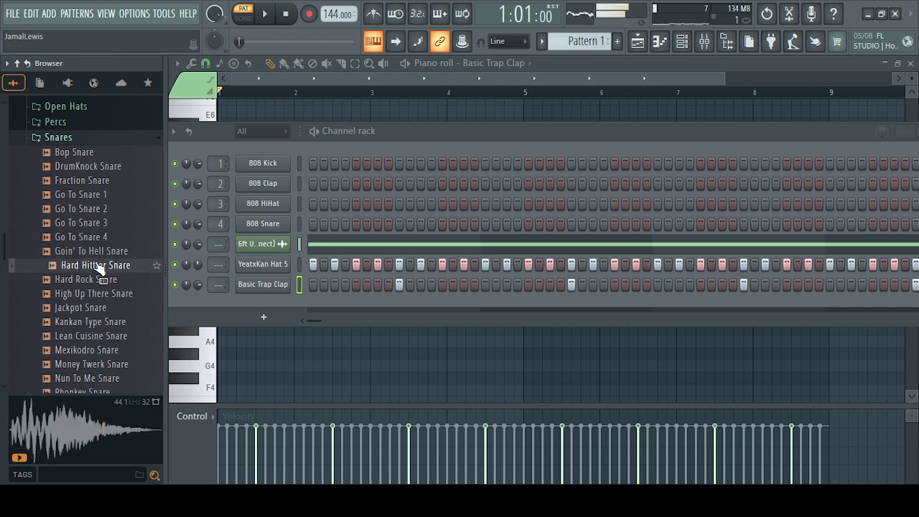
pyautogui.click(91, 293)
pyautogui.click(92, 279)
pyautogui.click(92, 271)
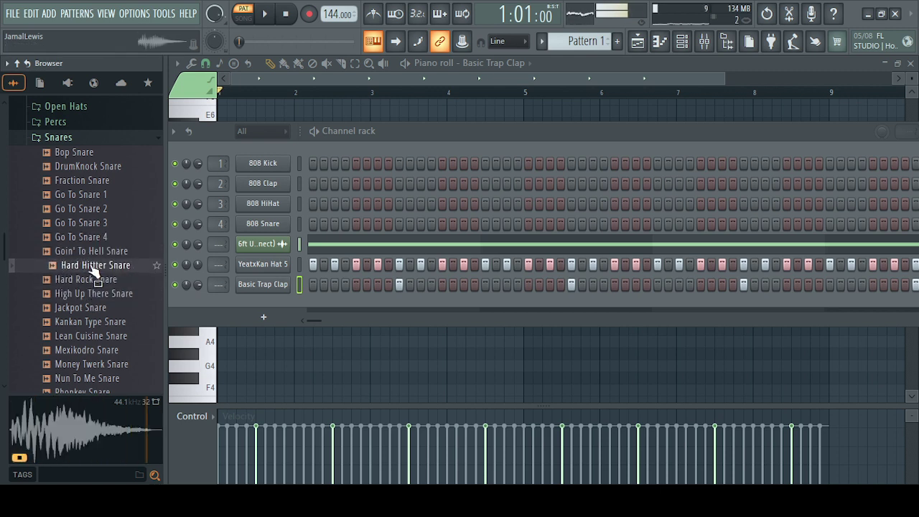
pyautogui.click(96, 294)
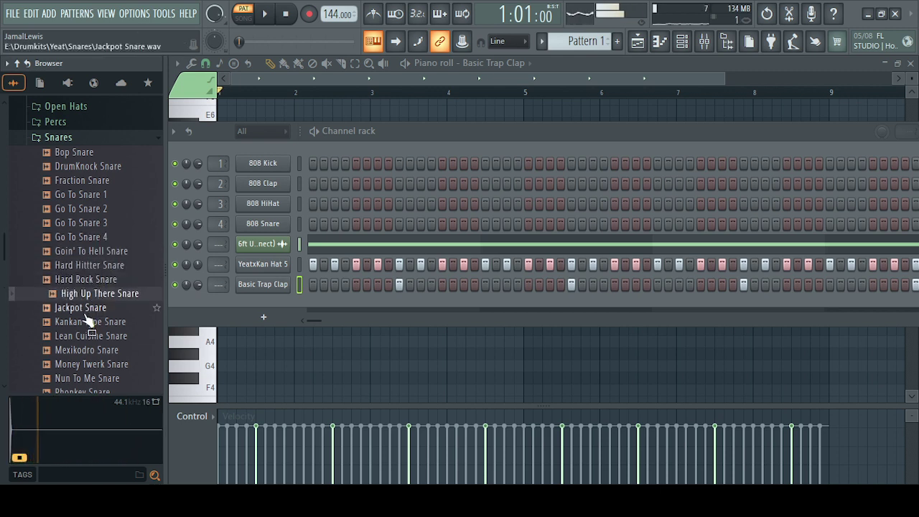
pyautogui.click(92, 309)
pyautogui.click(86, 321)
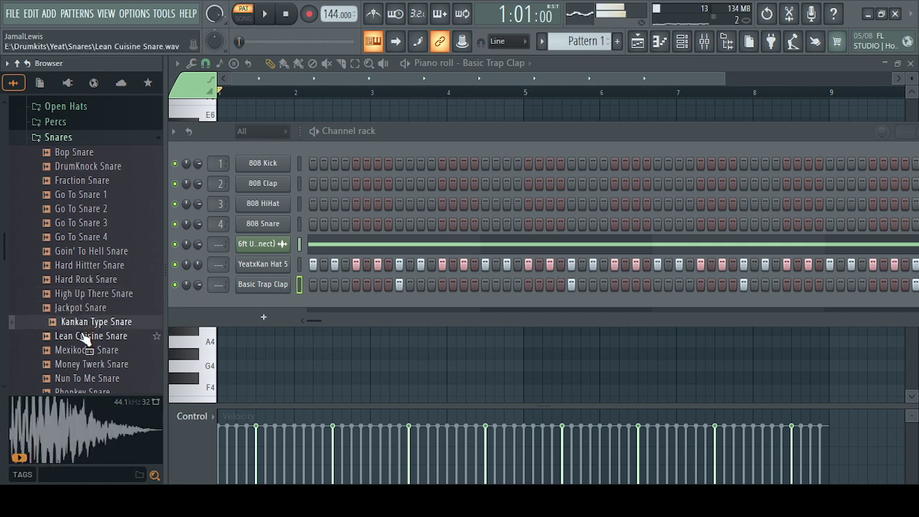
pyautogui.click(85, 363)
pyautogui.click(84, 336)
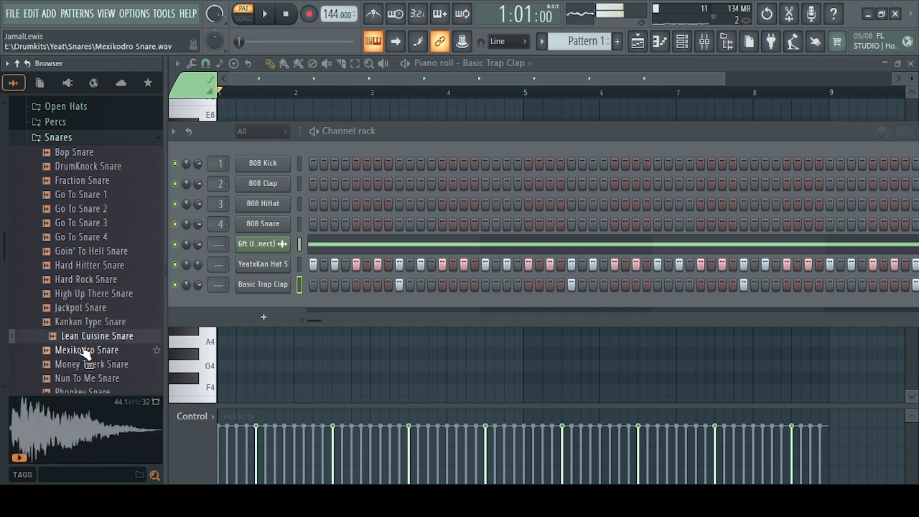
pyautogui.moveTo(279, 305); pyautogui.dragTo(279, 305)
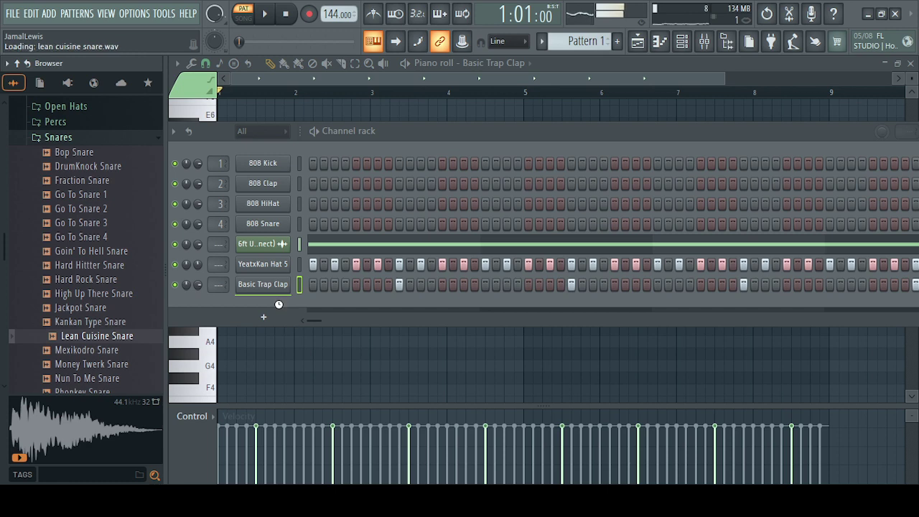
# - Place Lean Cuisine Snare hits on the third step of bars 2 and 4, checking them during playback
pyautogui.click(547, 126)
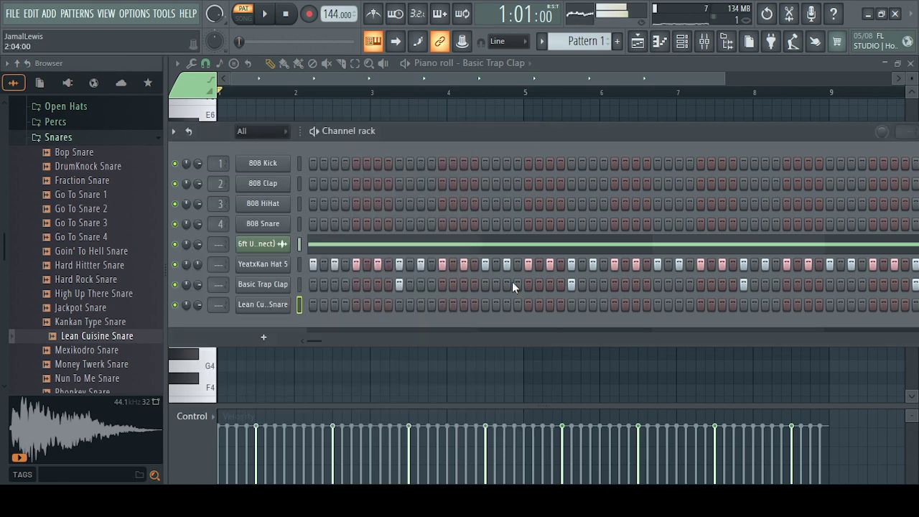
pyautogui.press('space')
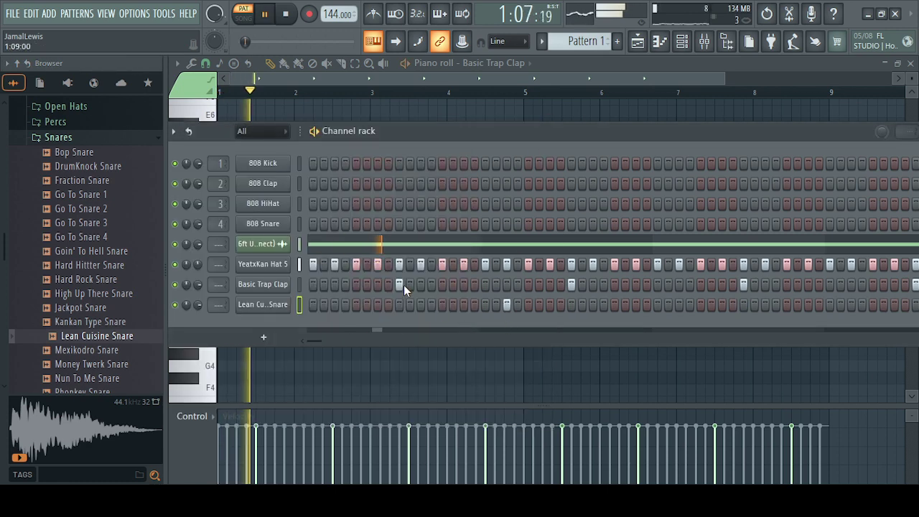
pyautogui.click(850, 305)
pyautogui.press('space')
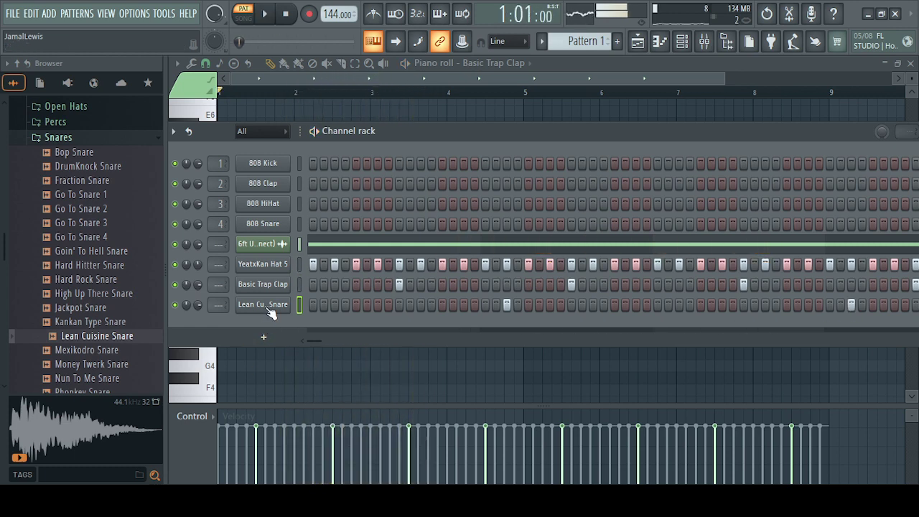
# - Duplicate the two Lean Cuisine Snare notes into bars 6 and 8 in the piano roll and return to the channel rack
pyautogui.press('F7')
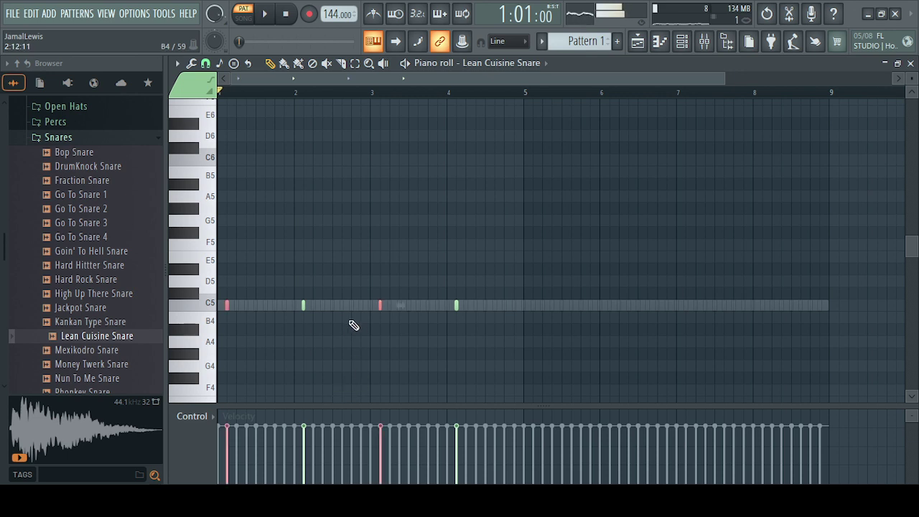
pyautogui.moveTo(381, 307); pyautogui.dragTo(762, 310)
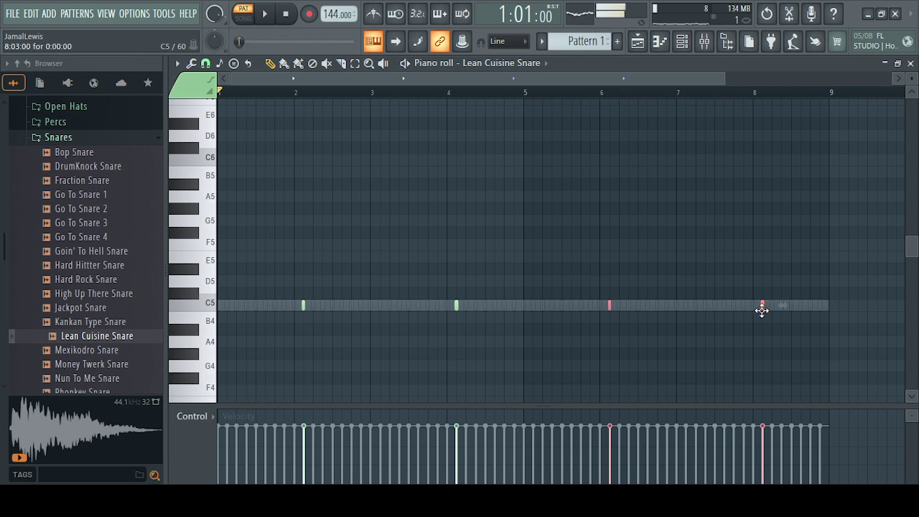
pyautogui.click(683, 42)
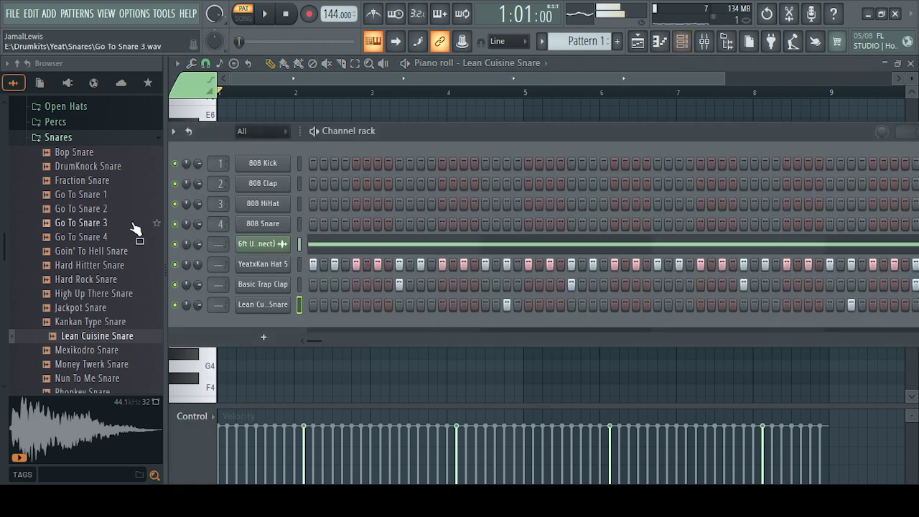
# - Switch from the Snares folder to the Yeat kit's Hats folder, audition samples and add YeatxKan Hat 3 as a new channel
pyautogui.click(70, 141)
pyautogui.scroll(4, 91, 173)
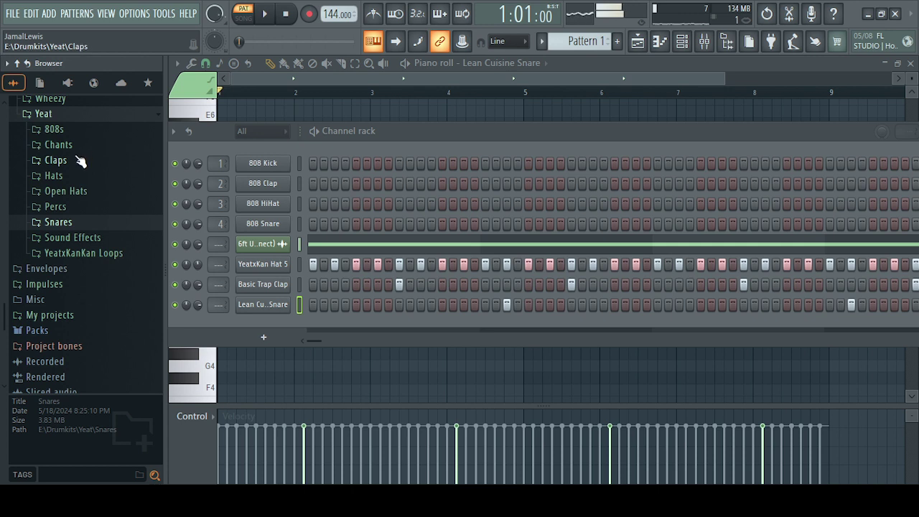
pyautogui.click(79, 180)
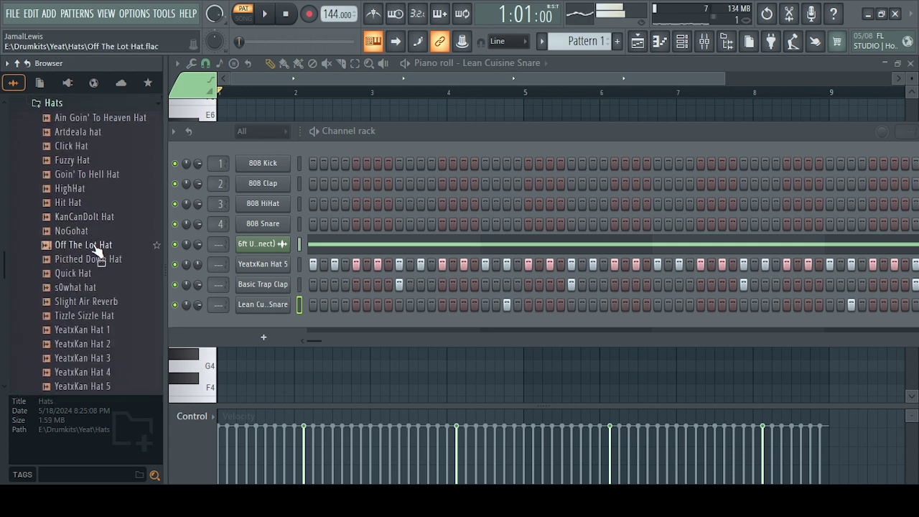
pyautogui.click(94, 316)
pyautogui.click(97, 344)
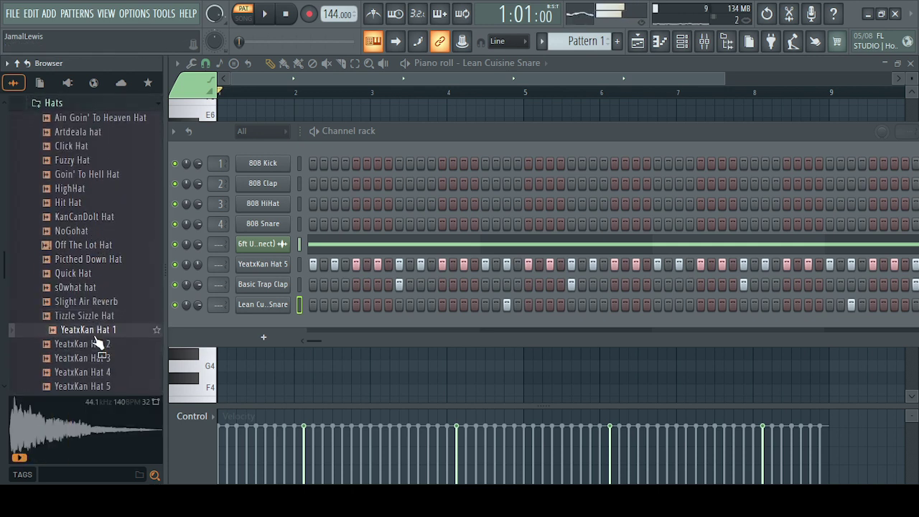
pyautogui.click(99, 357)
pyautogui.moveTo(100, 359); pyautogui.dragTo(265, 320)
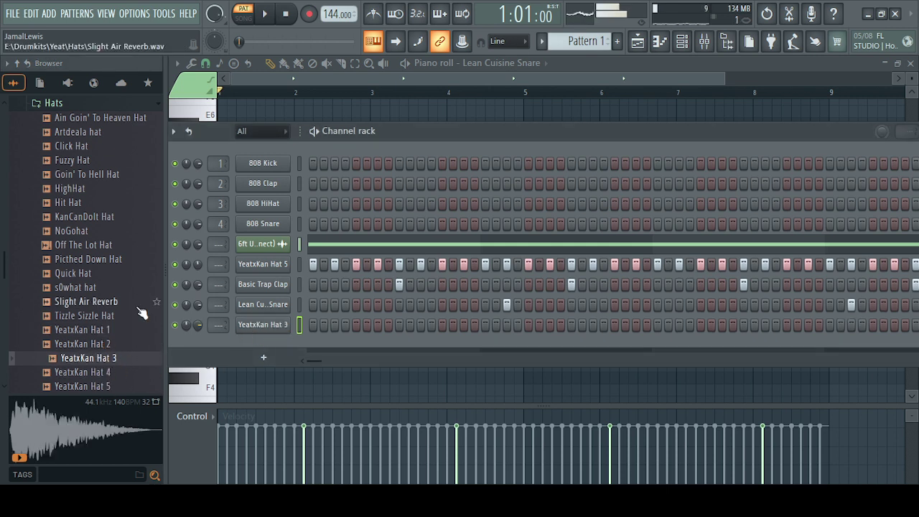
# - Load MIDI file 4 from the Eternity - midi pack folder onto the YeatxKan Hat 3 channel and play the pattern
pyautogui.scroll(5, 72, 251)
pyautogui.click(54, 273)
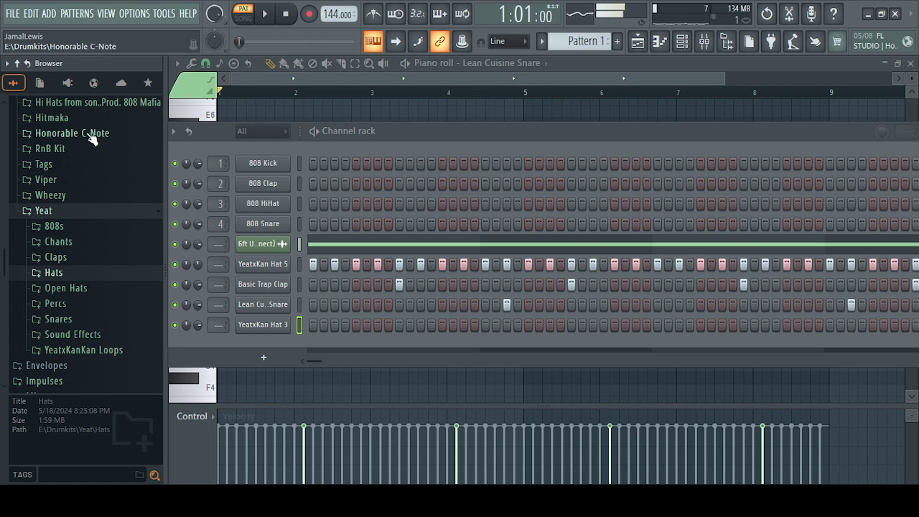
pyautogui.click(86, 102)
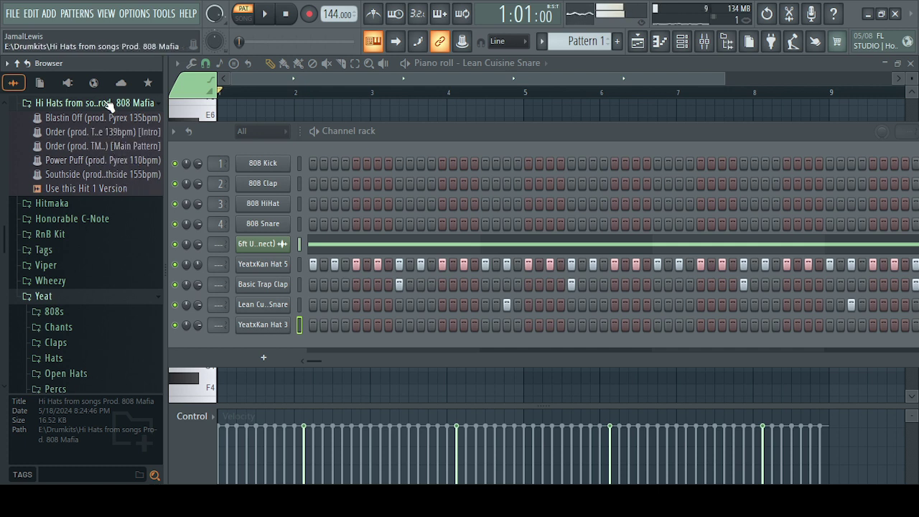
pyautogui.click(107, 104)
pyautogui.click(96, 173)
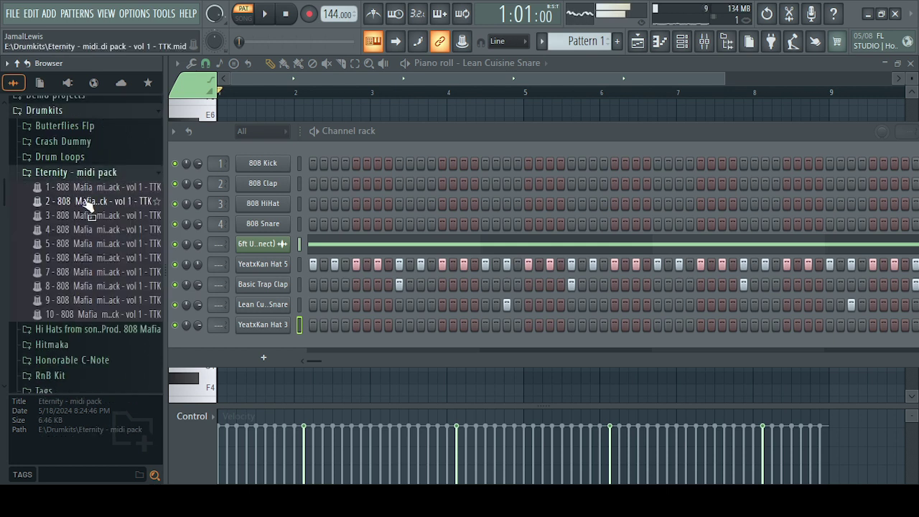
pyautogui.moveTo(95, 229); pyautogui.dragTo(202, 344)
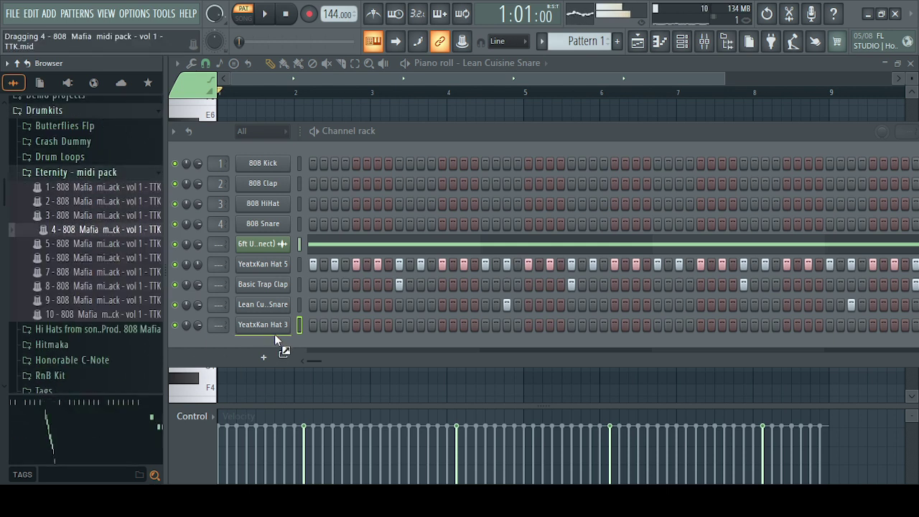
pyautogui.moveTo(274, 334); pyautogui.dragTo(275, 326)
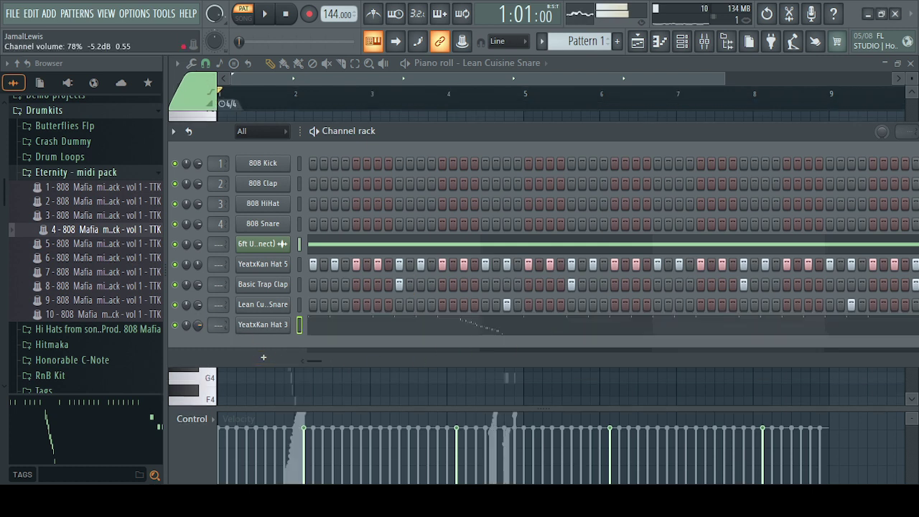
pyautogui.press('space')
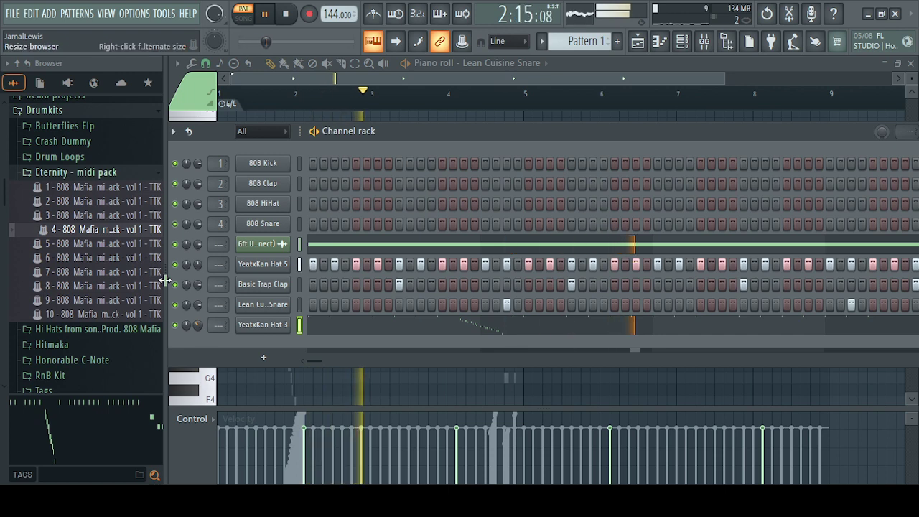
pyautogui.press('space')
# - Collapse the Eternity folder, audition samples in the Yeat kit's Open Hats folder and add Basic Open Hat as a new channel
pyautogui.click(82, 174)
pyautogui.scroll(-4, 82, 310)
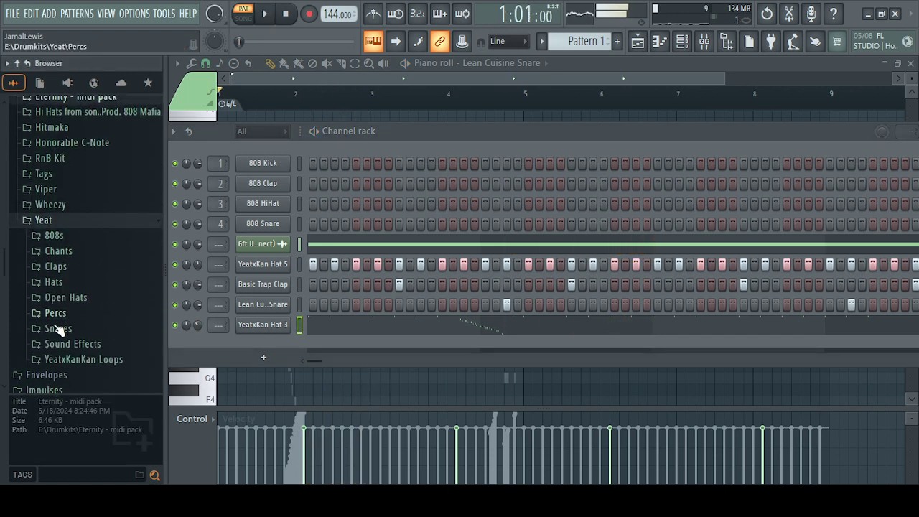
pyautogui.click(81, 289)
pyautogui.click(90, 202)
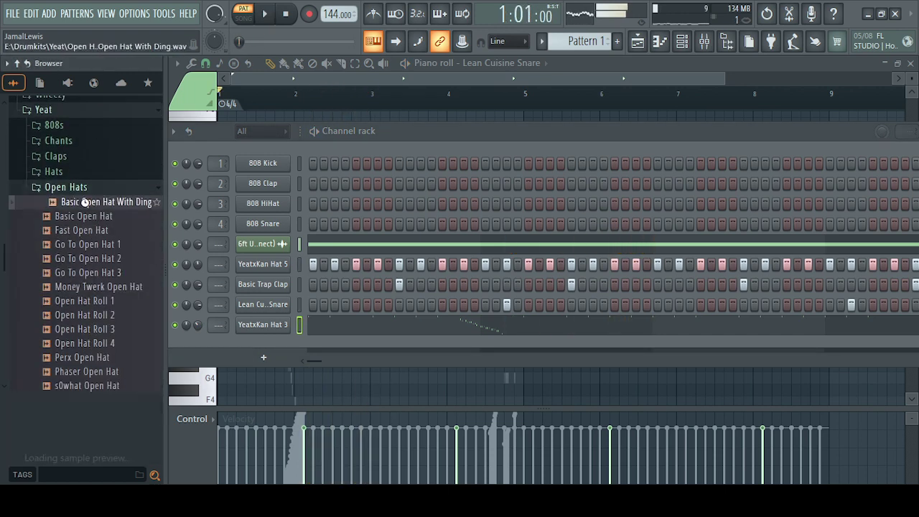
pyautogui.click(92, 215)
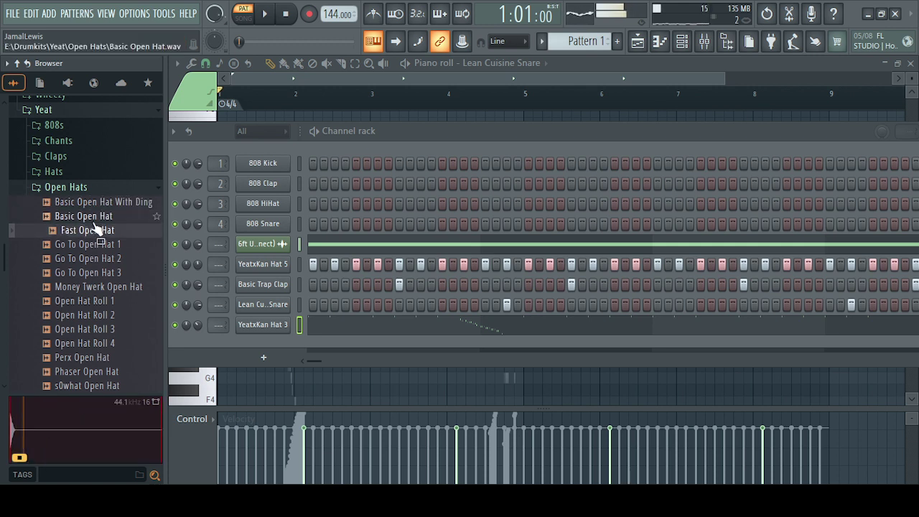
pyautogui.moveTo(108, 215); pyautogui.dragTo(267, 345)
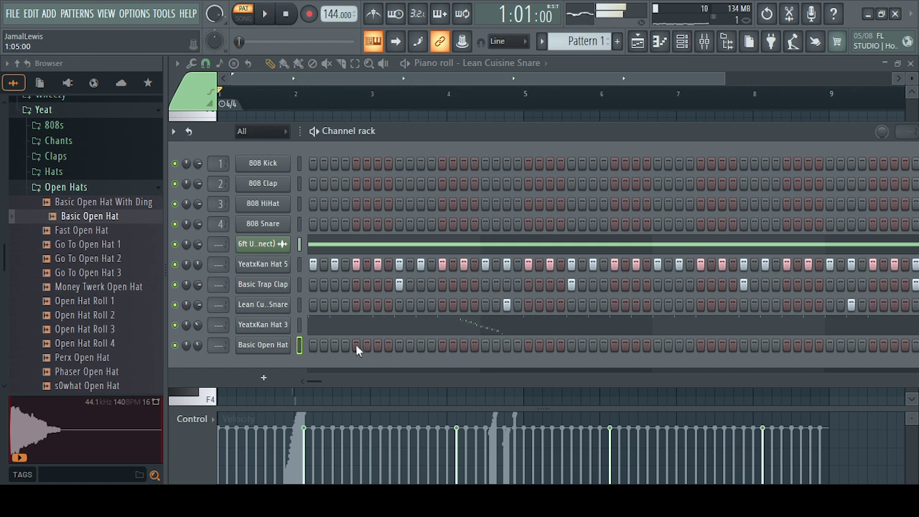
# - Place Basic Open Hat hits on the second beat of bars 1 and 3 during playback
pyautogui.press('space')
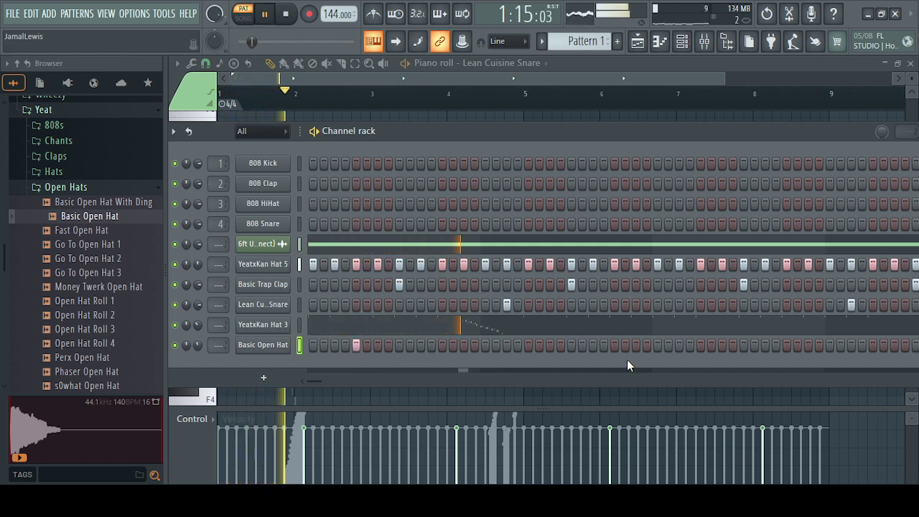
pyautogui.click(701, 345)
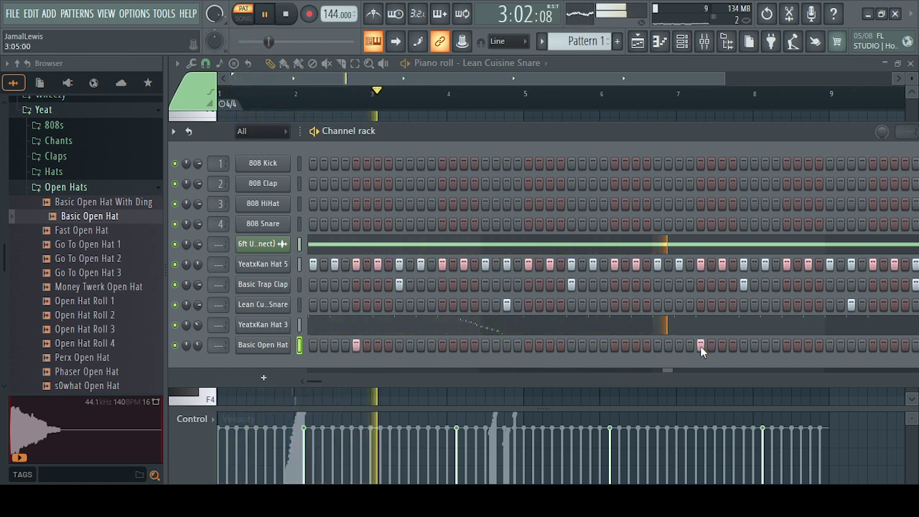
pyautogui.press('space')
# - Duplicate the two Basic Open Hat notes in the piano roll and place the copies in bars 5 and 7
pyautogui.click(263, 345)
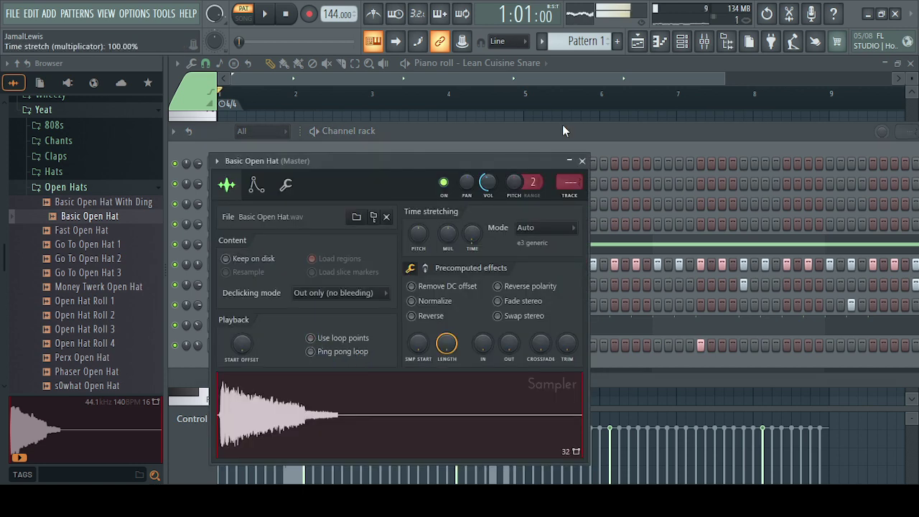
pyautogui.click(582, 163)
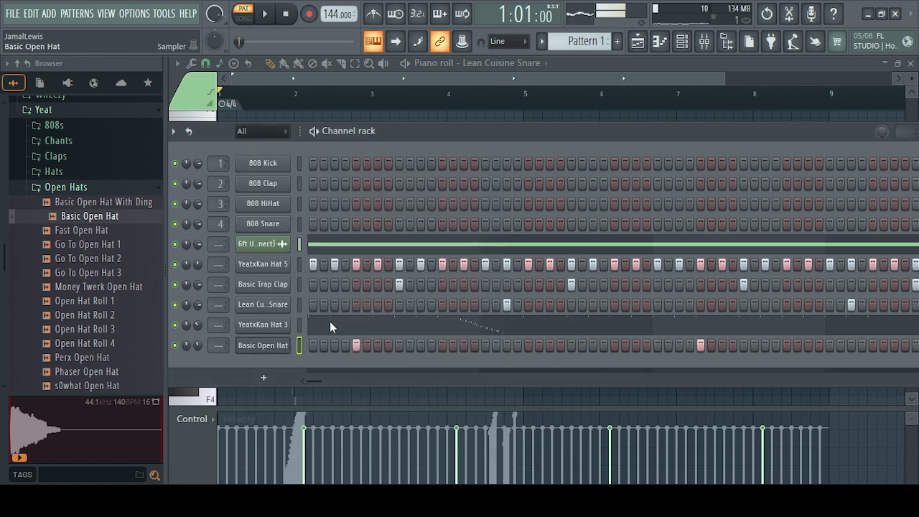
pyautogui.press('F7')
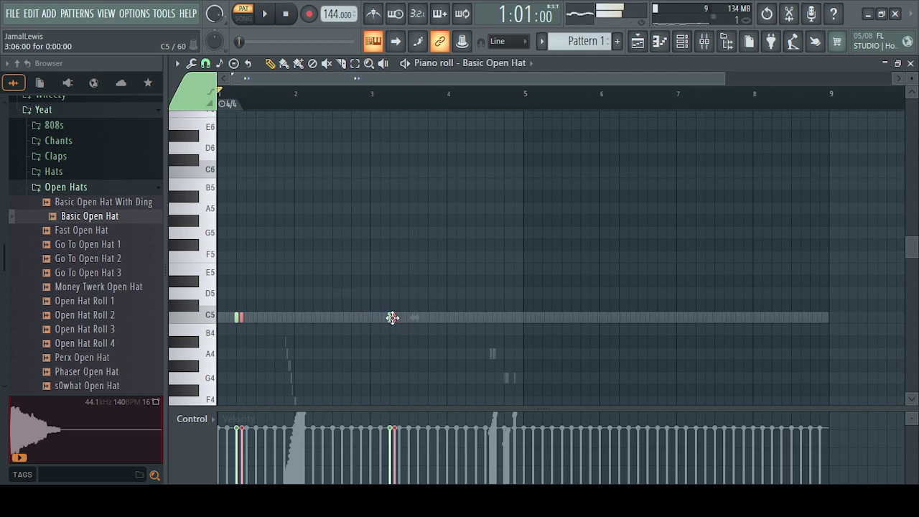
pyautogui.moveTo(396, 317); pyautogui.dragTo(691, 317)
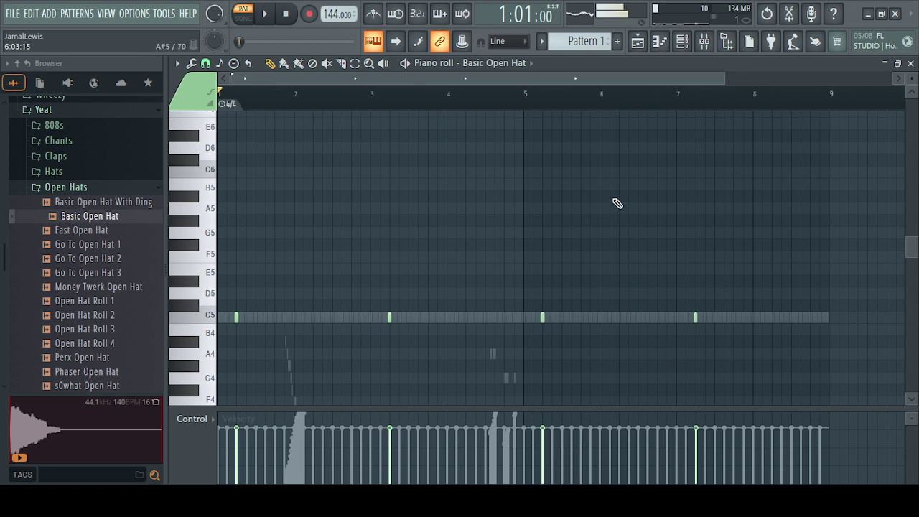
# - Return to the channel rack, collapse the Open Hats folder and open the Yeat kit's Percs folder
pyautogui.scroll(-2, 616, 203)
pyautogui.press('F6')
pyautogui.click(72, 186)
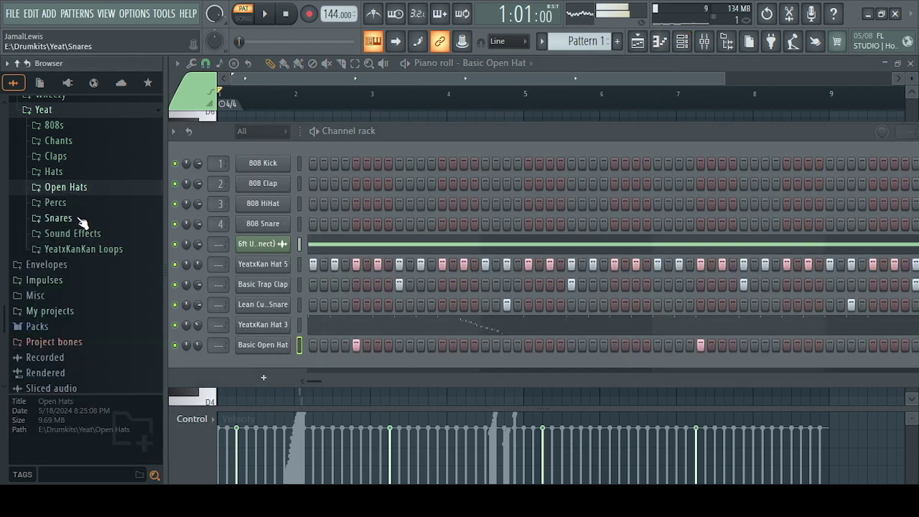
pyautogui.click(84, 204)
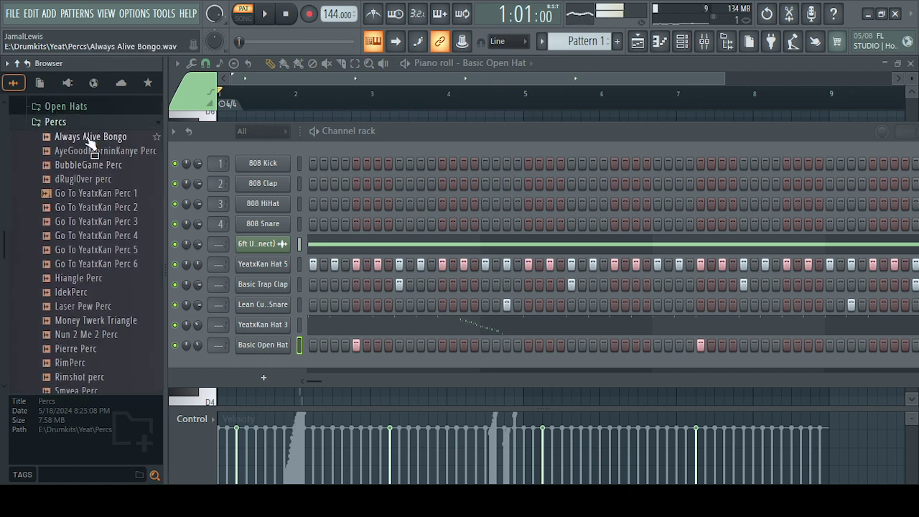
# - Audition the samples in the Percs folder in order, from Always Alive Bongo down to Yeat Bell 4
pyautogui.click(92, 136)
pyautogui.click(85, 151)
pyautogui.click(90, 165)
pyautogui.click(92, 179)
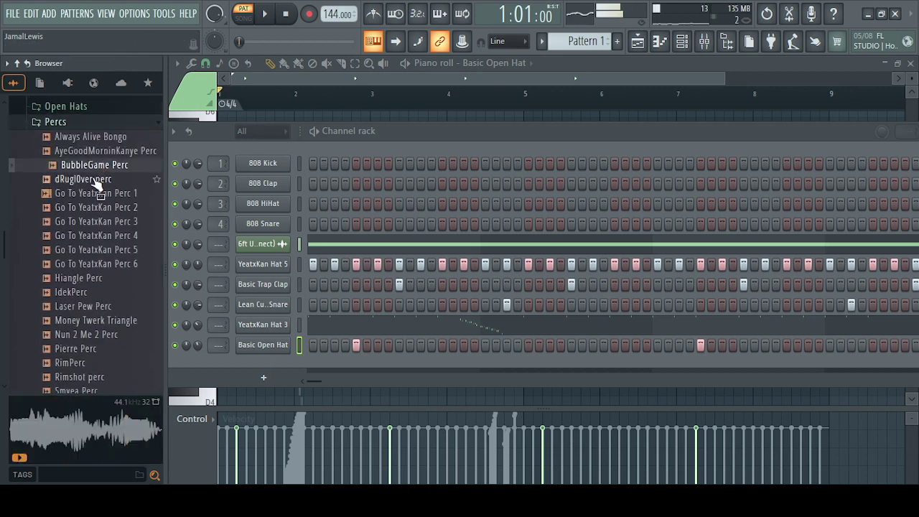
pyautogui.click(97, 194)
pyautogui.click(98, 207)
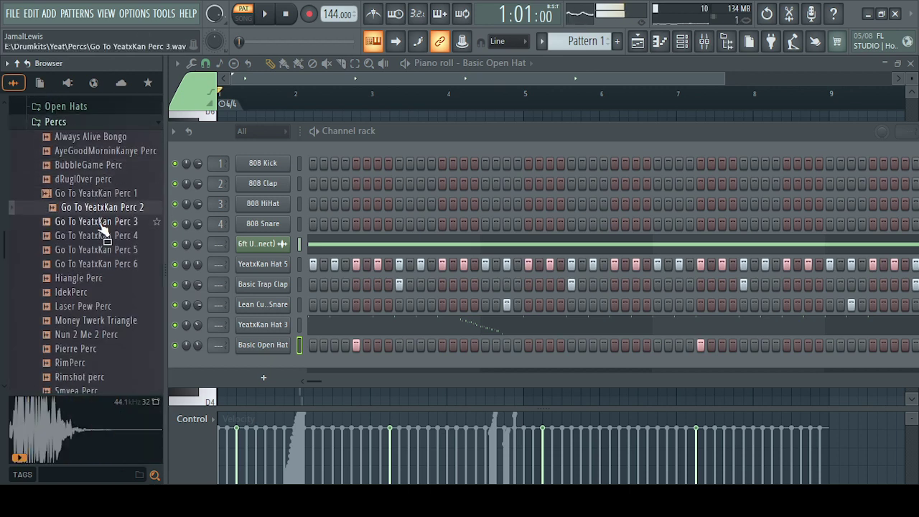
pyautogui.click(99, 222)
pyautogui.click(101, 237)
pyautogui.click(104, 252)
pyautogui.click(106, 265)
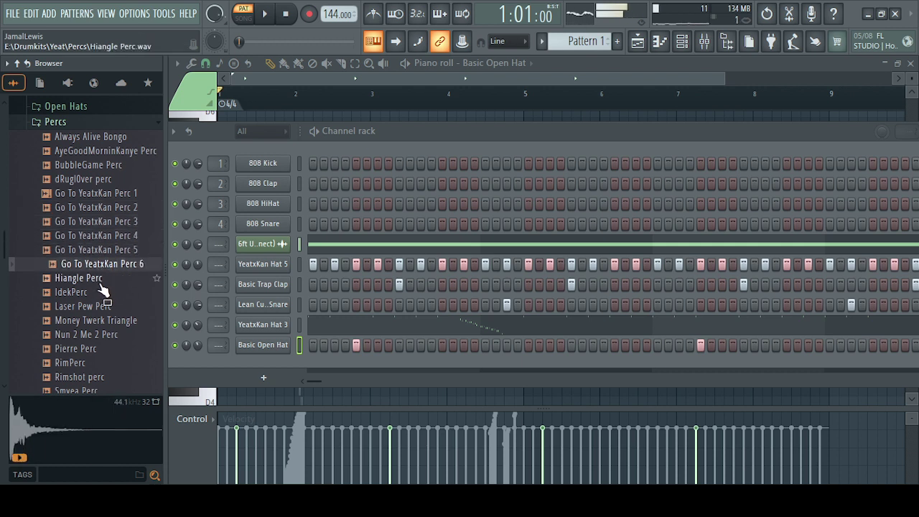
pyautogui.click(101, 279)
pyautogui.click(101, 294)
pyautogui.click(103, 307)
pyautogui.click(107, 321)
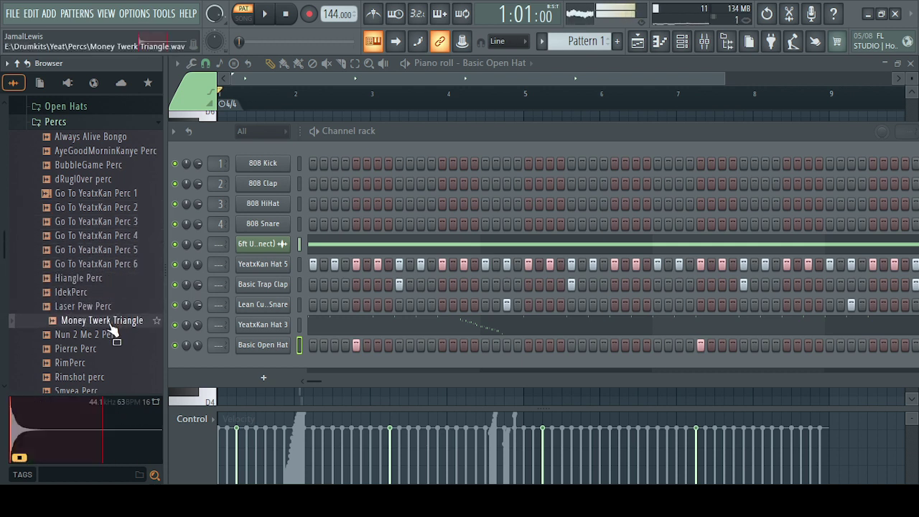
pyautogui.click(106, 335)
pyautogui.click(106, 350)
pyautogui.click(105, 363)
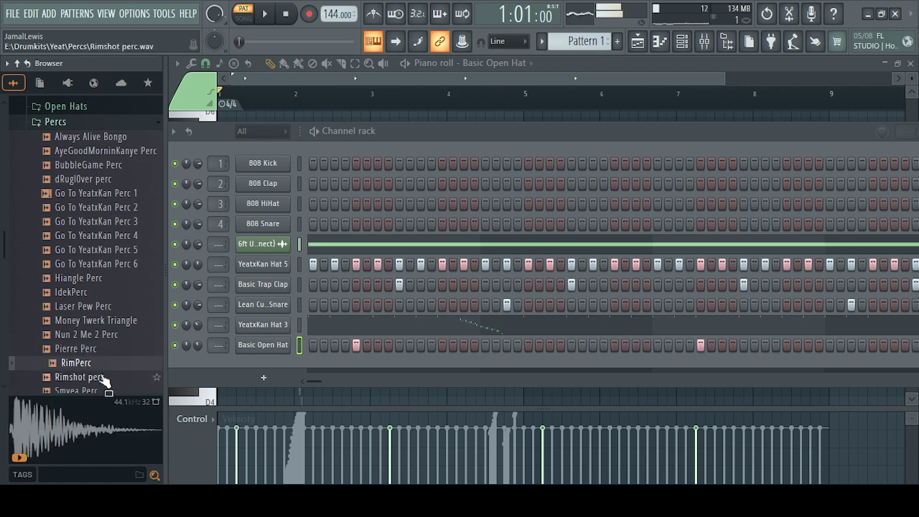
pyautogui.click(102, 379)
pyautogui.click(108, 393)
pyautogui.scroll(-4, 118, 309)
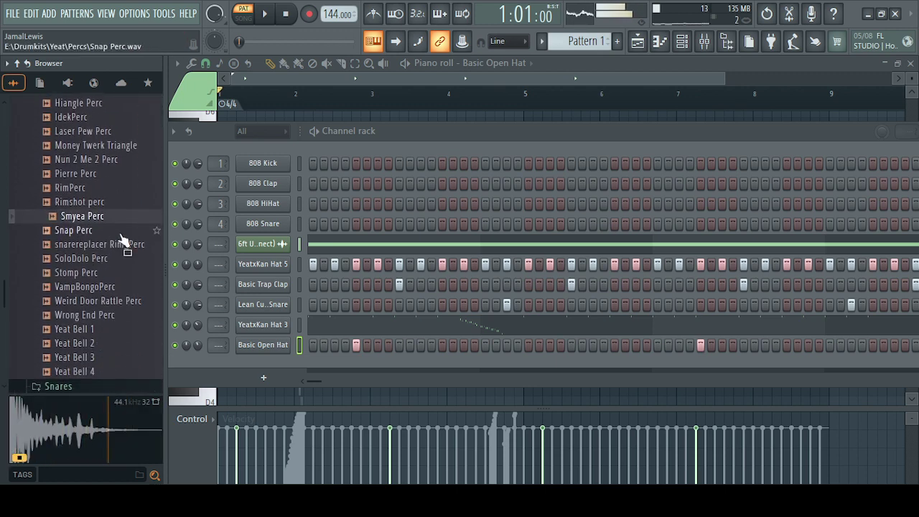
pyautogui.click(113, 231)
pyautogui.click(107, 246)
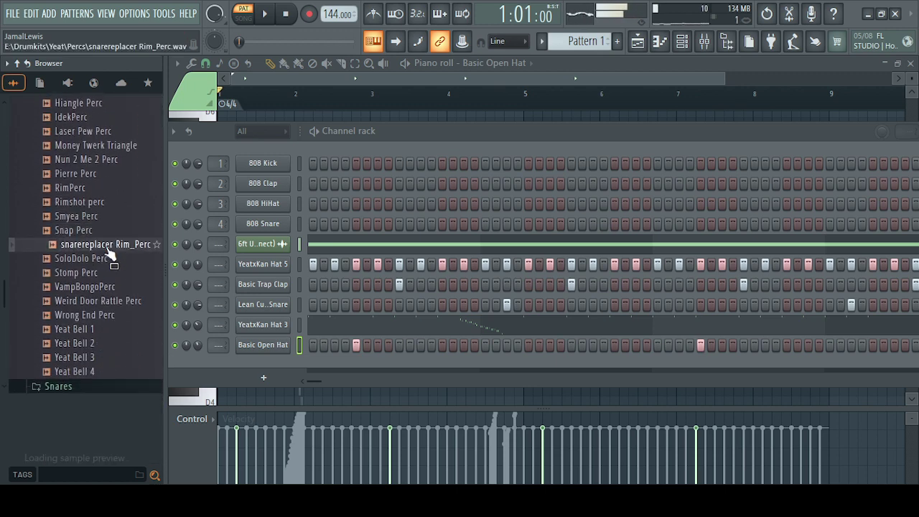
pyautogui.click(104, 259)
pyautogui.click(86, 273)
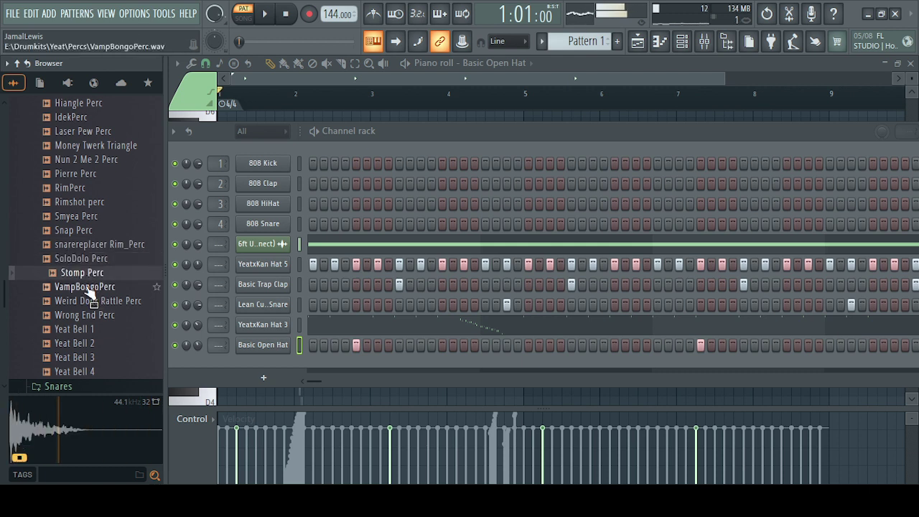
pyautogui.click(91, 288)
pyautogui.click(89, 301)
pyautogui.click(91, 318)
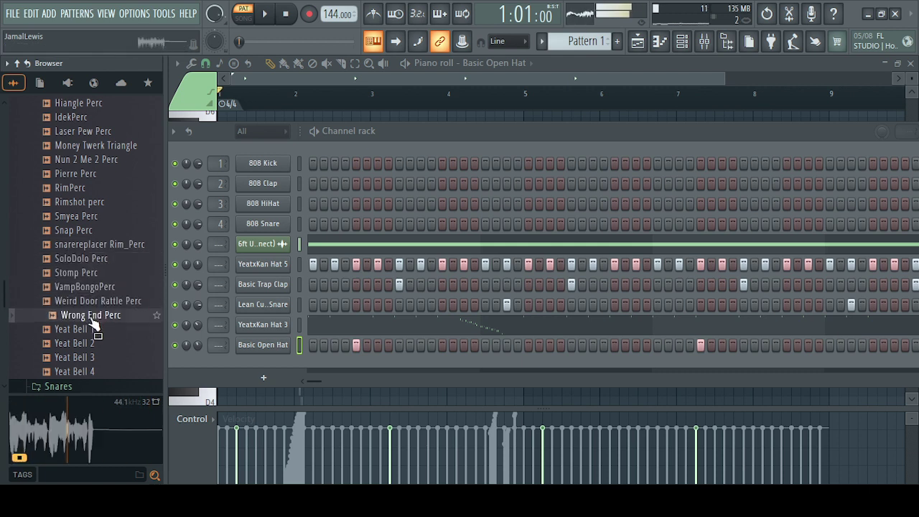
pyautogui.click(92, 331)
pyautogui.click(90, 345)
pyautogui.click(90, 371)
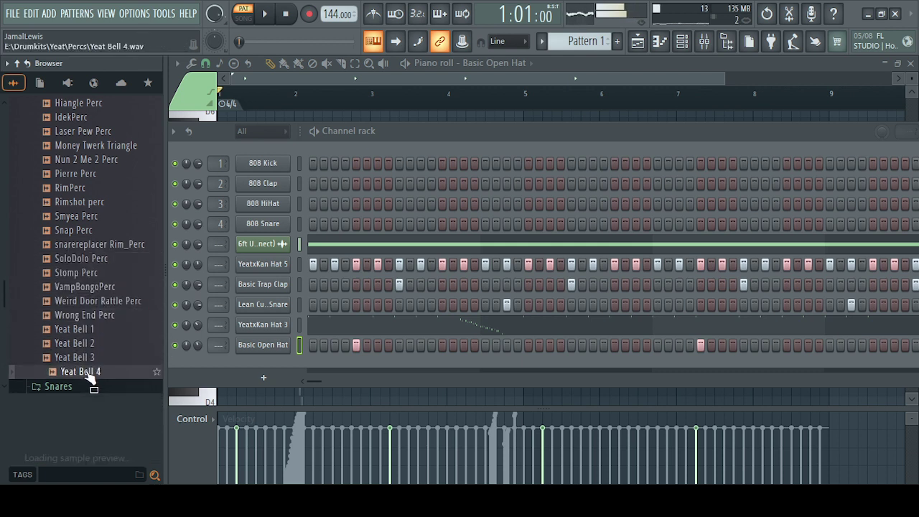
pyautogui.scroll(-5, 89, 368)
pyautogui.scroll(10, 89, 368)
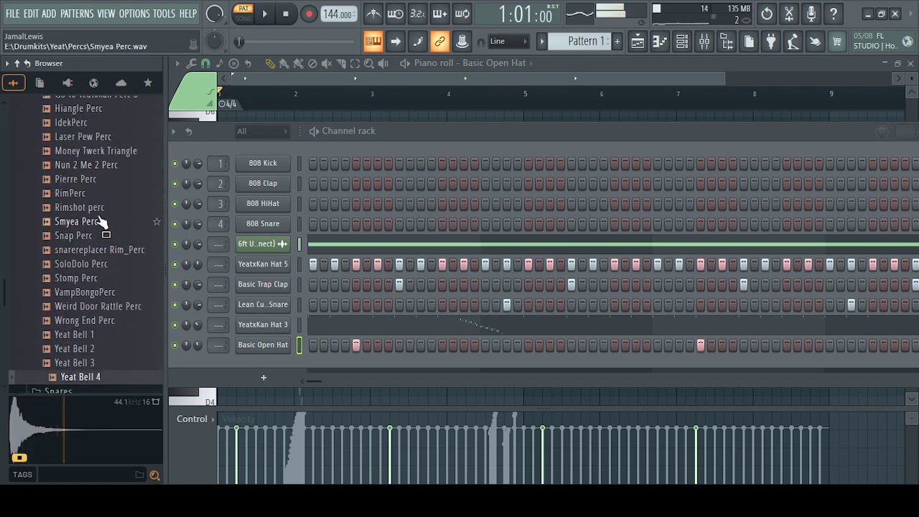
# - Audition the percs again in reverse order, from the Rimshot and Smyea percs back up to Always Alive Bongo
pyautogui.click(95, 209)
pyautogui.click(96, 222)
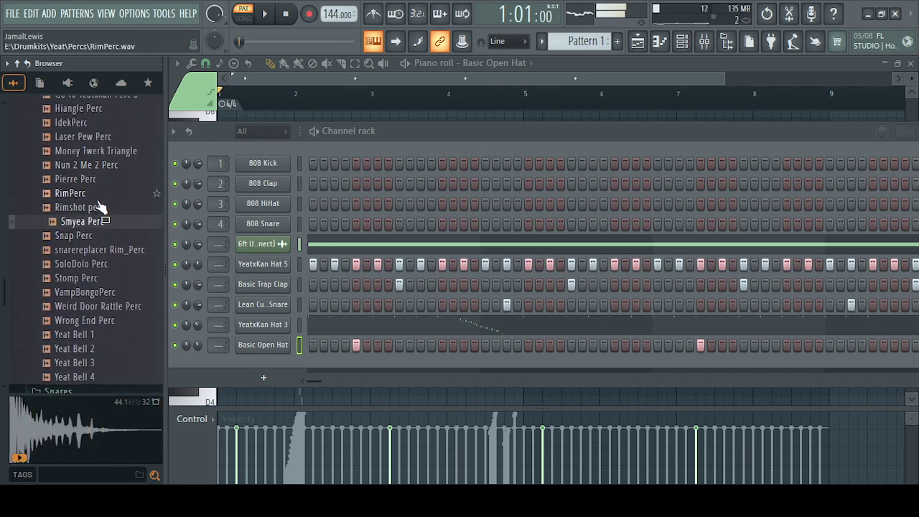
pyautogui.click(99, 180)
pyautogui.click(104, 164)
pyautogui.click(104, 152)
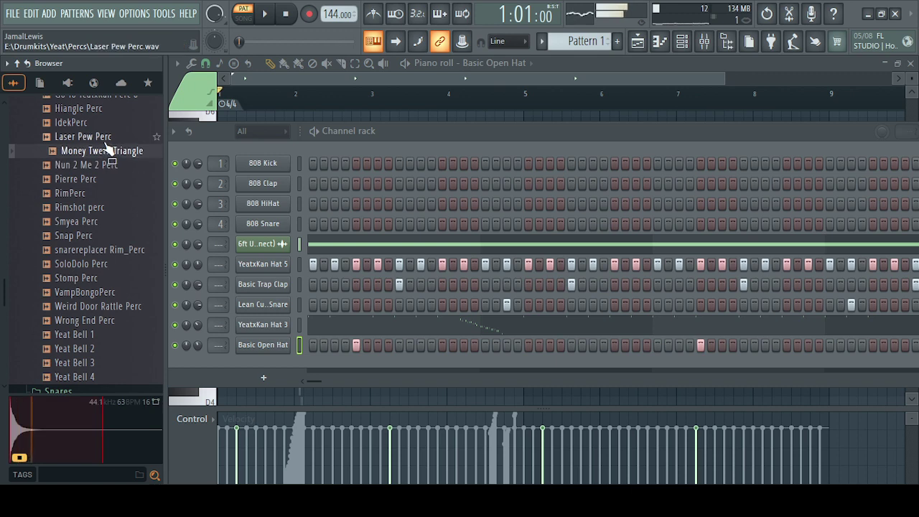
pyautogui.click(106, 137)
pyautogui.click(104, 122)
pyautogui.click(101, 109)
pyautogui.scroll(4, 101, 115)
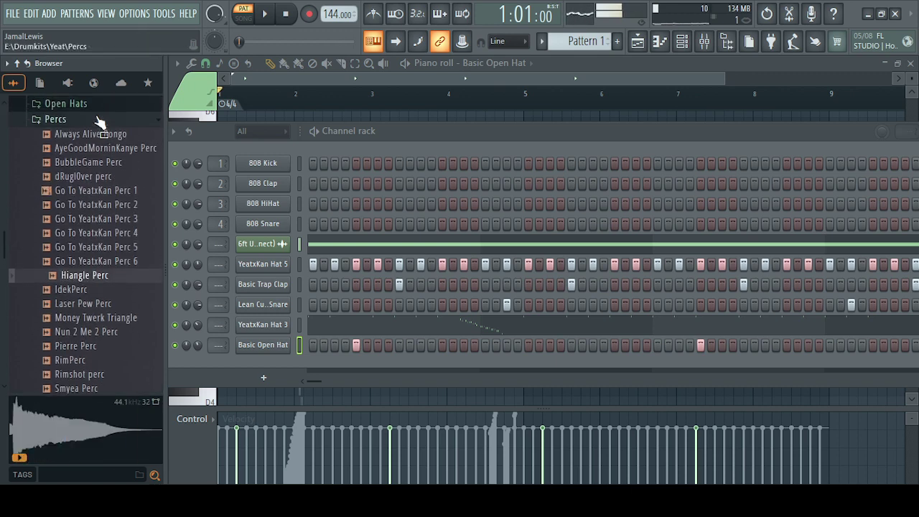
pyautogui.click(107, 265)
pyautogui.click(108, 249)
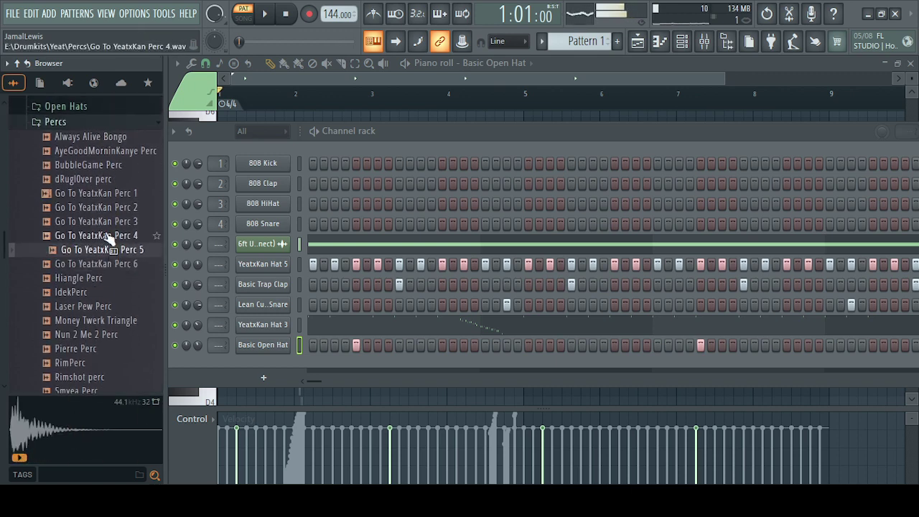
pyautogui.click(108, 236)
pyautogui.click(111, 221)
pyautogui.click(114, 208)
pyautogui.click(109, 193)
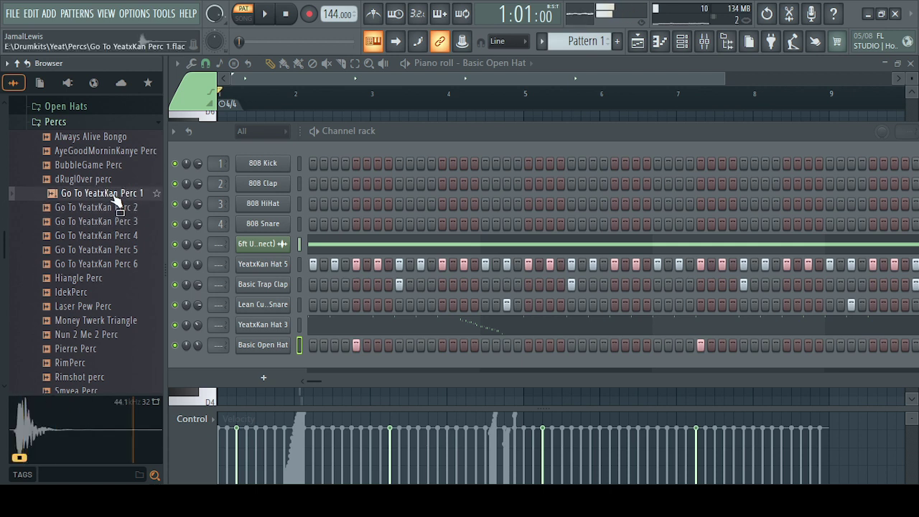
pyautogui.click(107, 180)
pyautogui.click(105, 140)
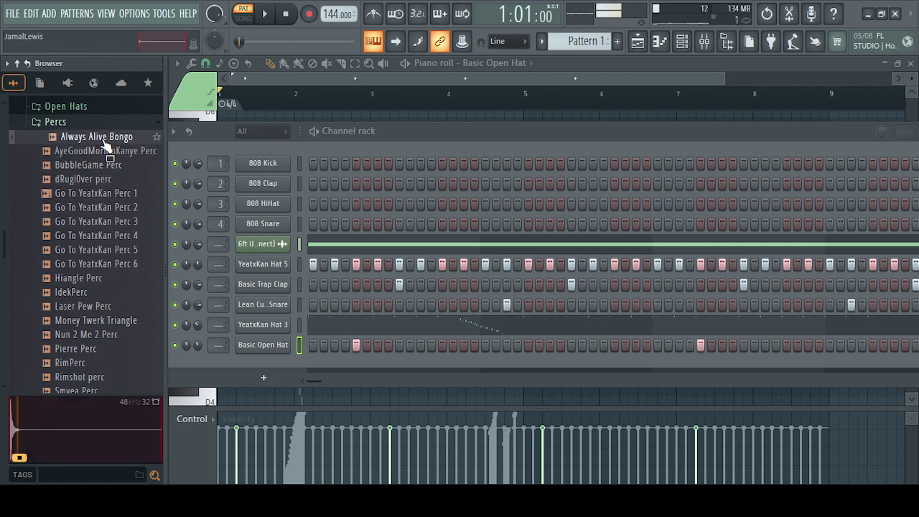
# - Compare selected percs once more, going down the folder from Hiangle Perc to Wrong End Perc
pyautogui.click(103, 280)
pyautogui.click(99, 307)
pyautogui.click(106, 336)
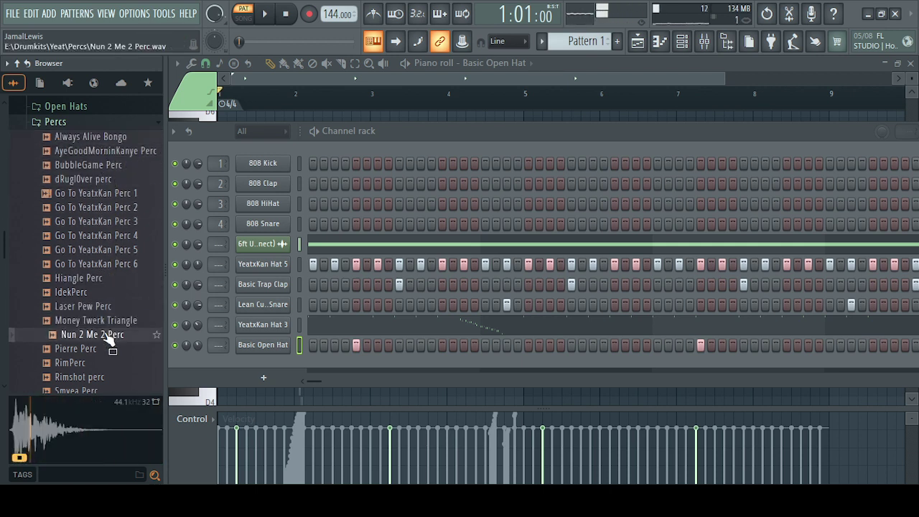
pyautogui.click(106, 350)
pyautogui.click(106, 364)
pyautogui.click(107, 378)
pyautogui.click(109, 389)
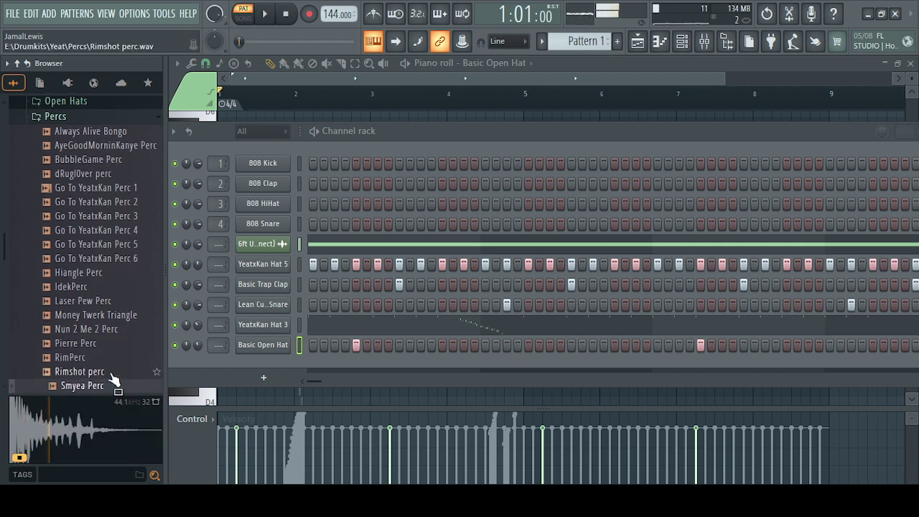
pyautogui.scroll(-2, 114, 375)
pyautogui.click(114, 316)
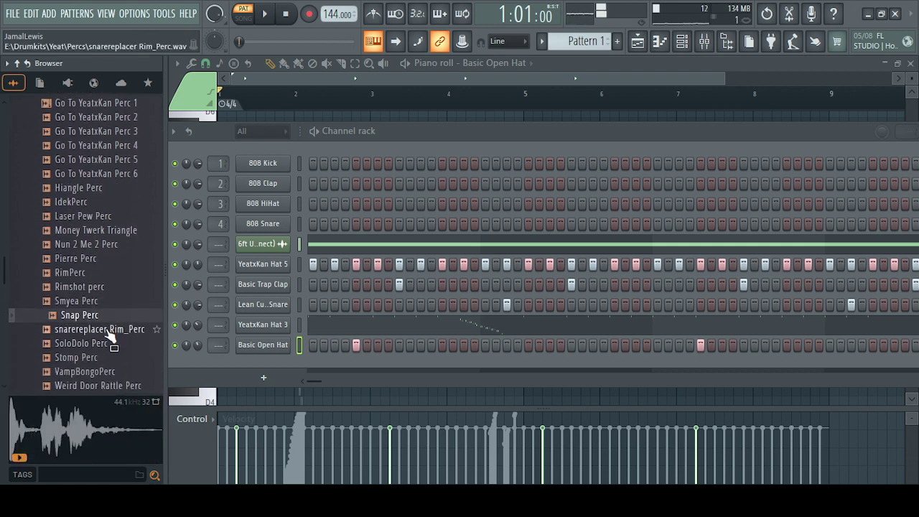
pyautogui.click(108, 331)
pyautogui.click(111, 347)
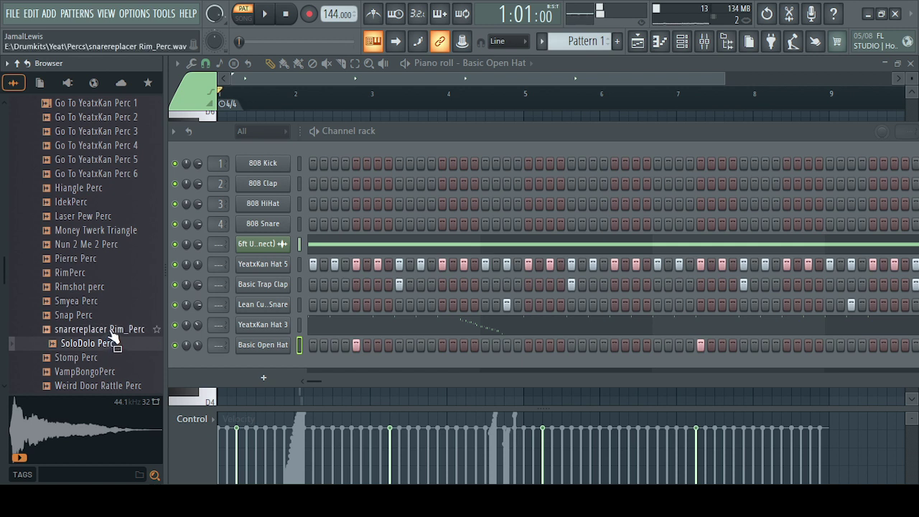
pyautogui.click(109, 359)
pyautogui.click(105, 373)
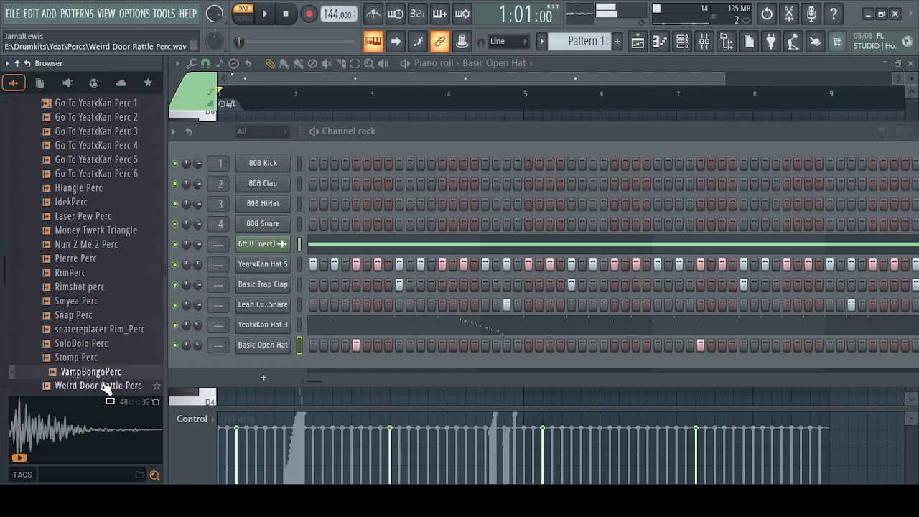
pyautogui.click(104, 386)
pyautogui.click(106, 320)
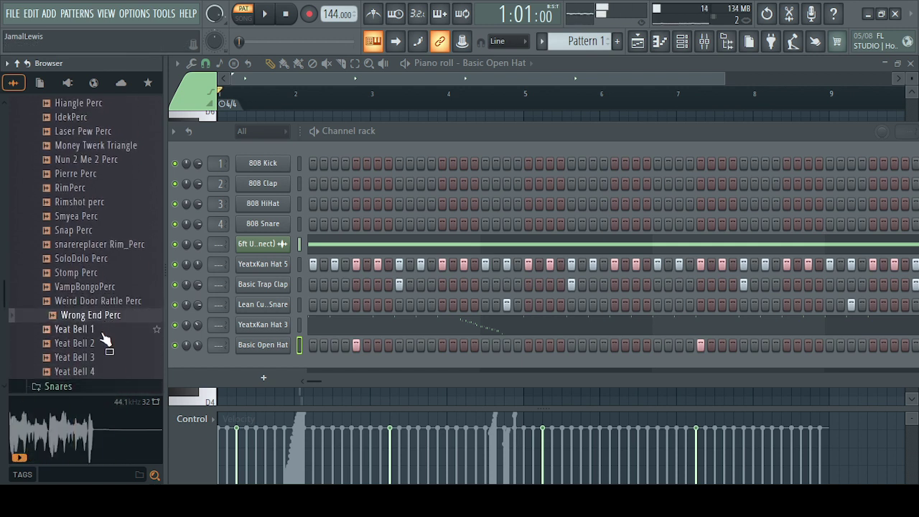
# - Audition percs from snarereplacer Rim_Perc up to Nun 2 Me 2 Perc and add Nun 2 Me 2 Perc as a new channel below Basic Open Hat
pyautogui.click(111, 244)
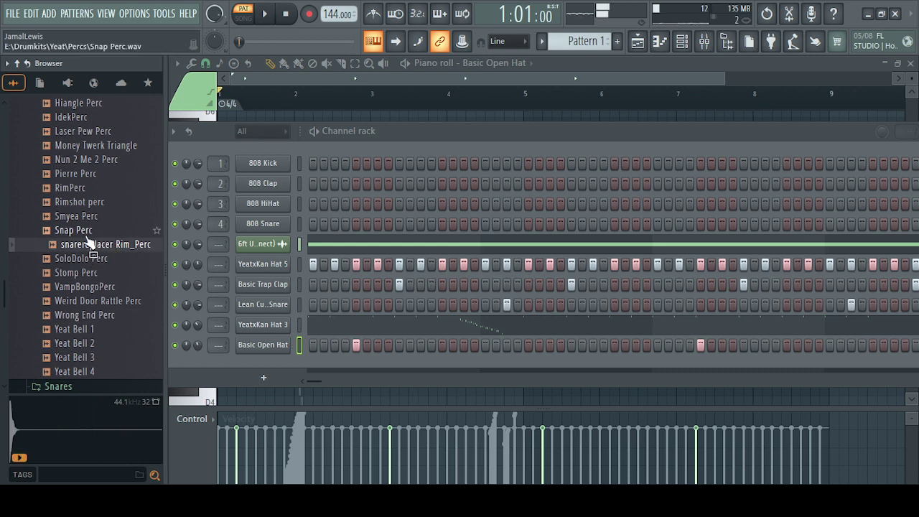
pyautogui.click(85, 217)
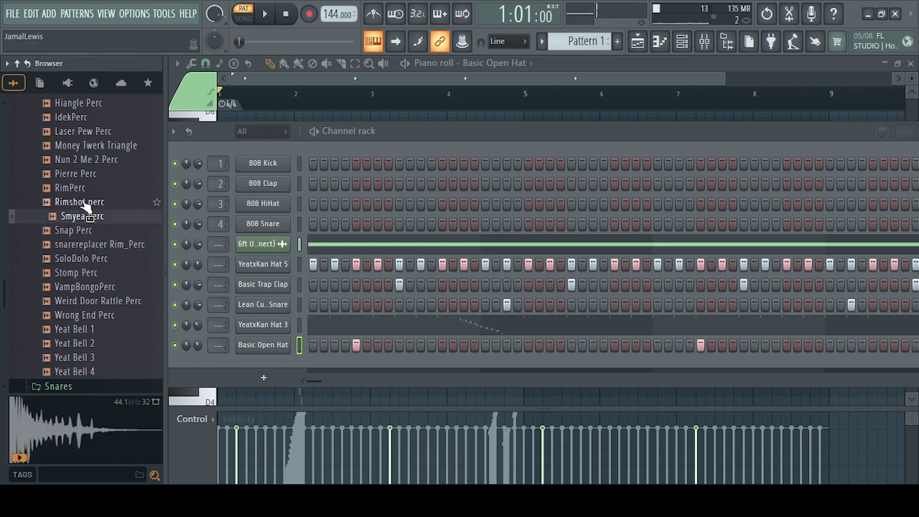
pyautogui.click(83, 203)
pyautogui.click(82, 188)
pyautogui.click(85, 175)
pyautogui.click(90, 161)
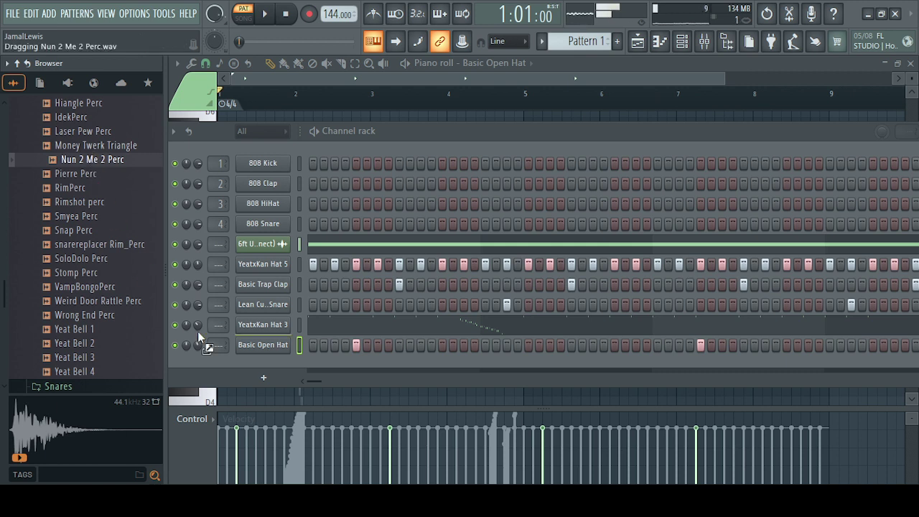
pyautogui.moveTo(268, 372); pyautogui.dragTo(265, 365)
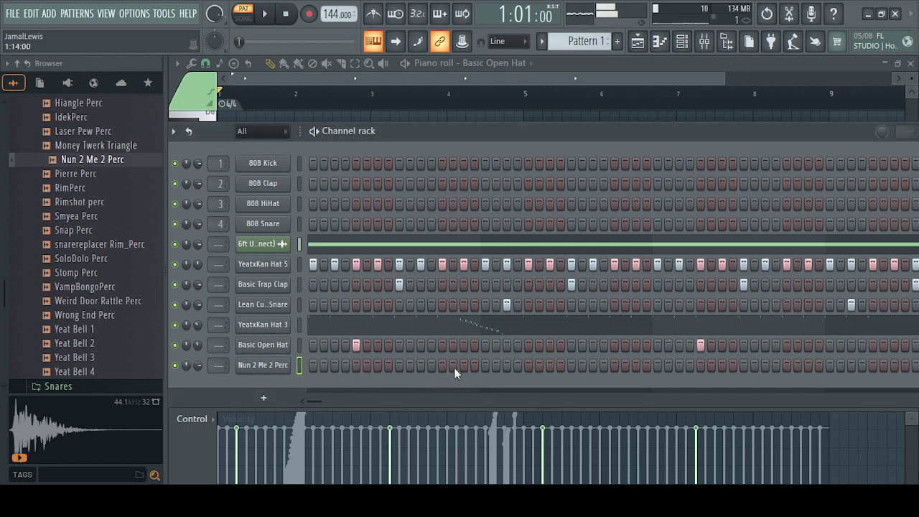
# - Place three consecutive Nun 2 Me 2 Perc hits on steps 13 to 15 during playback and open the channel's piano roll
pyautogui.press('space')
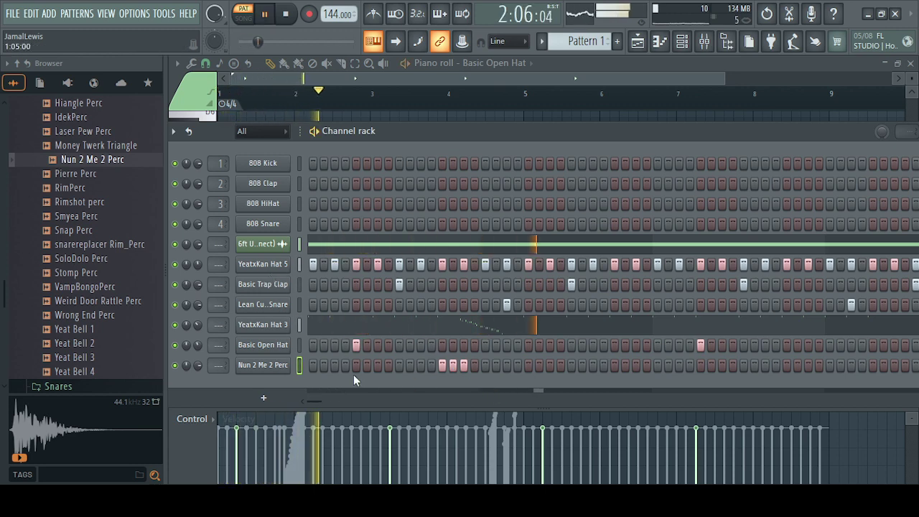
pyautogui.press('F7')
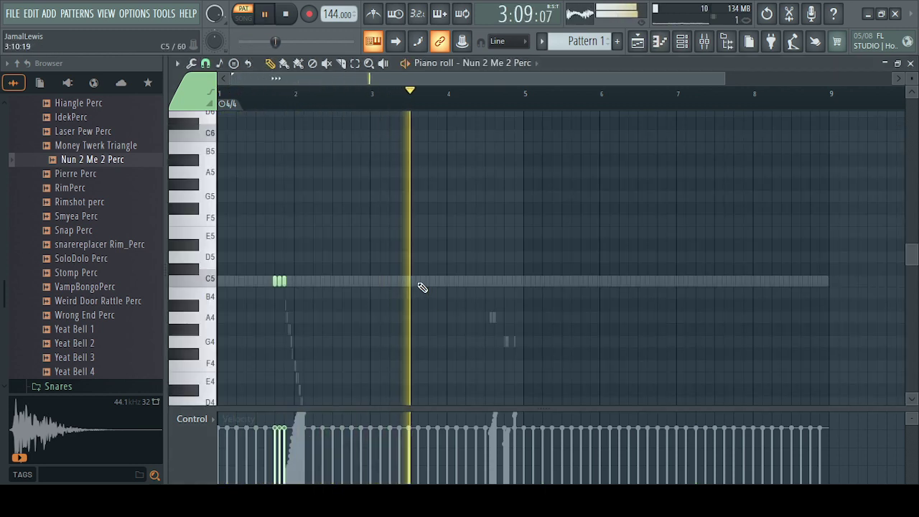
# - Duplicate the three Nun 2 Me 2 Perc notes and move the copies to the fourth beat of bar 3
pyautogui.press('space')
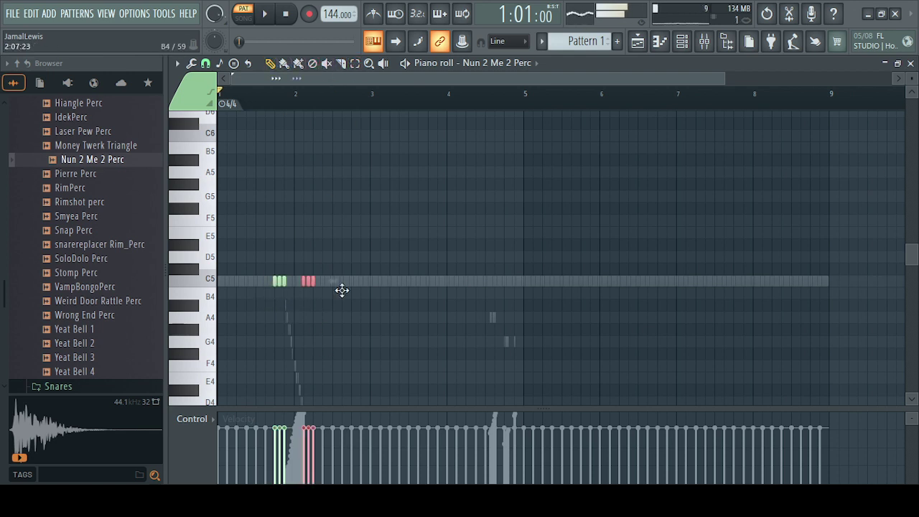
pyautogui.press('space')
pyautogui.moveTo(482, 313); pyautogui.dragTo(455, 273)
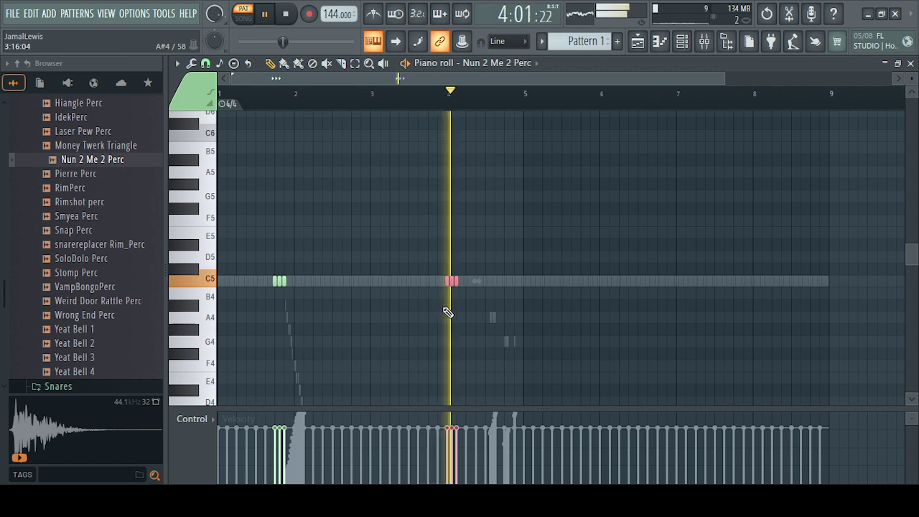
pyautogui.press('space')
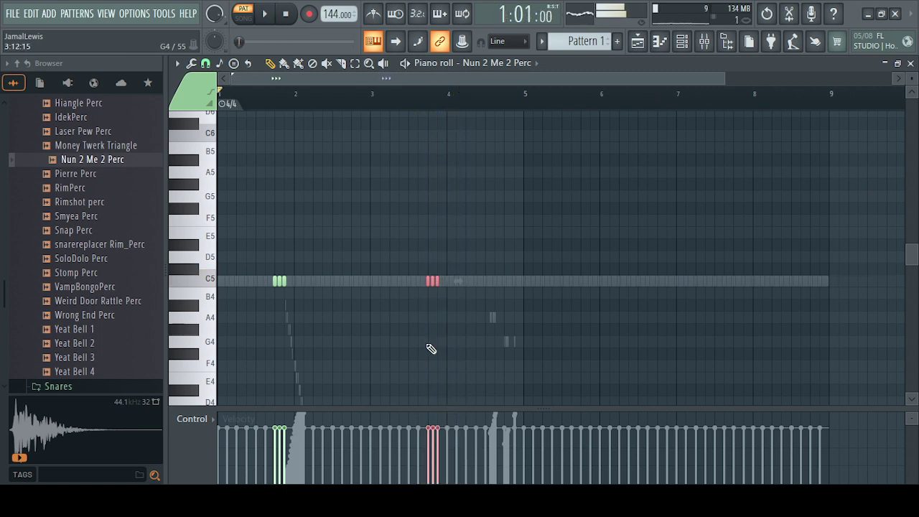
# - Duplicate both groups of three Nun 2 Me 2 Perc notes onto the fourth beats of bars 5 and 7 and reopen the channel rack
pyautogui.press('space')
pyautogui.moveTo(249, 279); pyautogui.dragTo(458, 316)
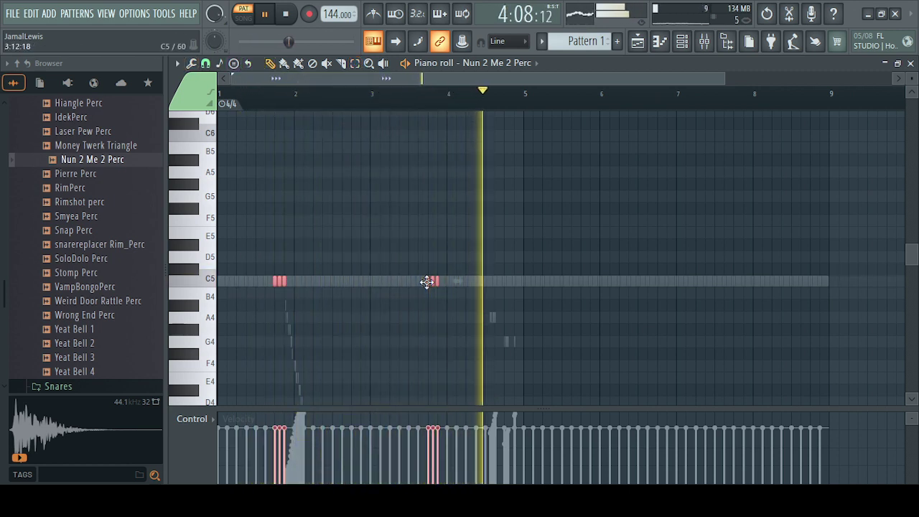
pyautogui.moveTo(427, 281); pyautogui.dragTo(735, 279)
pyautogui.click(589, 231)
pyautogui.click(682, 42)
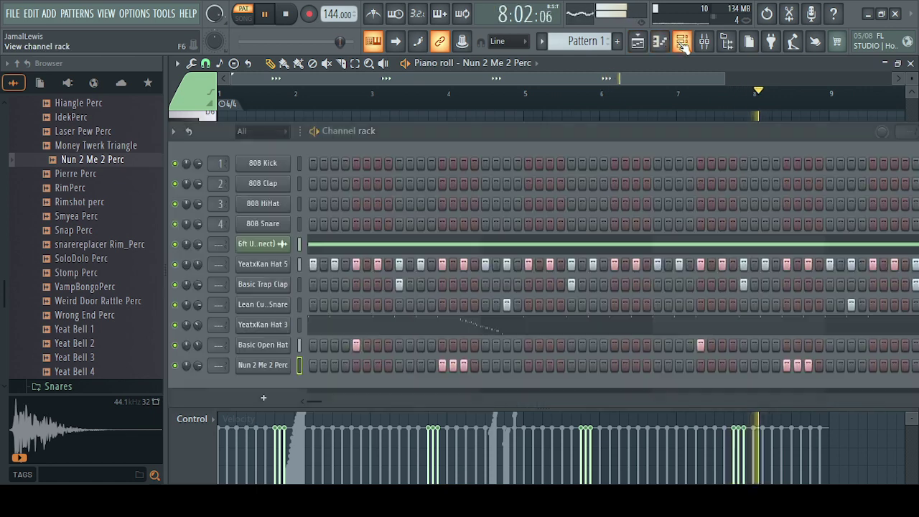
# - Collapse the Percs folder, check the 6ft Under melody channel's settings and expand the Yeat kit's 808s folder
pyautogui.press('space')
pyautogui.scroll(6, 90, 172)
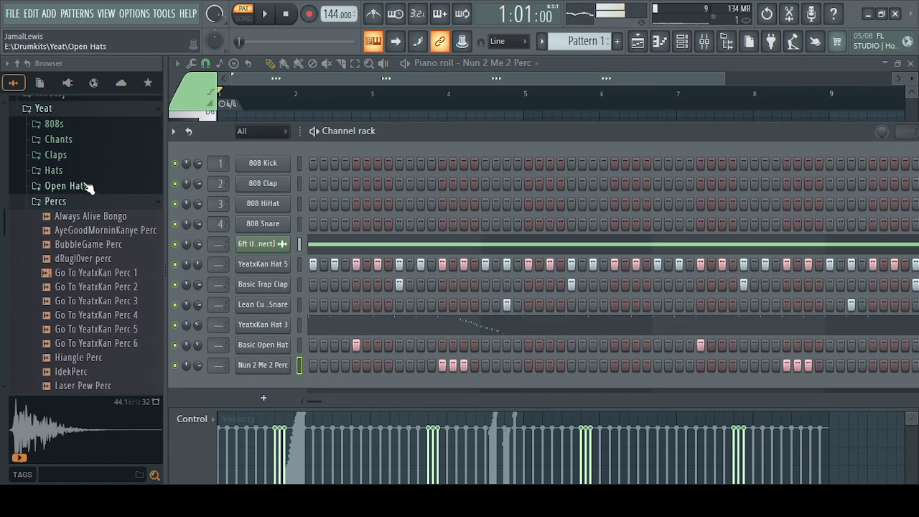
pyautogui.click(65, 202)
pyautogui.click(255, 246)
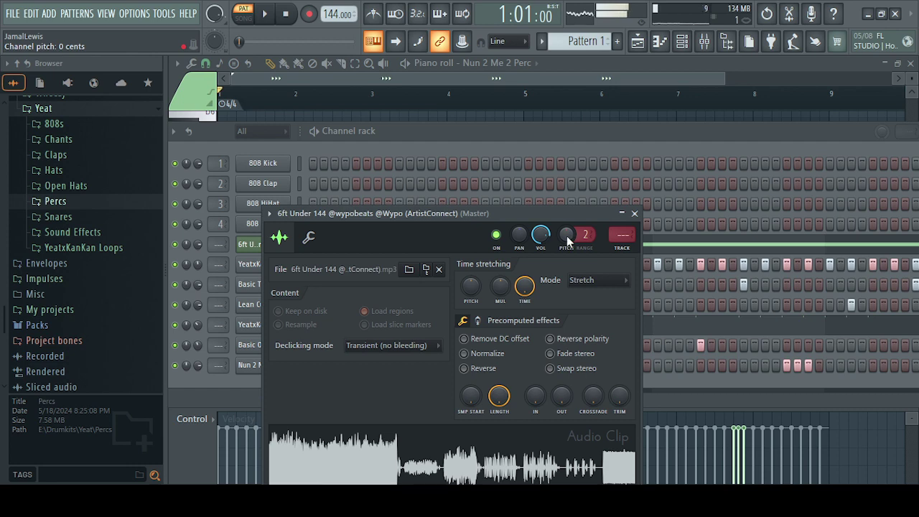
pyautogui.click(635, 214)
pyautogui.click(75, 126)
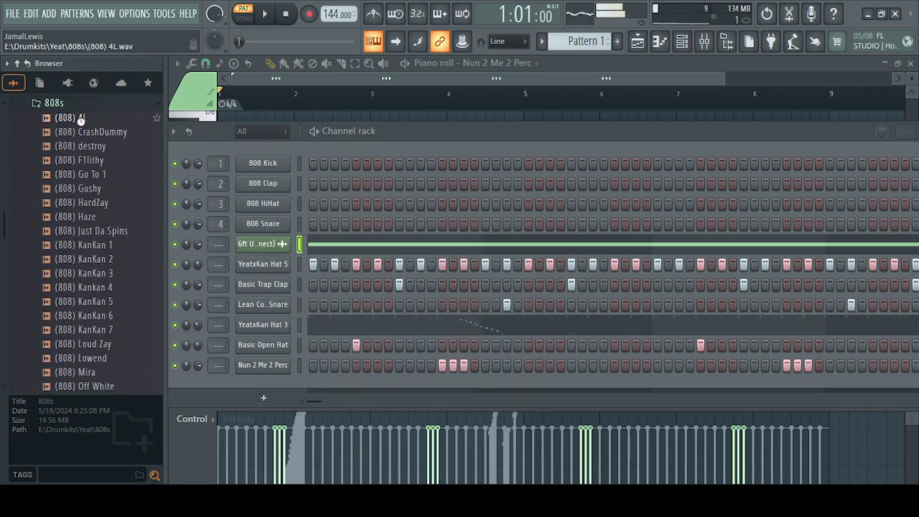
# - Audition 808s from CrashDummy through Just Da Spins and on to Mira in the 808s folder
pyautogui.click(95, 132)
pyautogui.click(98, 146)
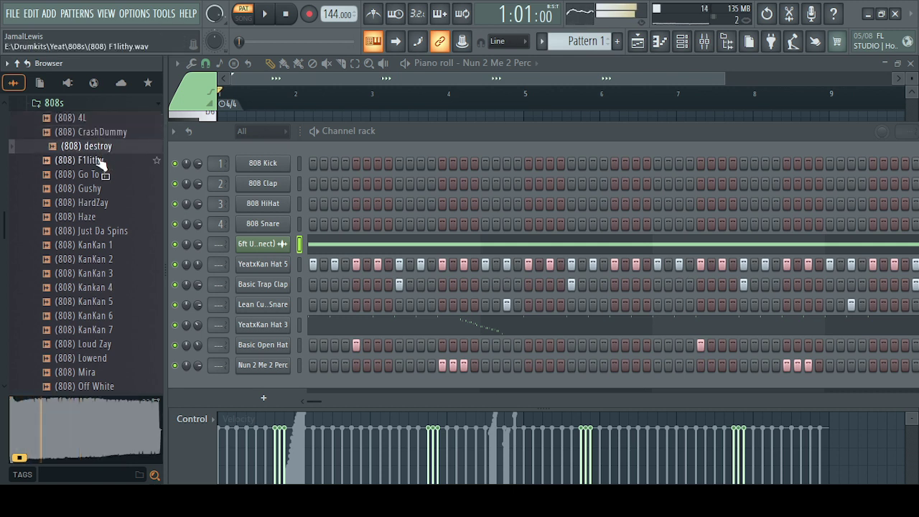
pyautogui.click(100, 161)
pyautogui.click(97, 174)
pyautogui.click(102, 188)
pyautogui.click(103, 204)
pyautogui.click(104, 216)
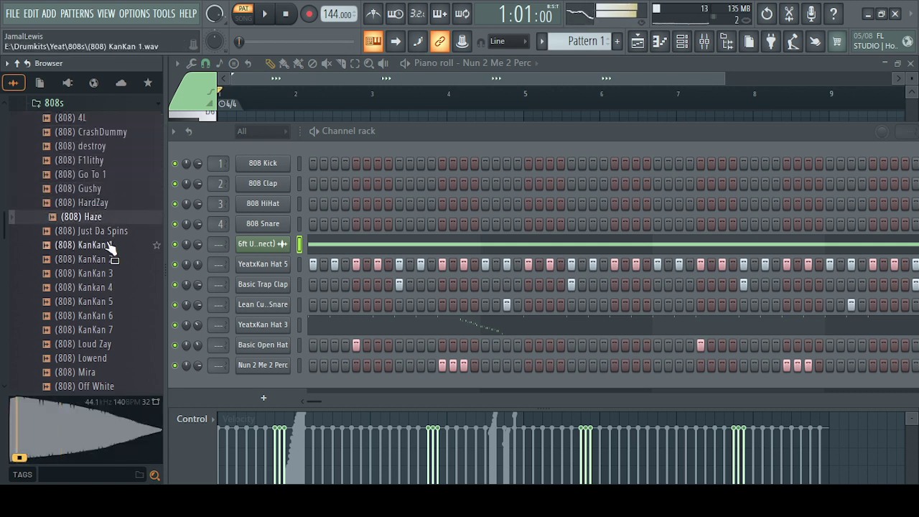
pyautogui.click(108, 245)
pyautogui.click(111, 258)
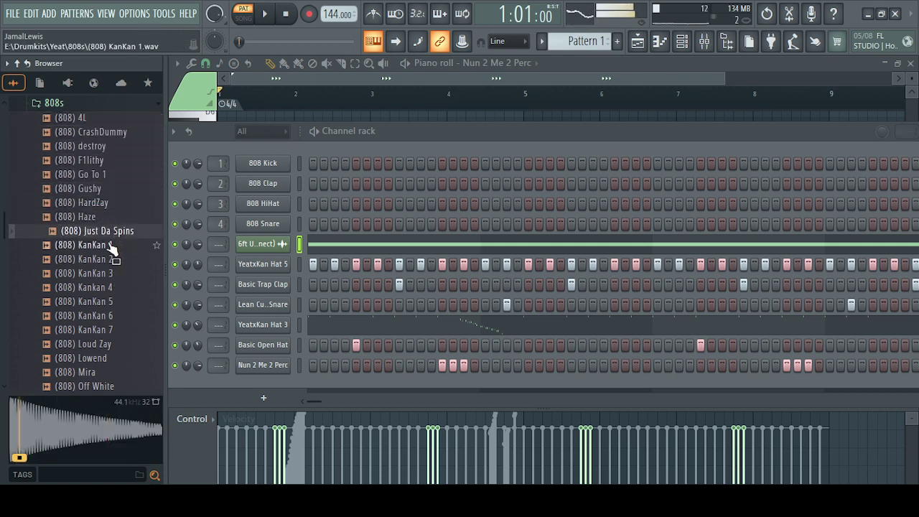
pyautogui.click(98, 389)
pyautogui.click(94, 372)
# - Audition the remaining 808s at the end of the folder, from Yeat.1wav up to Spinz 2 (Dist)
pyautogui.scroll(-8, 115, 363)
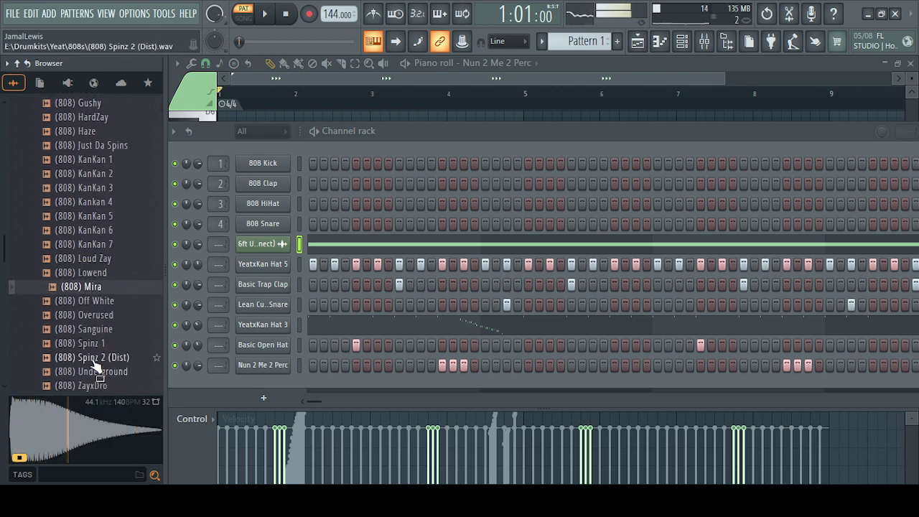
pyautogui.click(109, 204)
pyautogui.click(112, 216)
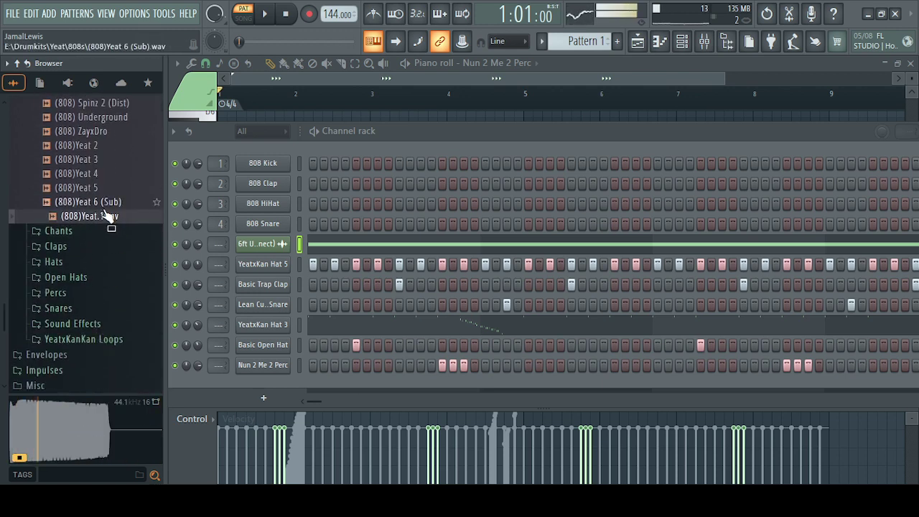
pyautogui.click(103, 202)
pyautogui.click(97, 188)
pyautogui.click(90, 161)
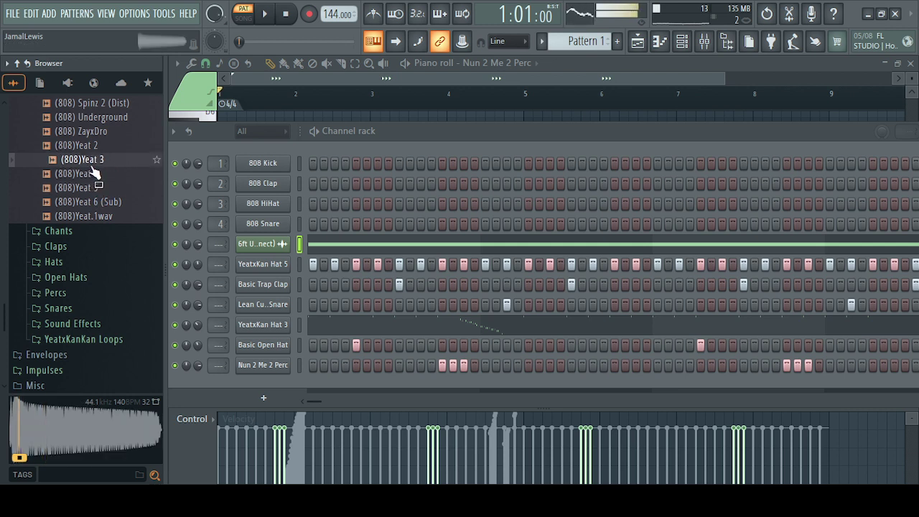
pyautogui.click(94, 174)
pyautogui.click(95, 146)
pyautogui.click(92, 118)
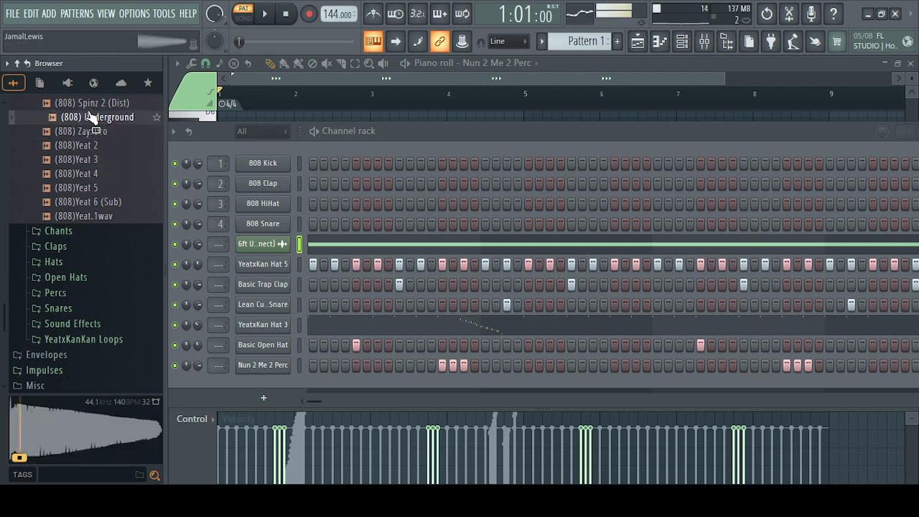
pyautogui.click(94, 104)
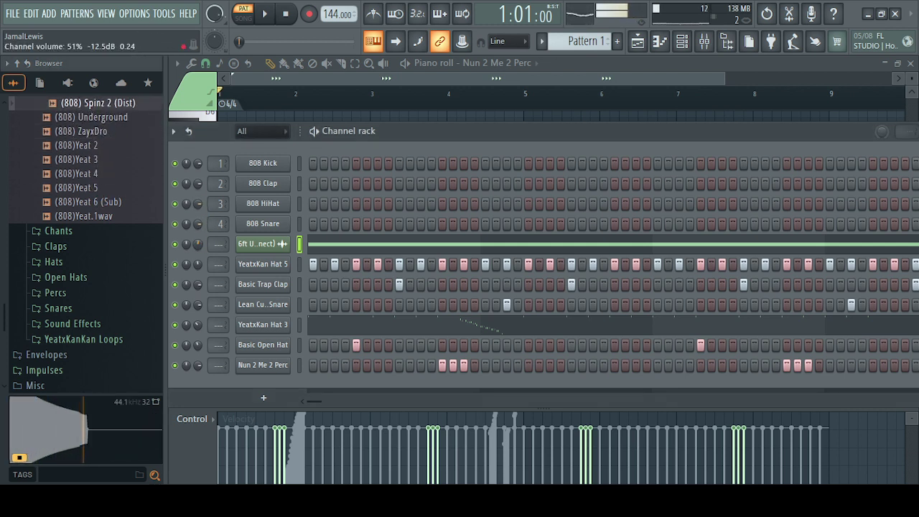
# - Compare Spinz 1 with the neighbouring 808s up to Lowend and add (808) Spinz 1 as a new channel below Nun 2 Me 2 Perc
pyautogui.scroll(2, 114, 151)
pyautogui.click(93, 173)
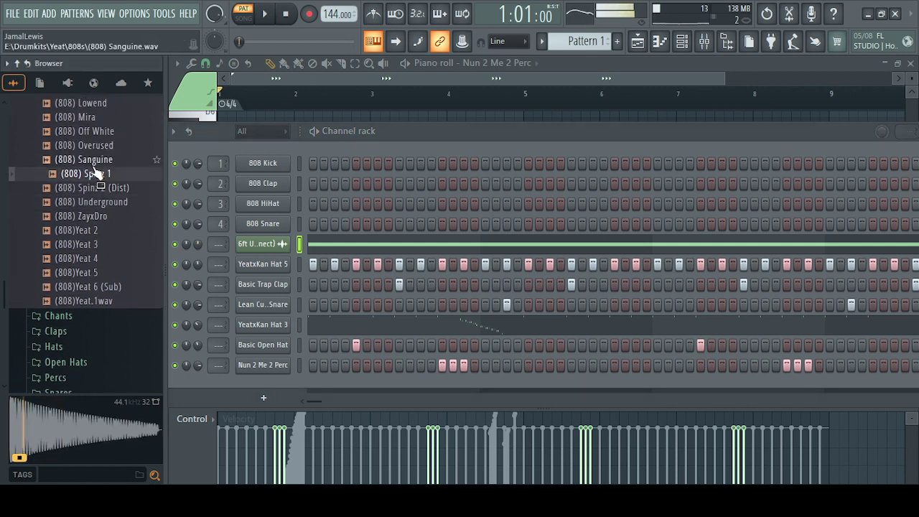
pyautogui.click(102, 148)
pyautogui.click(94, 115)
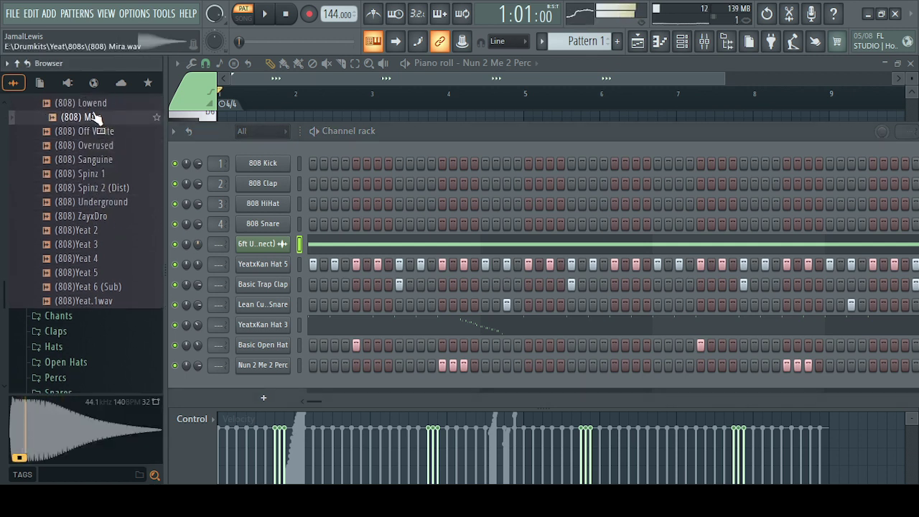
pyautogui.click(93, 105)
pyautogui.click(99, 173)
pyautogui.click(102, 188)
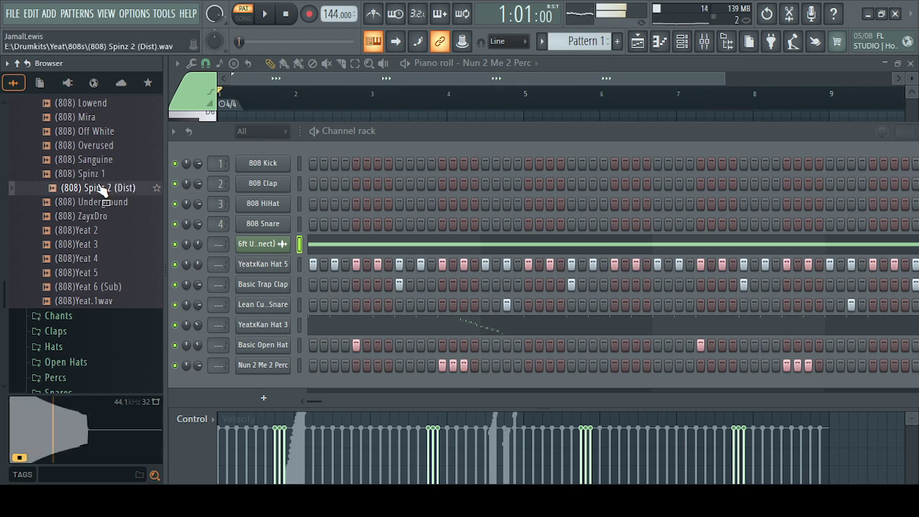
pyautogui.click(101, 177)
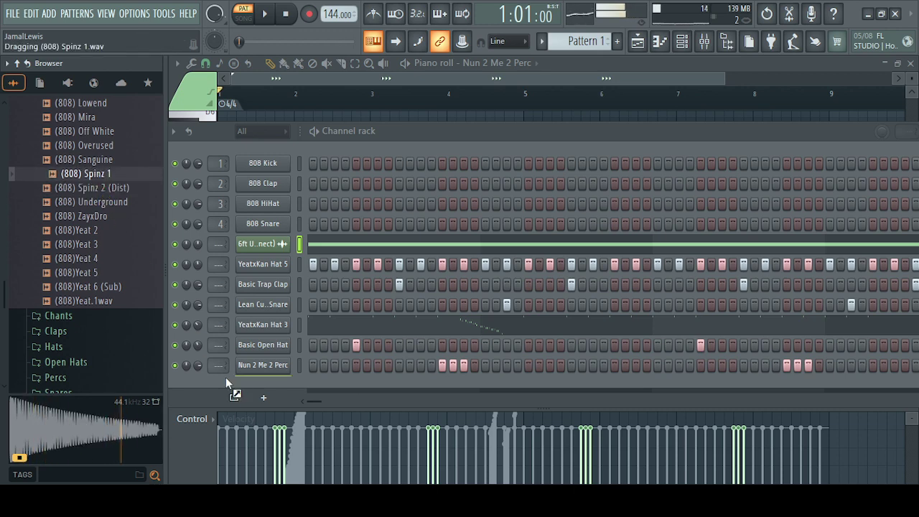
pyautogui.moveTo(256, 387); pyautogui.dragTo(258, 385)
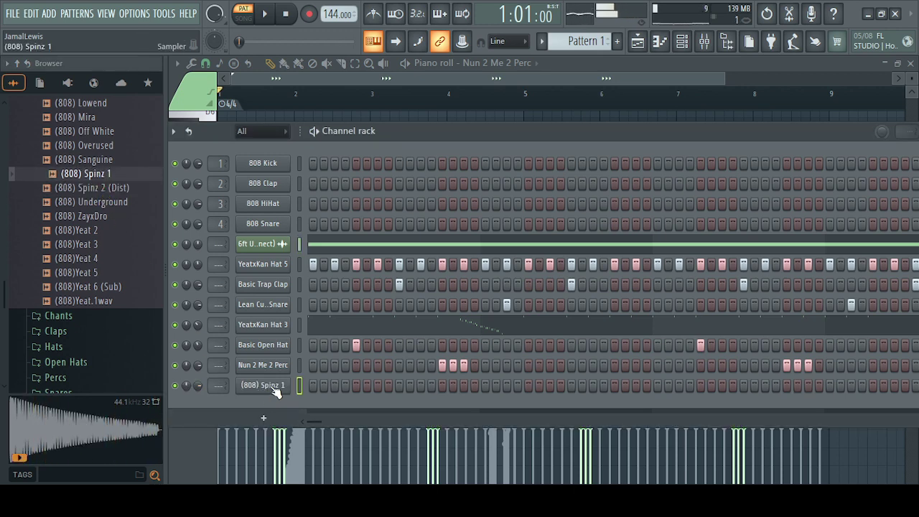
# - Enable the (808) Spinz 1 volume envelope with a long hold, no decay and 36% sustain, and review its cut group settings
pyautogui.click(269, 385)
pyautogui.click(292, 222)
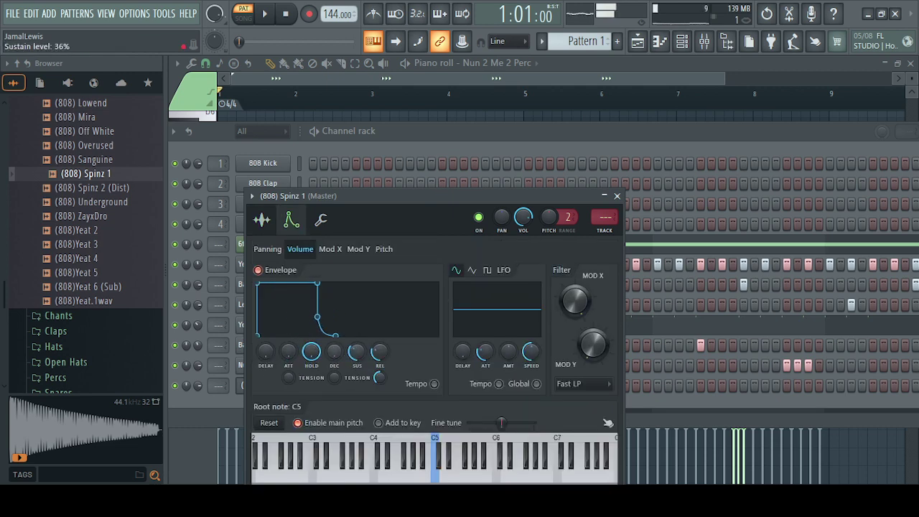
pyautogui.click(321, 221)
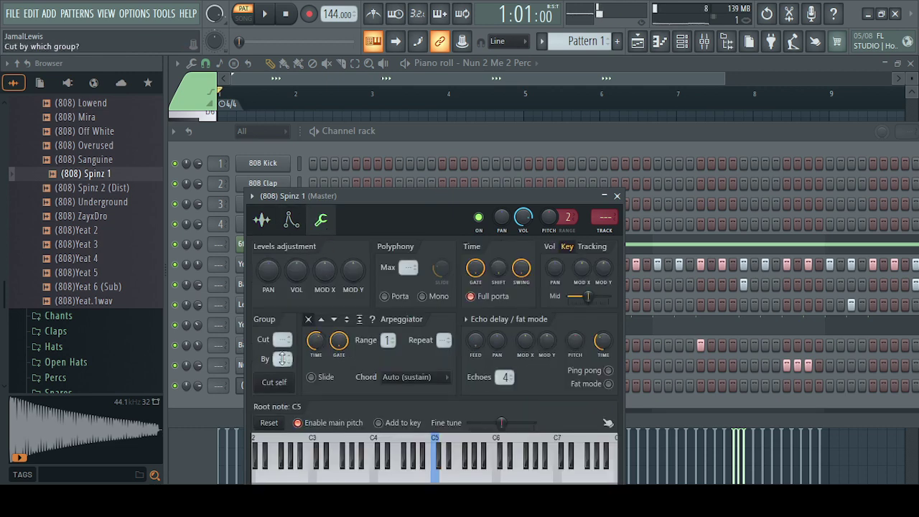
pyautogui.click(263, 218)
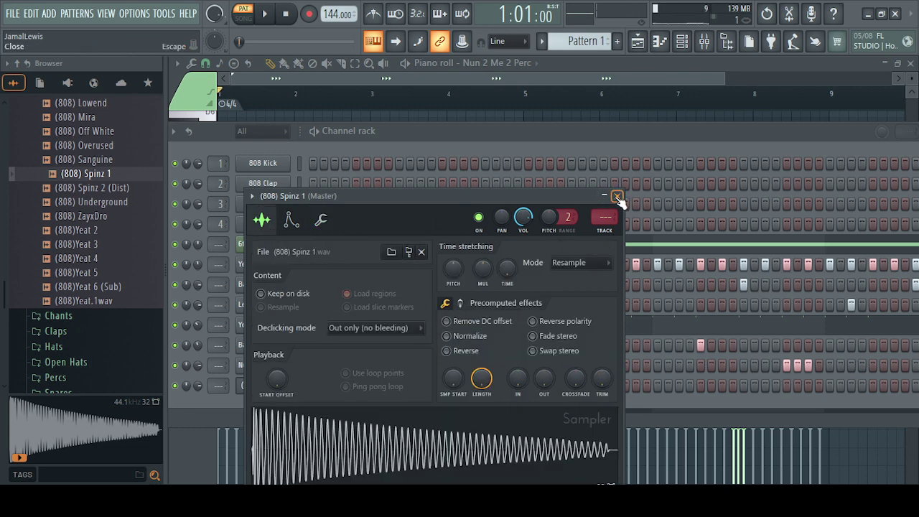
pyautogui.click(616, 197)
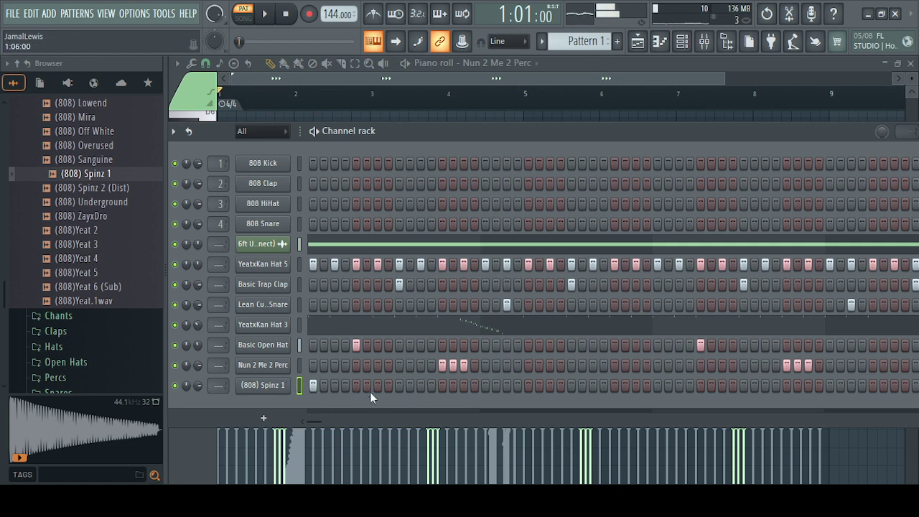
# - Place an (808) Spinz 1 note on step 1 and raise it to G#5 in the piano roll, testing it against the loop
pyautogui.press('F7')
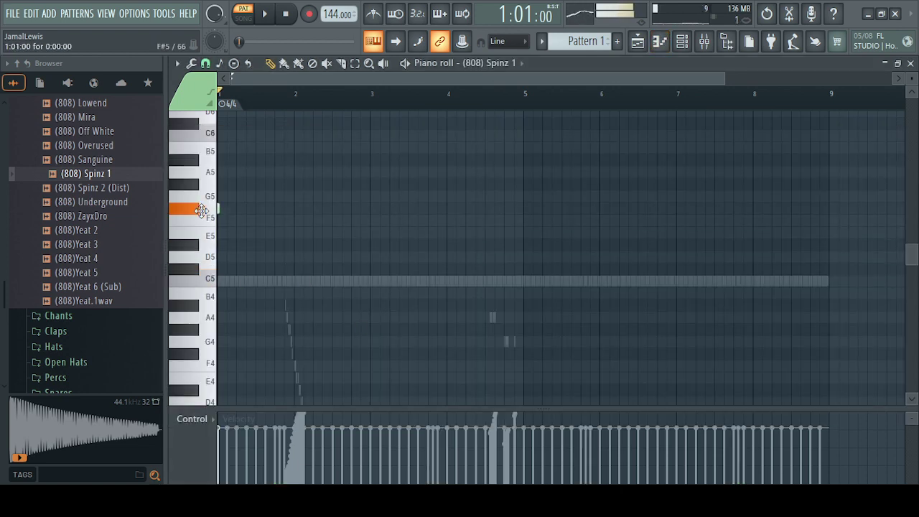
pyautogui.press('space')
pyautogui.press('space')
pyautogui.press('space')
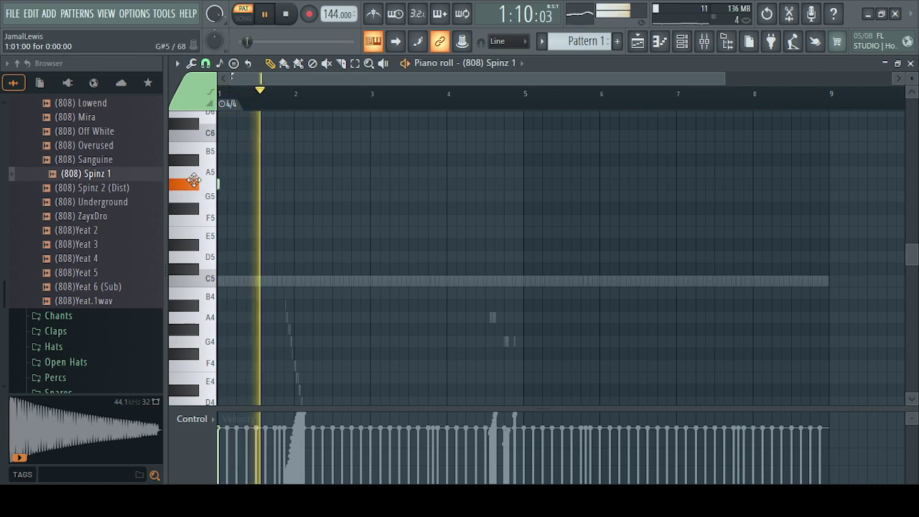
pyautogui.press('space')
# - Add G#5 notes of (808) Spinz 1 on steps 7 and 13 of bar 1 while playing the loop
pyautogui.moveTo(722, 83); pyautogui.dragTo(461, 82)
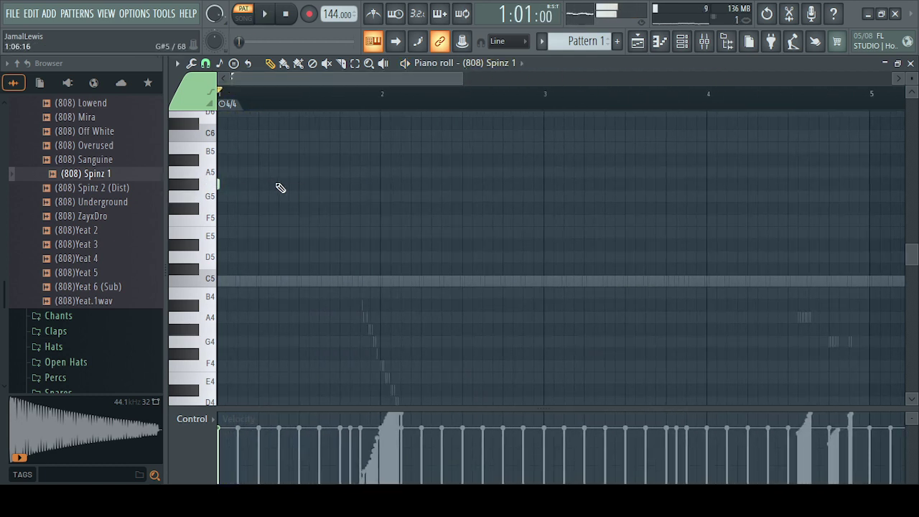
pyautogui.press('space')
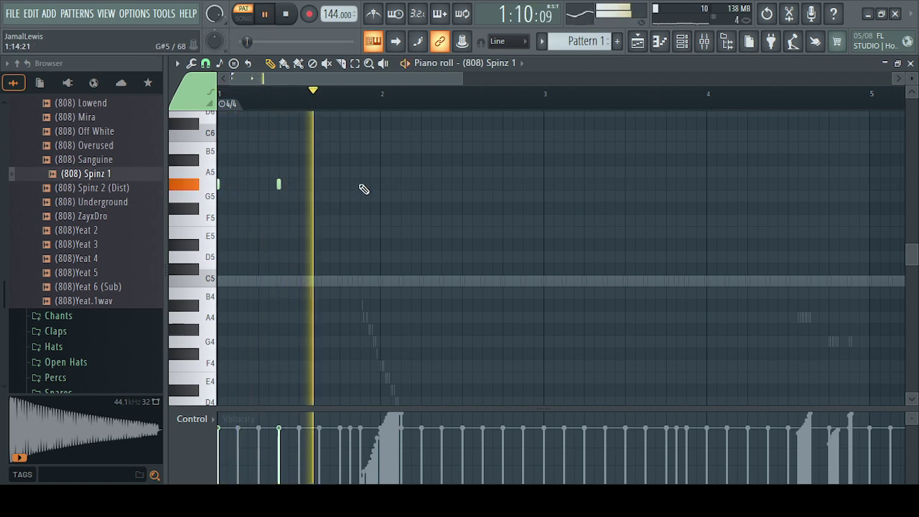
pyautogui.press('space')
pyautogui.press('space')
pyautogui.click(339, 185)
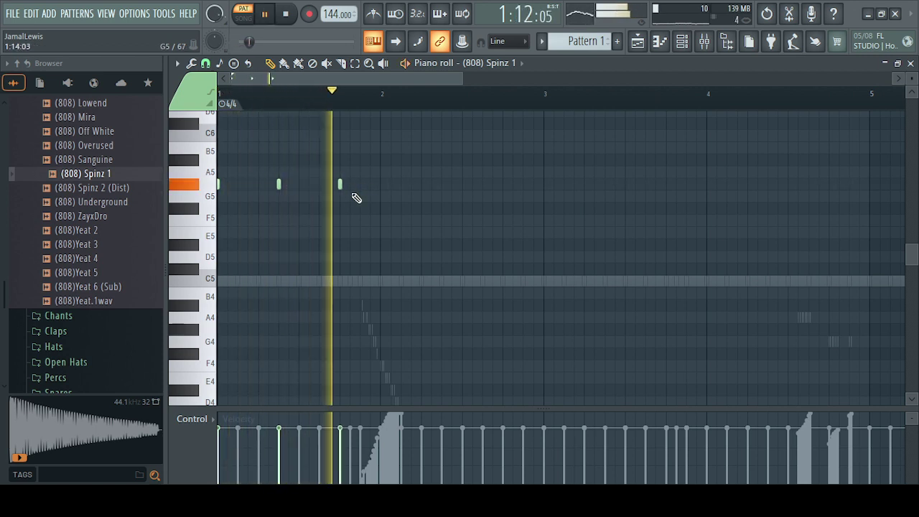
pyautogui.press('space')
pyautogui.press('space')
# - Try the third (808) Spinz 1 note at 1:14:12 during playback and move it back to step 13
pyautogui.moveTo(342, 186)
pyautogui.mouseDown()
pyautogui.moveTo(382, 186)
pyautogui.moveTo(358, 189)
pyautogui.mouseUp()
pyautogui.press('space')
pyautogui.press('space')
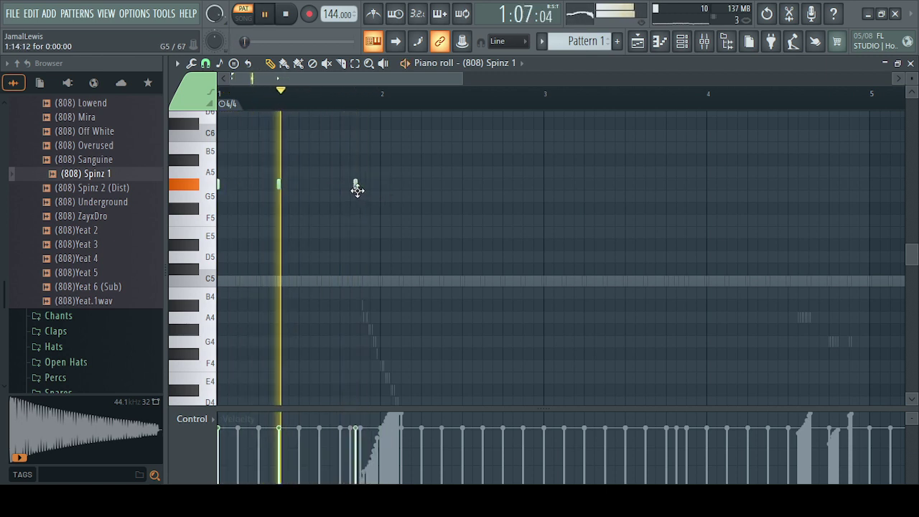
pyautogui.press('space')
pyautogui.press('space')
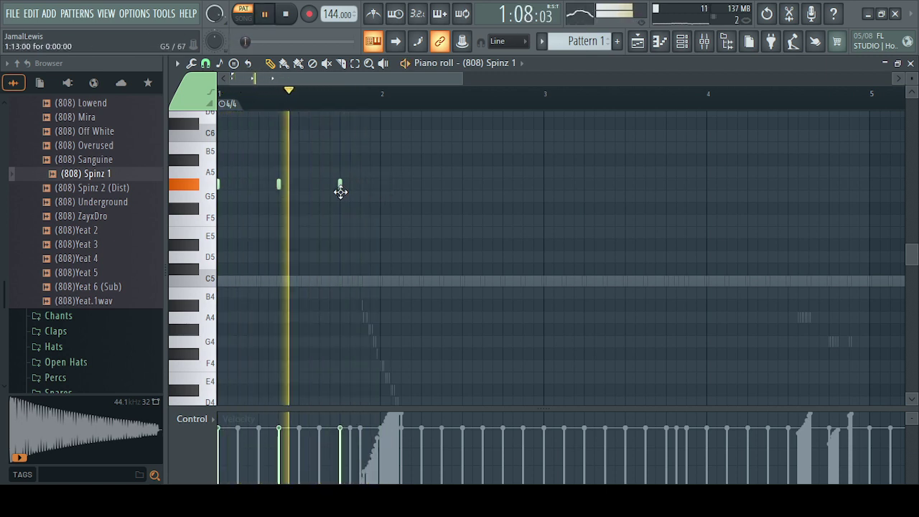
pyautogui.press('space')
pyautogui.moveTo(360, 189); pyautogui.dragTo(341, 184)
pyautogui.press('space')
pyautogui.press('space')
pyautogui.press('space')
# - Mute the drum channels from YeatxKan Hat 5 downward, keeping the melody and (808) Spinz 1 audible, and return to the piano roll
pyautogui.click(681, 45)
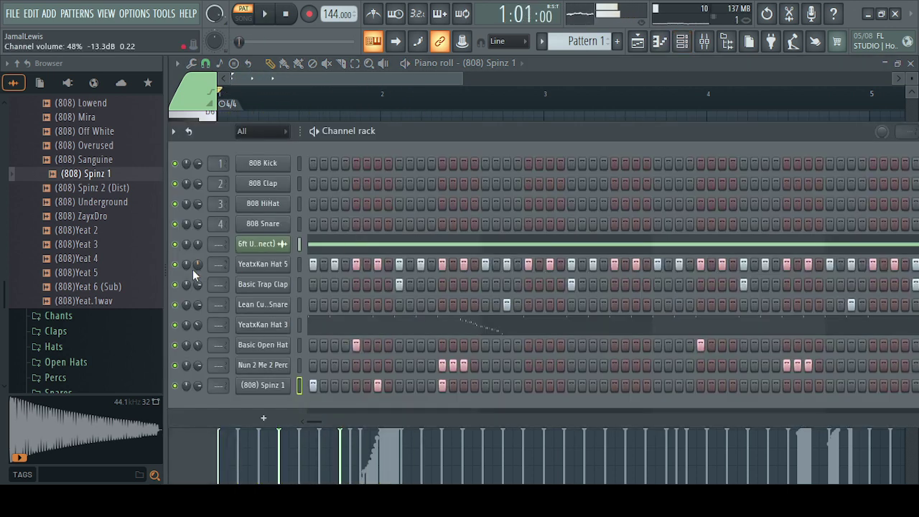
pyautogui.moveTo(166, 293); pyautogui.dragTo(169, 291)
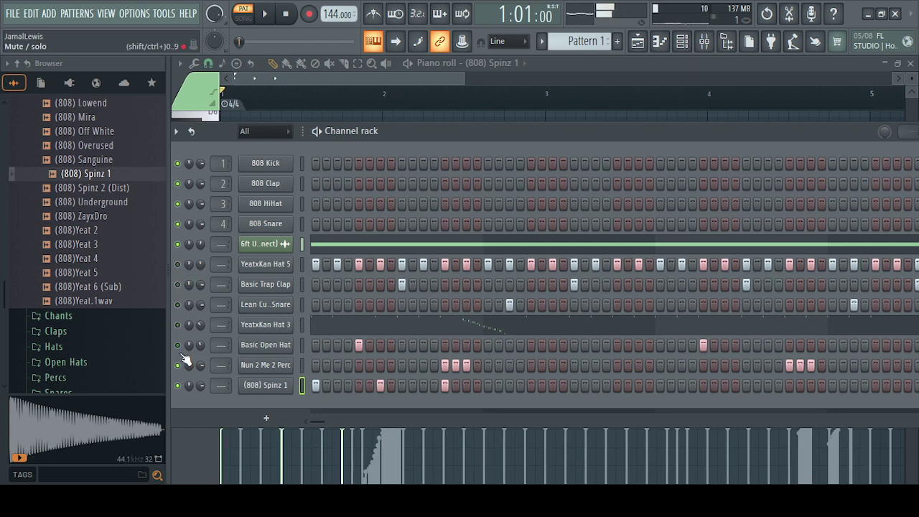
pyautogui.click(681, 45)
# - Add two G#5 notes of (808) Spinz 1 on steps 7 and 9 of bar 2 during playback
pyautogui.scroll(3, 523, 160)
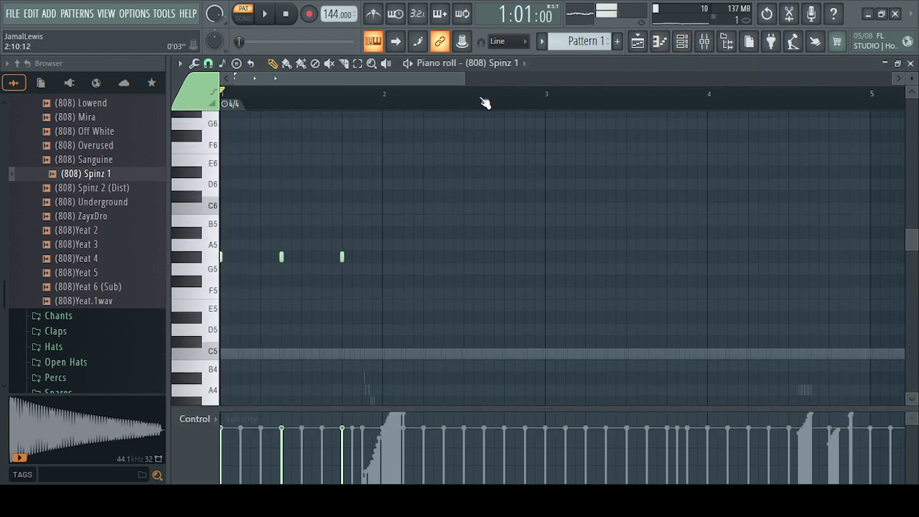
pyautogui.moveTo(466, 82); pyautogui.dragTo(443, 82)
pyautogui.press('space')
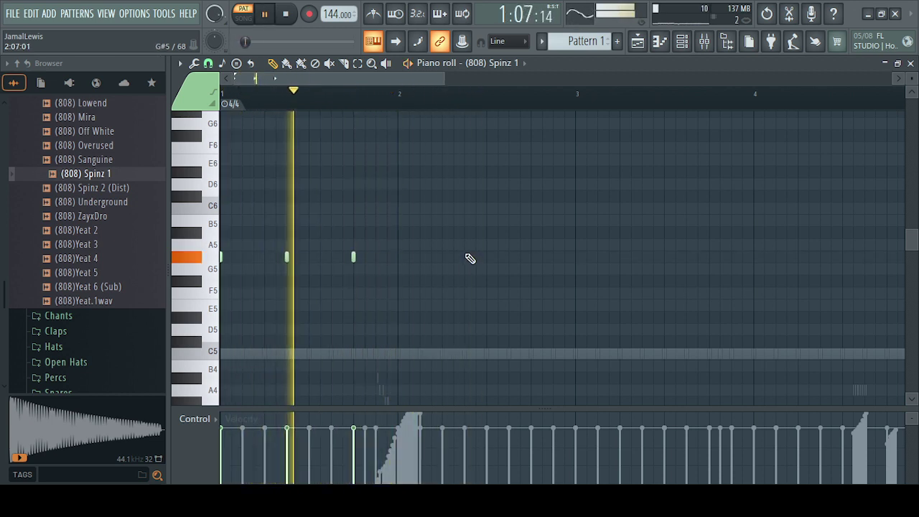
pyautogui.click(467, 257)
pyautogui.click(488, 257)
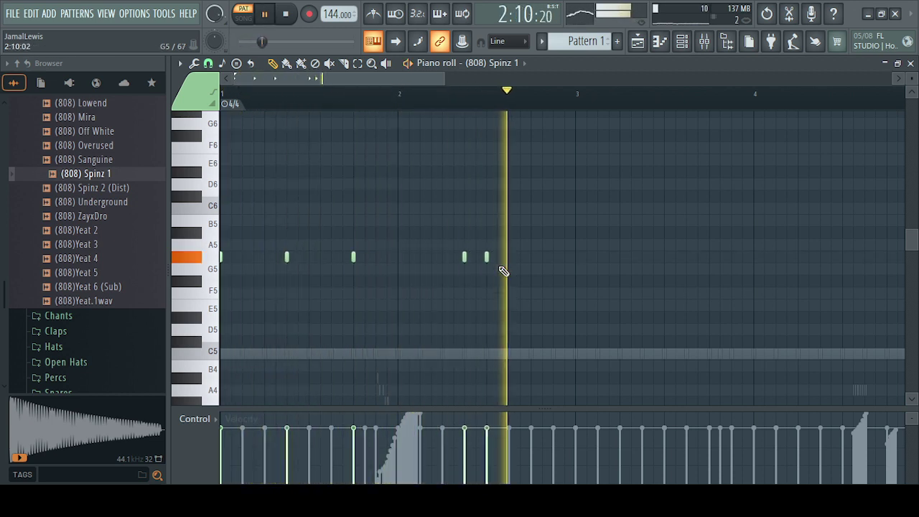
# - Replay the 808 line, delete the step 7 note in bar 2 and add a G#5 note on step 11
pyautogui.press('space')
pyautogui.press('space')
pyautogui.rightClick(463, 257)
pyautogui.click(509, 257)
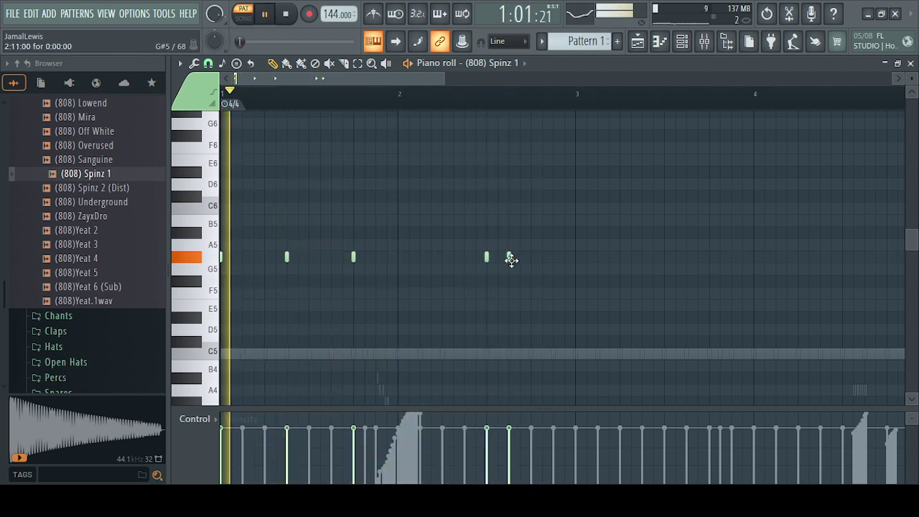
# - Remove the G#5 notes on steps 9 and 11 of bar 2 during playback, leaving one G#5 note on step 7
pyautogui.rightClick(486, 257)
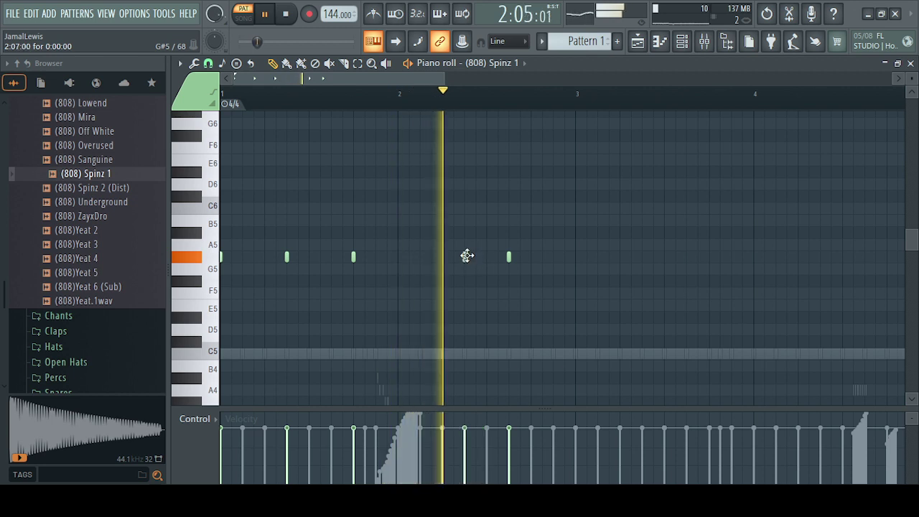
pyautogui.press('space')
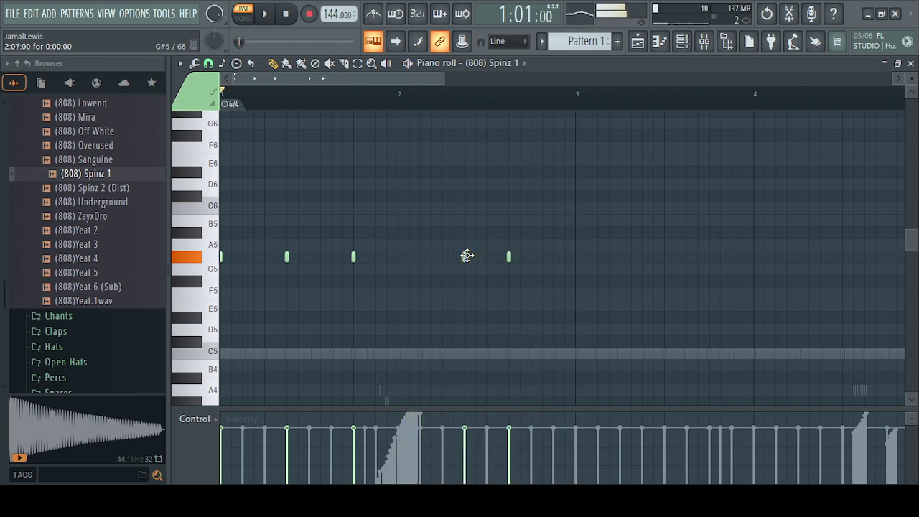
pyautogui.press('space')
pyautogui.click(486, 258)
pyautogui.rightClick(510, 257)
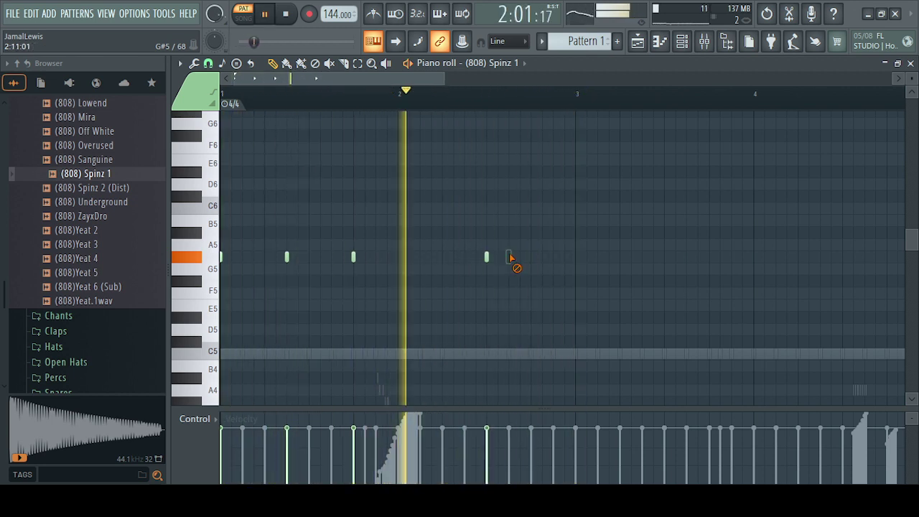
pyautogui.rightClick(487, 257)
pyautogui.press('space')
pyautogui.moveTo(471, 257); pyautogui.dragTo(464, 257)
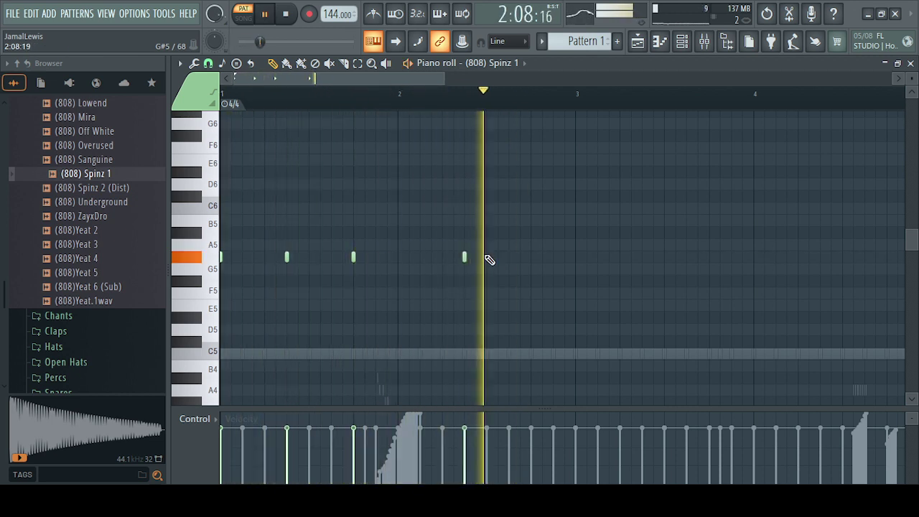
# - Move the bar 2 note from step 7 to step 5 and duplicate the two-bar (808) Spinz 1 line into bars 3 and 4
pyautogui.moveTo(463, 258); pyautogui.dragTo(441, 259)
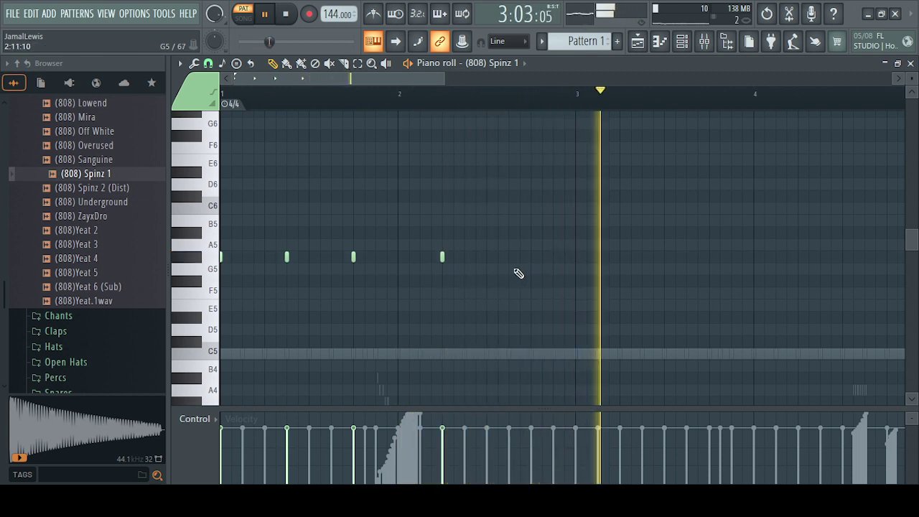
pyautogui.press('space')
pyautogui.moveTo(509, 232); pyautogui.dragTo(188, 301)
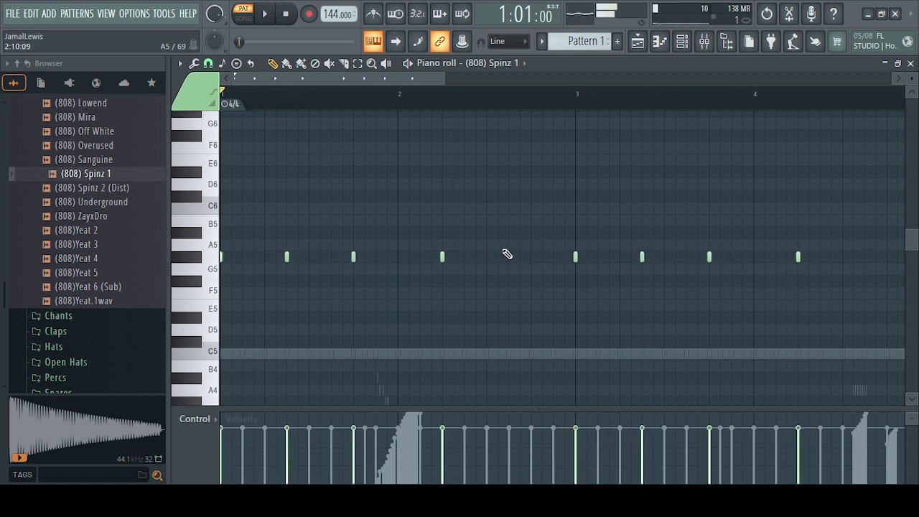
# - Add an F#5 note on step 11 of bar 4 and a B5 note on step 11 of bar 2 during playback
pyautogui.press('space')
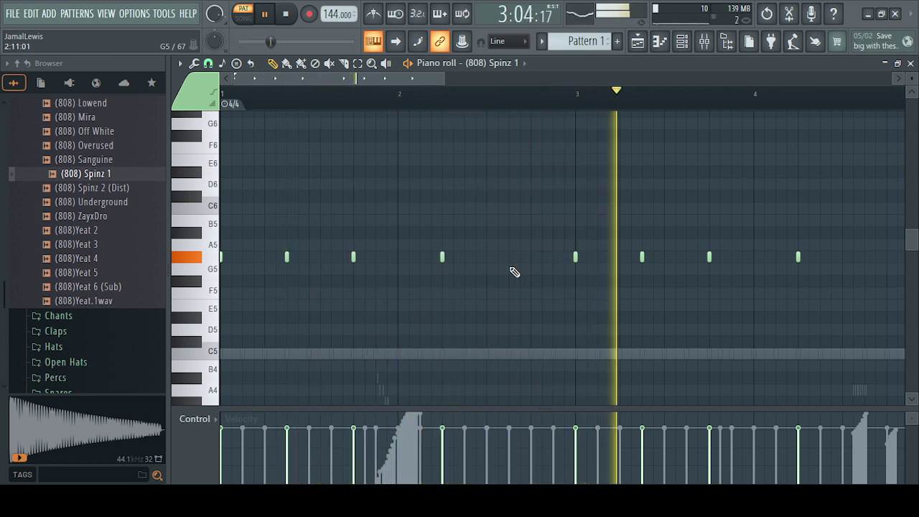
pyautogui.click(865, 282)
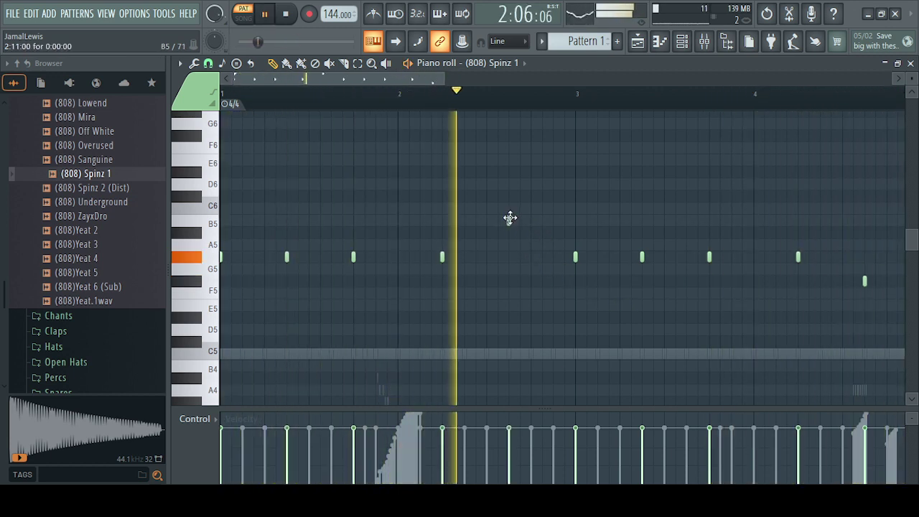
pyautogui.click(510, 218)
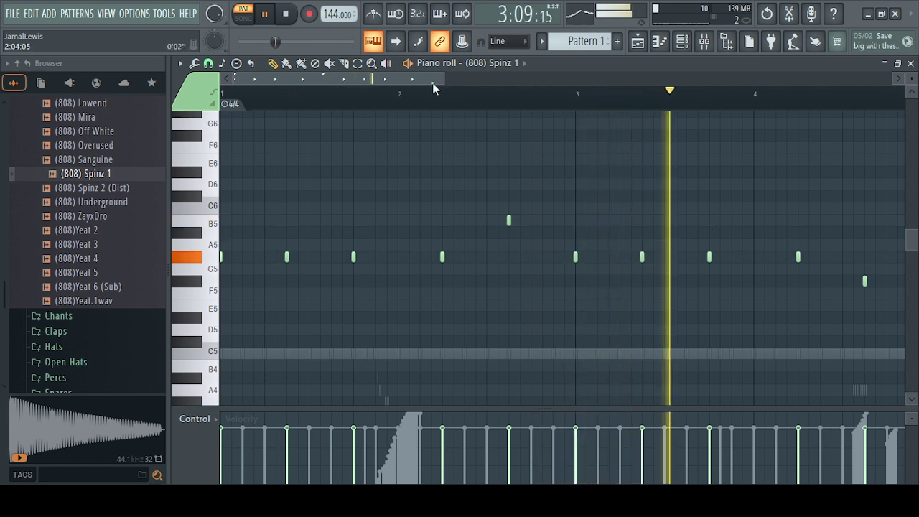
# - Duplicate the whole four-bar (808) Spinz 1 line into bars 5 to 8
pyautogui.moveTo(436, 80); pyautogui.dragTo(661, 78)
pyautogui.press('space')
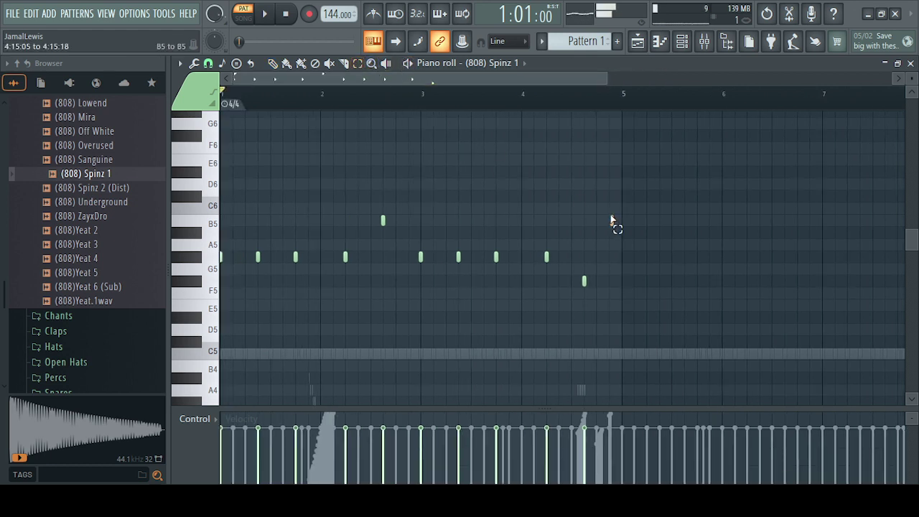
pyautogui.moveTo(611, 219); pyautogui.dragTo(207, 291)
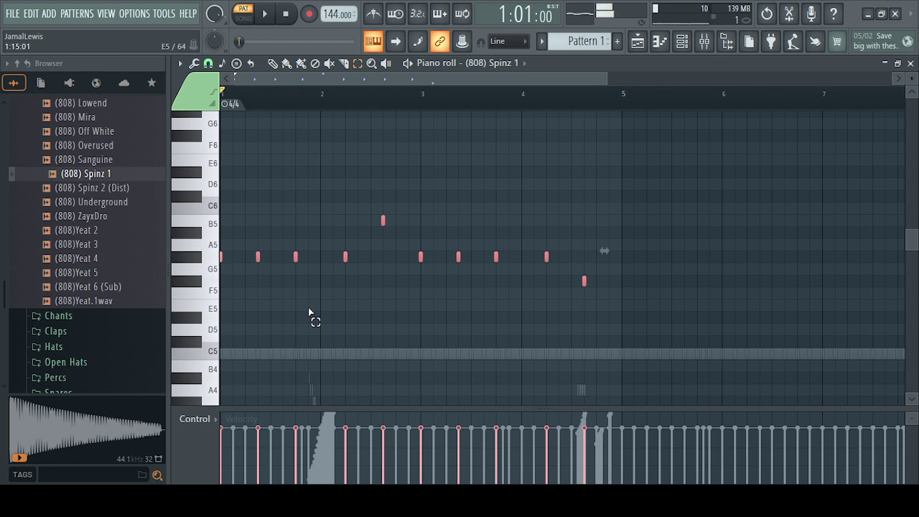
pyautogui.hotkey('ctrl', 'b')
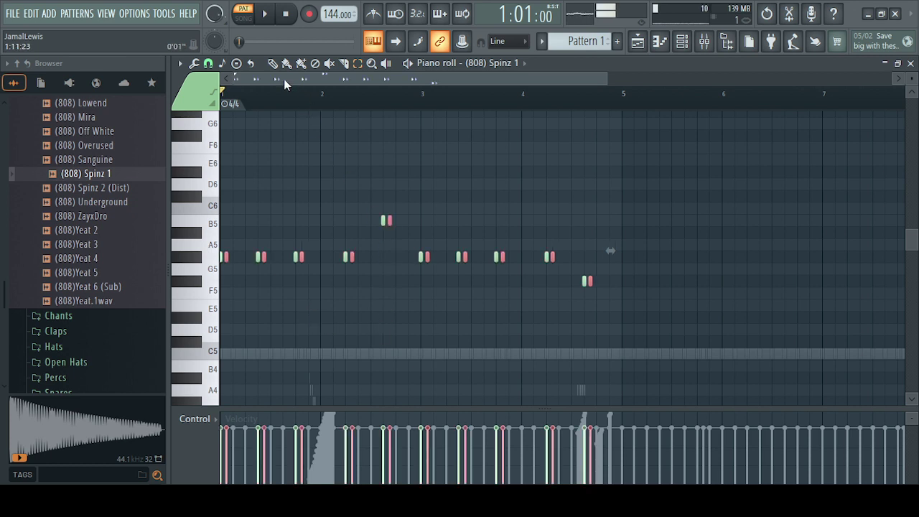
pyautogui.moveTo(390, 223); pyautogui.dragTo(787, 219)
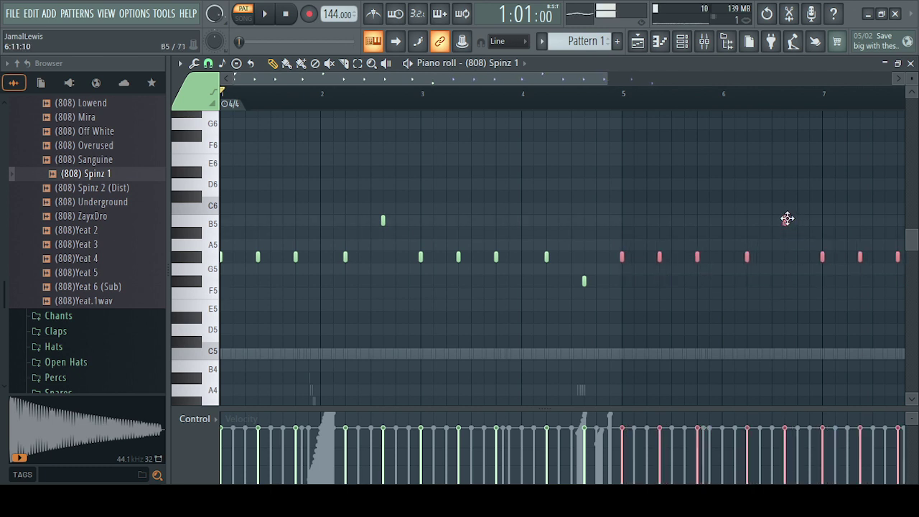
pyautogui.moveTo(606, 75); pyautogui.dragTo(732, 76)
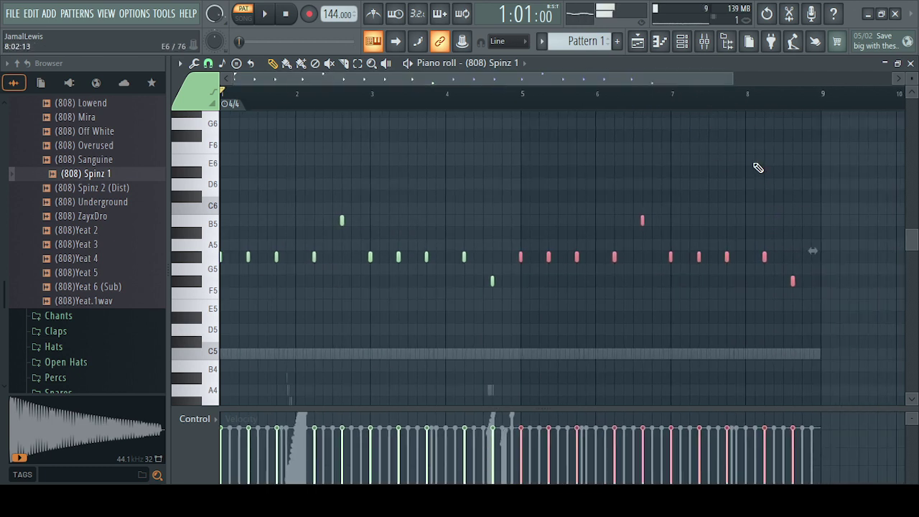
# - Apply legato to all (808) Spinz 1 notes so each extends to the start of the following note, and deselect them
pyautogui.moveTo(833, 155); pyautogui.dragTo(164, 352)
pyautogui.hotkey('ctrl', 'l')
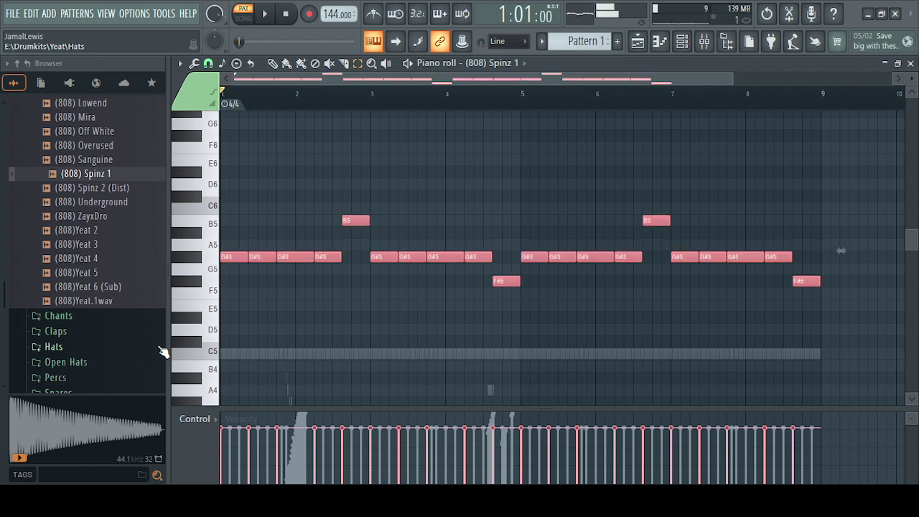
pyautogui.hotkey('ctrl', 'd')
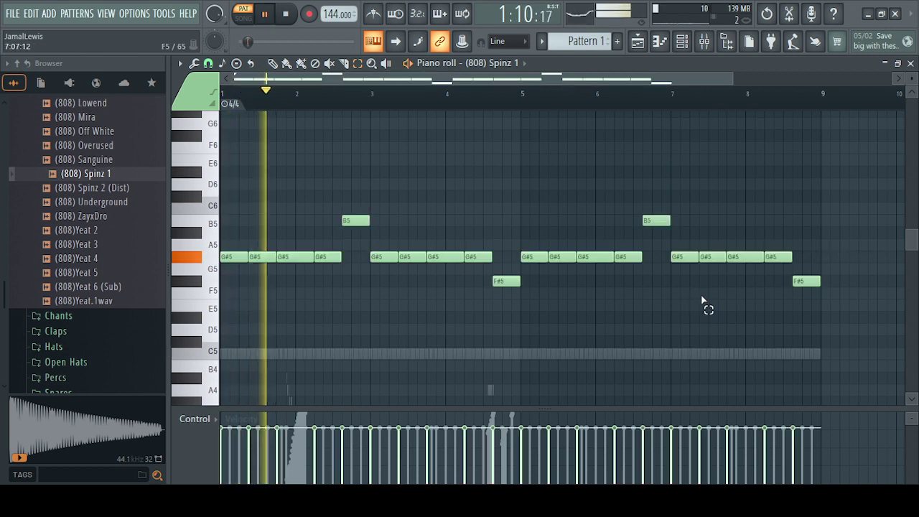
# - Load Fruity soft clipper on mixer Insert 1 with its post gain at 88%, and return to the channel rack
pyautogui.click(683, 43)
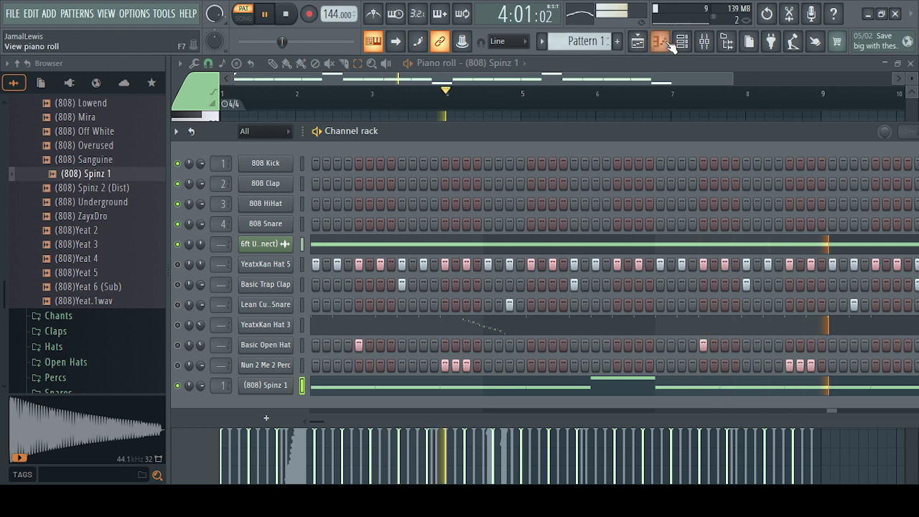
pyautogui.click(704, 41)
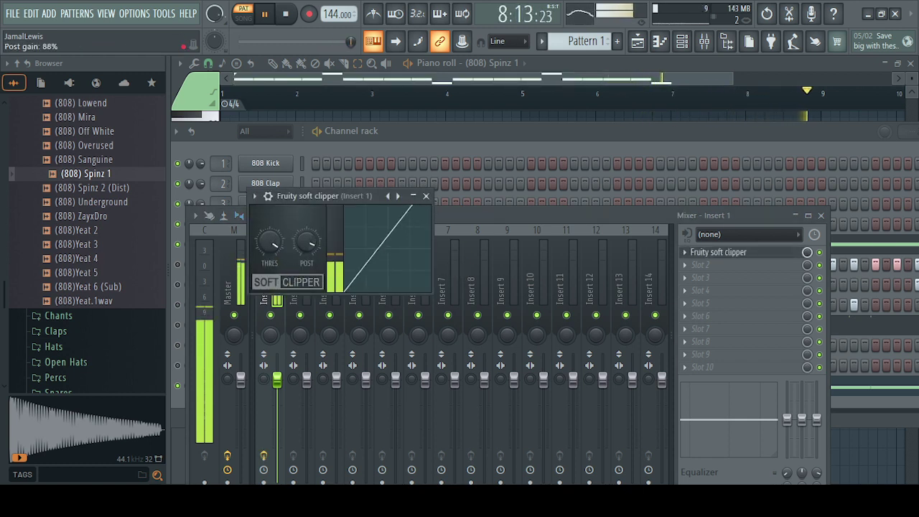
pyautogui.click(426, 196)
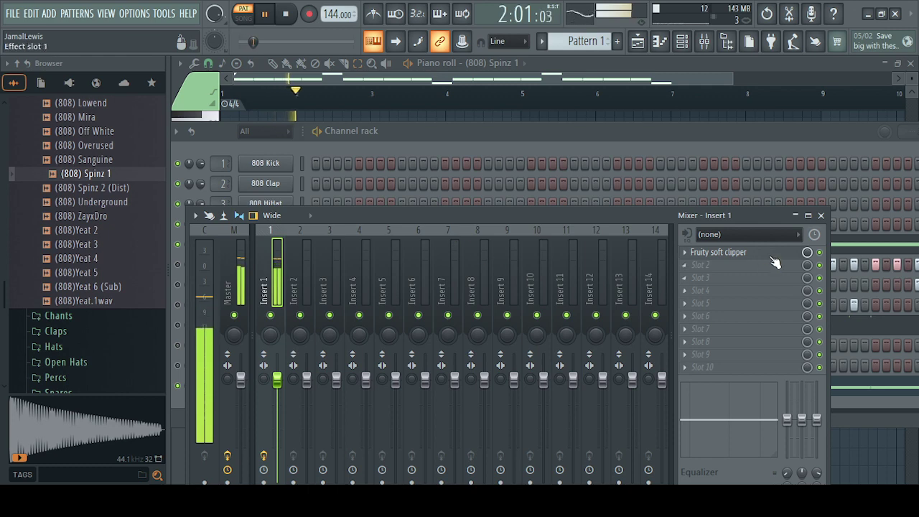
pyautogui.click(821, 215)
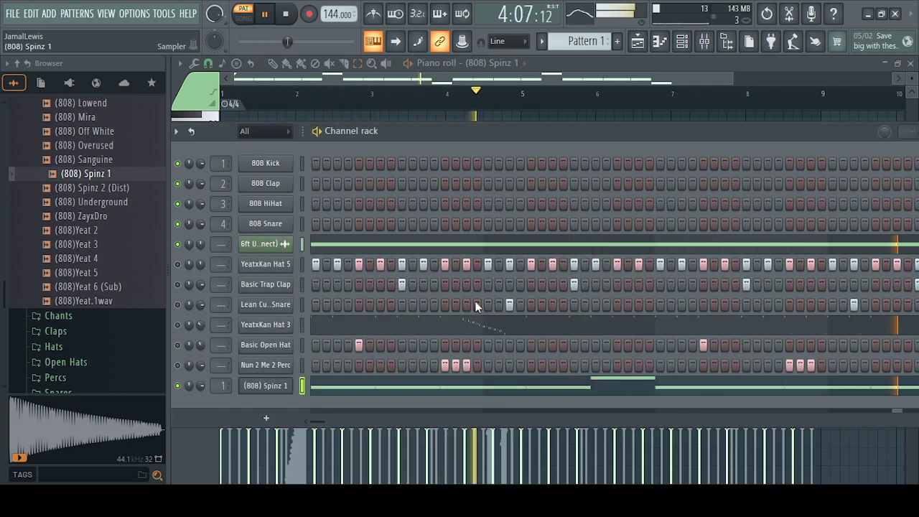
# - Stop playback and audition other 808 samples in the Yeat kit, including F1lithy, destroy and Just Da Spins
pyautogui.scroll(10, 90, 158)
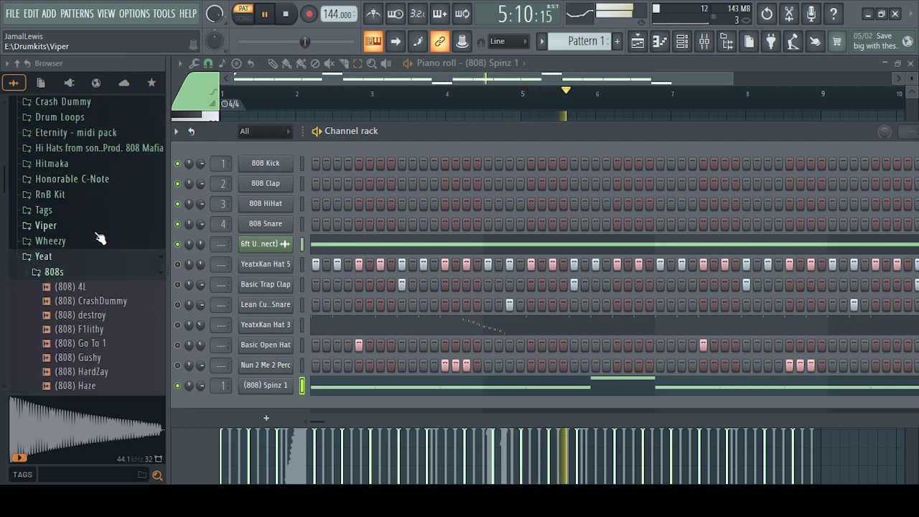
pyautogui.scroll(-10, 96, 222)
pyautogui.press('space')
pyautogui.click(92, 186)
pyautogui.click(92, 175)
pyautogui.click(92, 161)
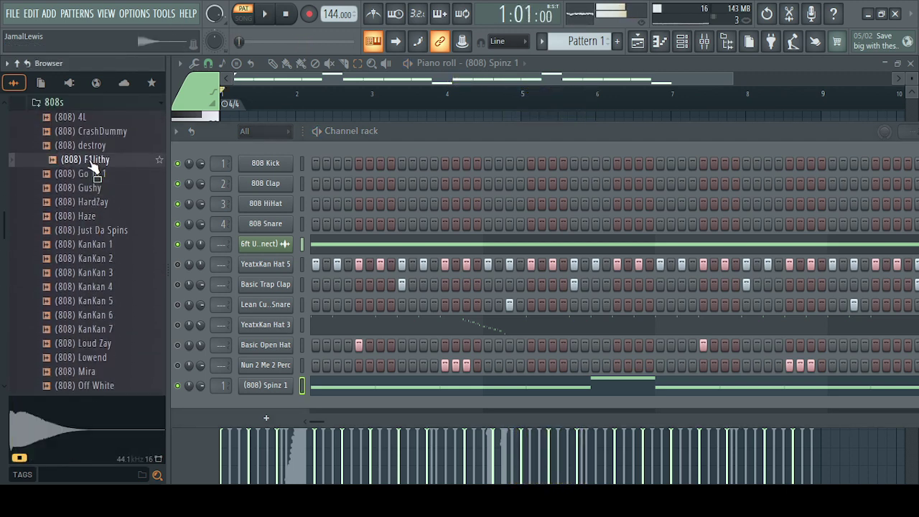
pyautogui.click(97, 146)
pyautogui.click(105, 231)
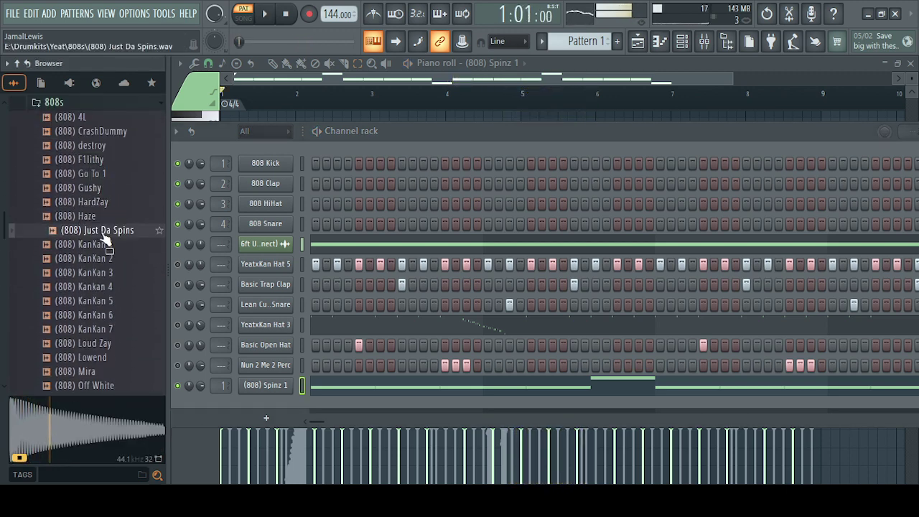
# - Collapse the Yeat kit's 808s folder and open the Kick folder of the Viper drum kit
pyautogui.scroll(4, 102, 242)
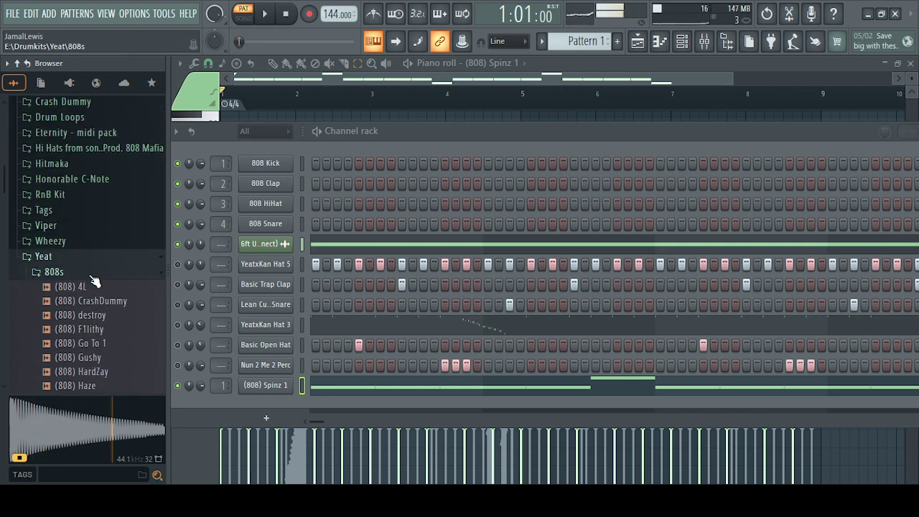
pyautogui.click(84, 270)
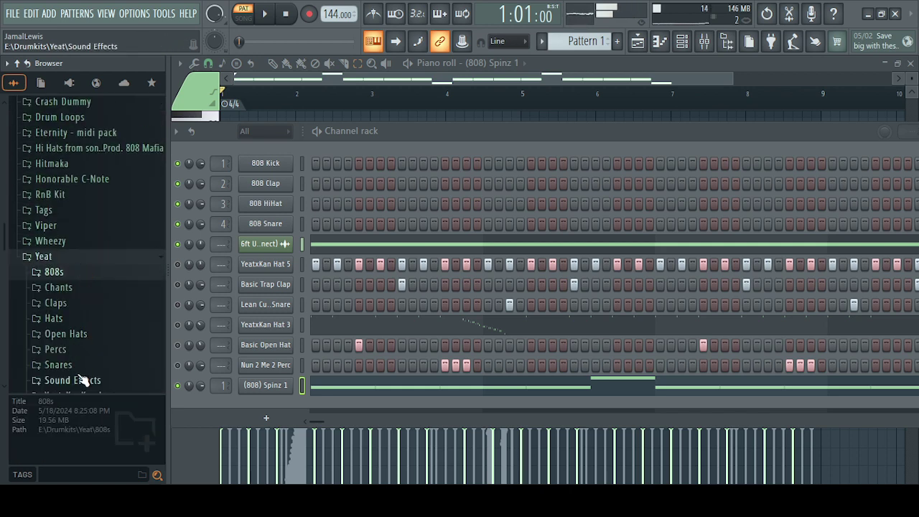
pyautogui.scroll(-2, 87, 340)
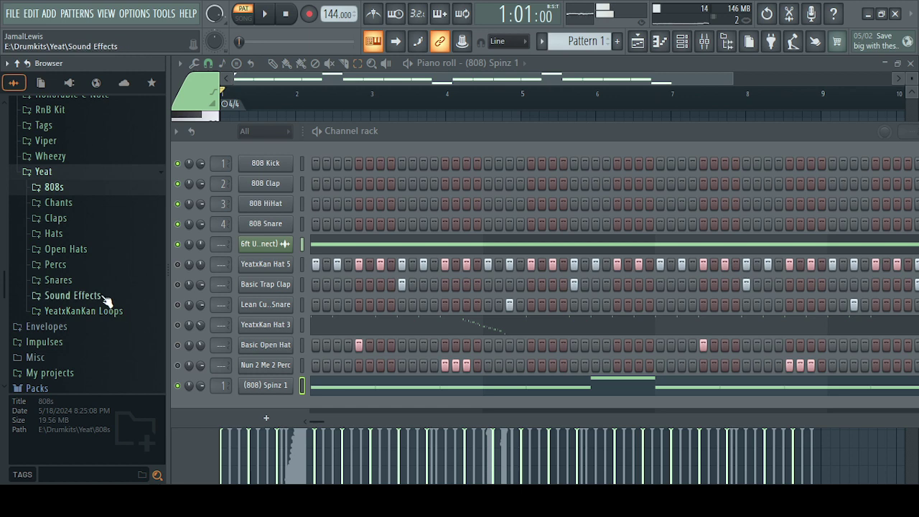
pyautogui.scroll(6, 93, 249)
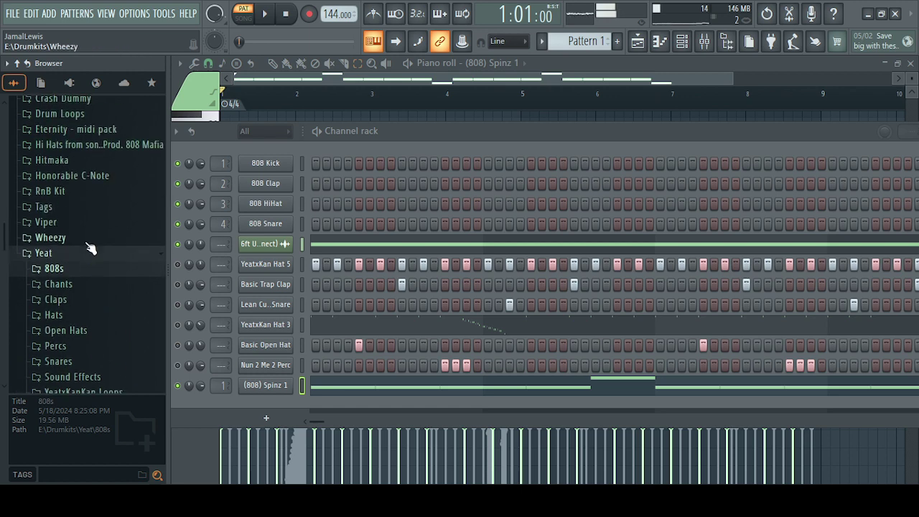
pyautogui.scroll(-2, 84, 201)
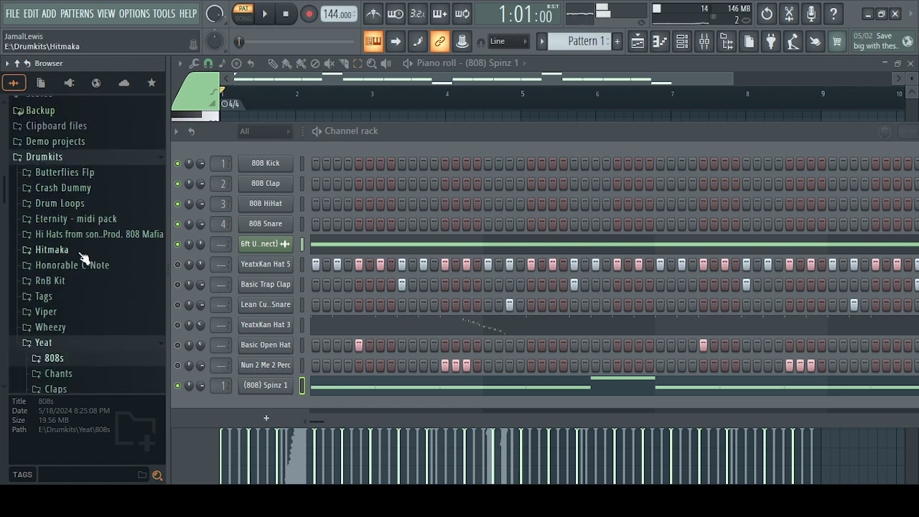
pyautogui.click(72, 313)
pyautogui.click(82, 291)
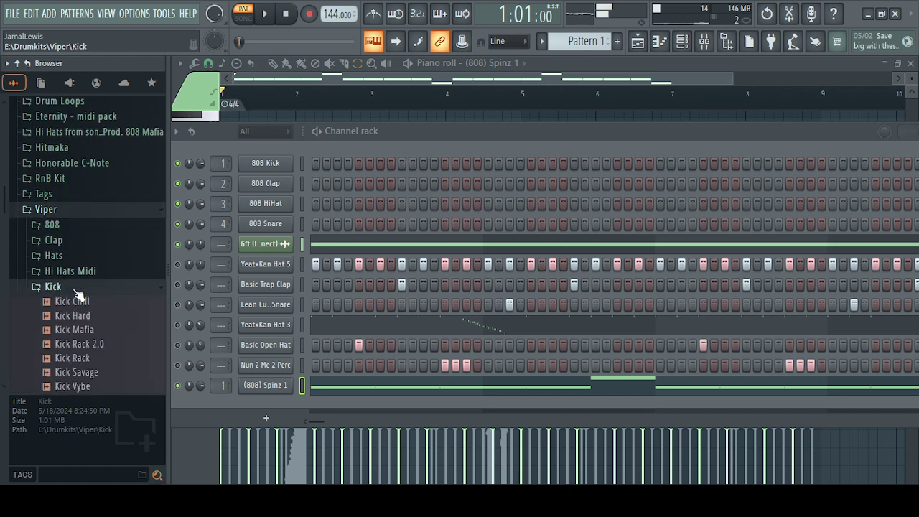
# - Audition the Viper kick samples from Kick Hard through Kick Vybe
pyautogui.click(88, 316)
pyautogui.click(102, 332)
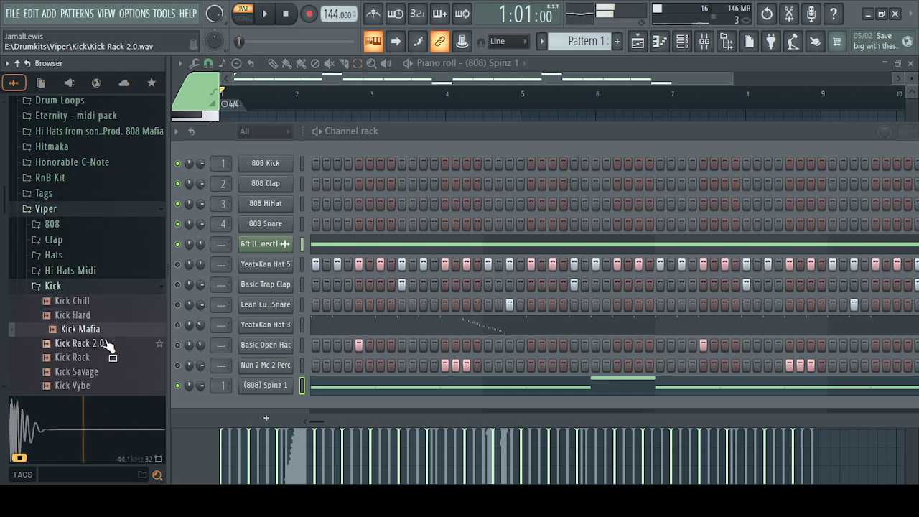
pyautogui.click(108, 346)
pyautogui.click(109, 359)
pyautogui.click(108, 372)
pyautogui.click(107, 386)
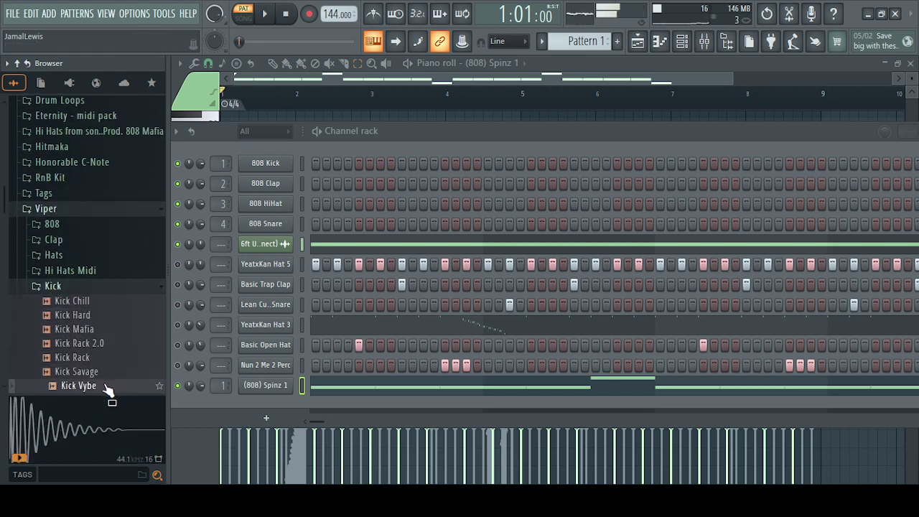
# - Add Kick Savage as a new channel below (808) Spinz 1 and paste the 808 notes into it
pyautogui.scroll(-2, 101, 330)
pyautogui.click(91, 290)
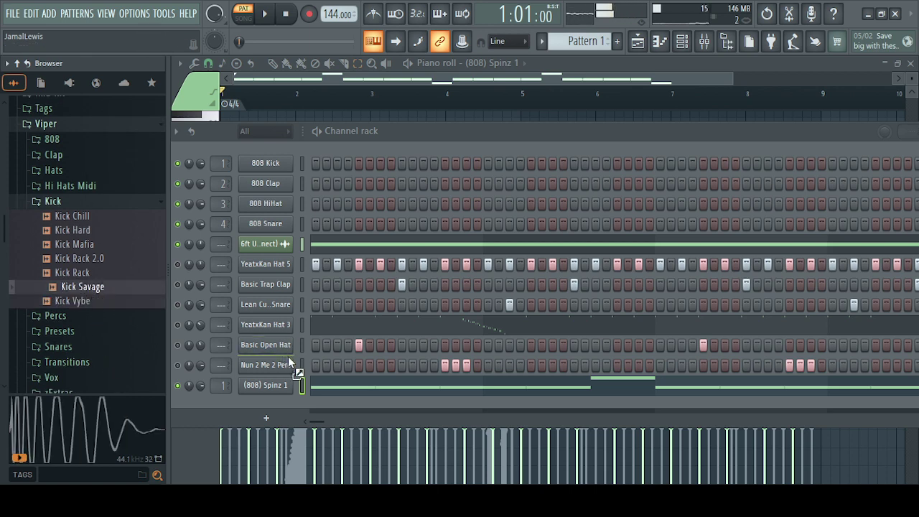
pyautogui.moveTo(269, 400); pyautogui.dragTo(269, 399)
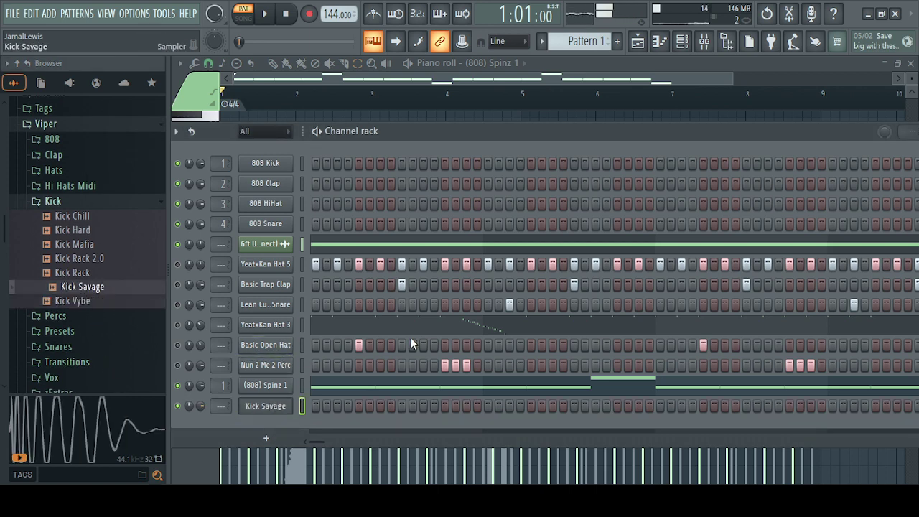
pyautogui.hotkey('ctrl', 'v')
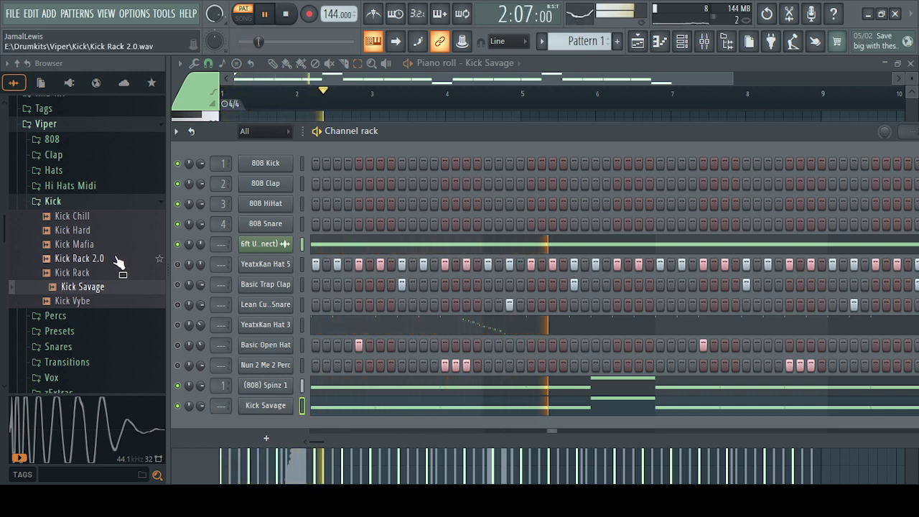
# - Audition Kick Chill and Kick Hard, and replace the Kick Savage sample in its channel with Kick Chill
pyautogui.press('space')
pyautogui.click(78, 216)
pyautogui.click(85, 231)
pyautogui.moveTo(91, 222); pyautogui.dragTo(306, 438)
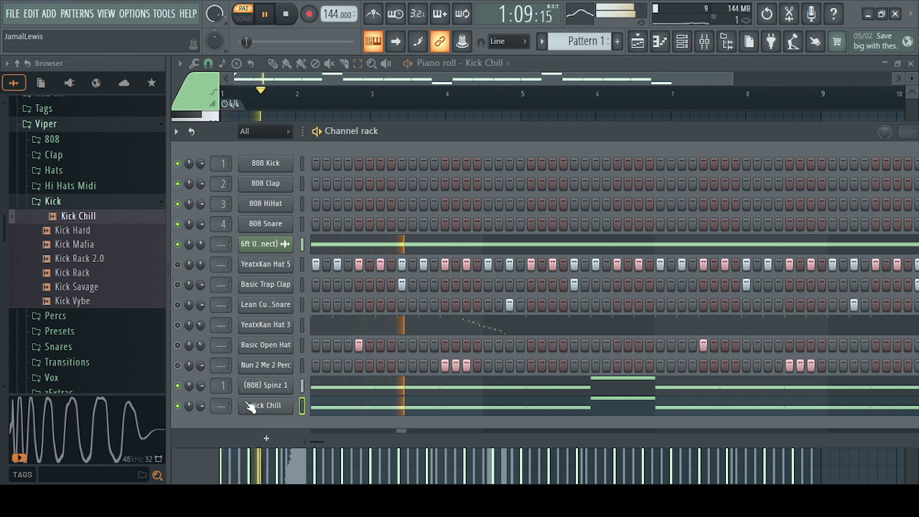
# - Replace the Kick Chill sample in its channel with Kick Mafia, and unmute the muted hat, clap, snare and percussion channels
pyautogui.press('space')
pyautogui.click(96, 248)
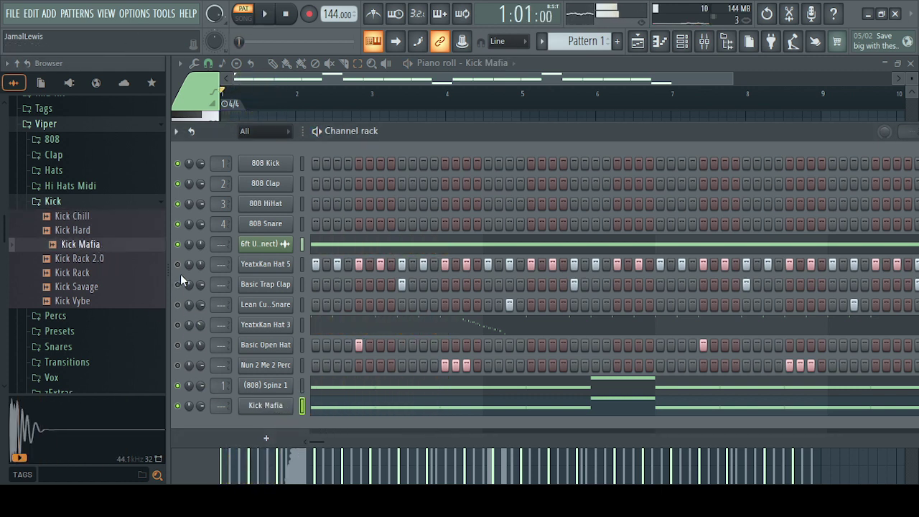
pyautogui.click(178, 346)
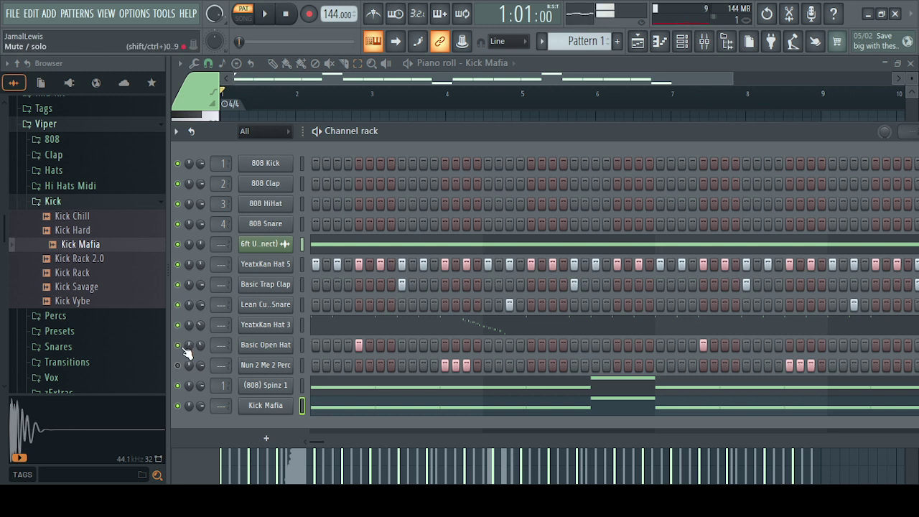
# - Lower the Nun 2 Me 2 Perc channel's volume and collapse the Kick, Viper and Yeat folders in the browser
pyautogui.click(108, 204)
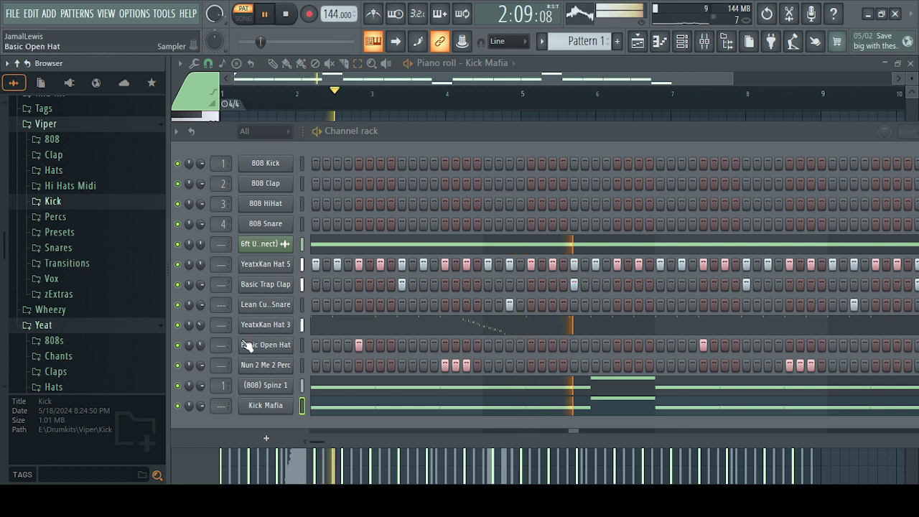
pyautogui.moveTo(201, 366); pyautogui.dragTo(201, 382)
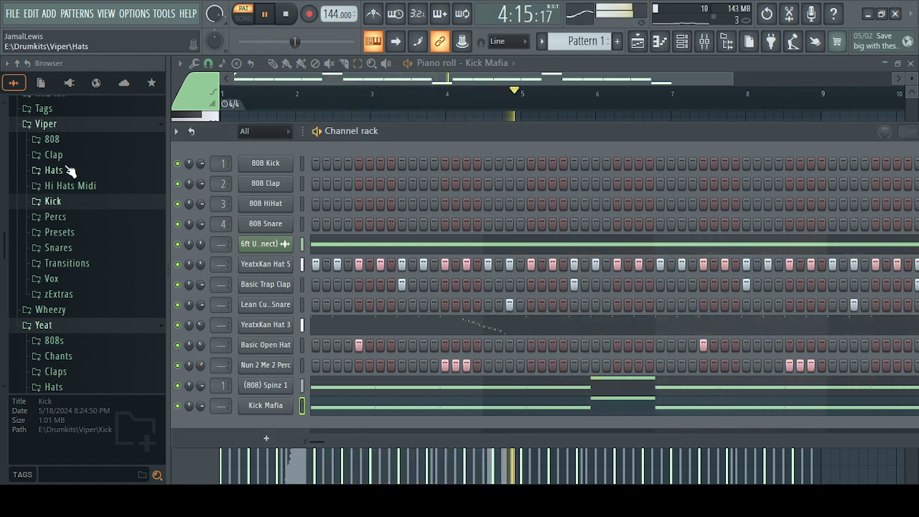
pyautogui.click(78, 125)
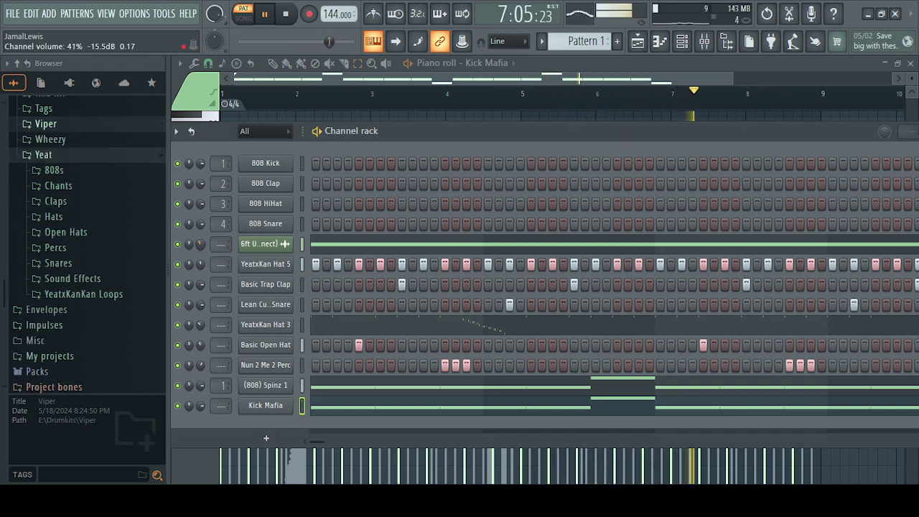
pyautogui.click(91, 156)
pyautogui.scroll(5, 92, 180)
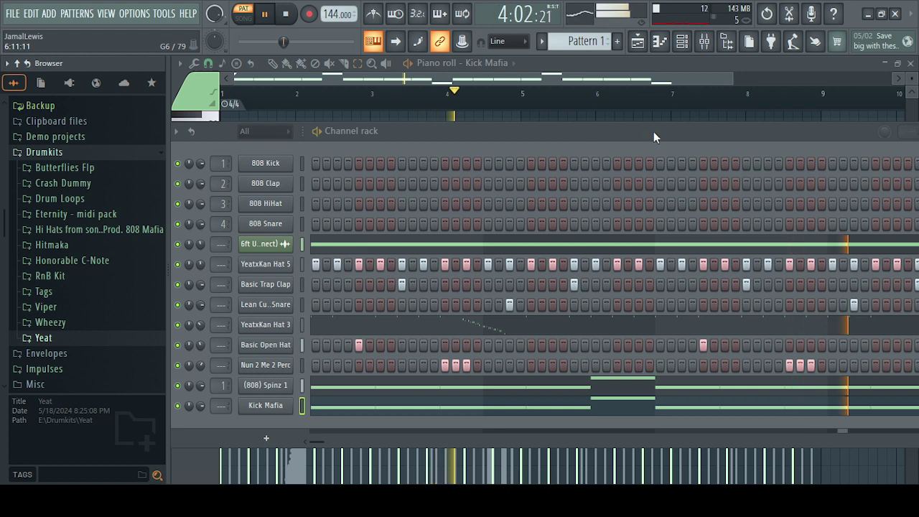
# - Open the playlist in song mode and slice the 6ft Under audio clip on Track 1 at bar 33
pyautogui.moveTo(654, 131); pyautogui.dragTo(622, 109)
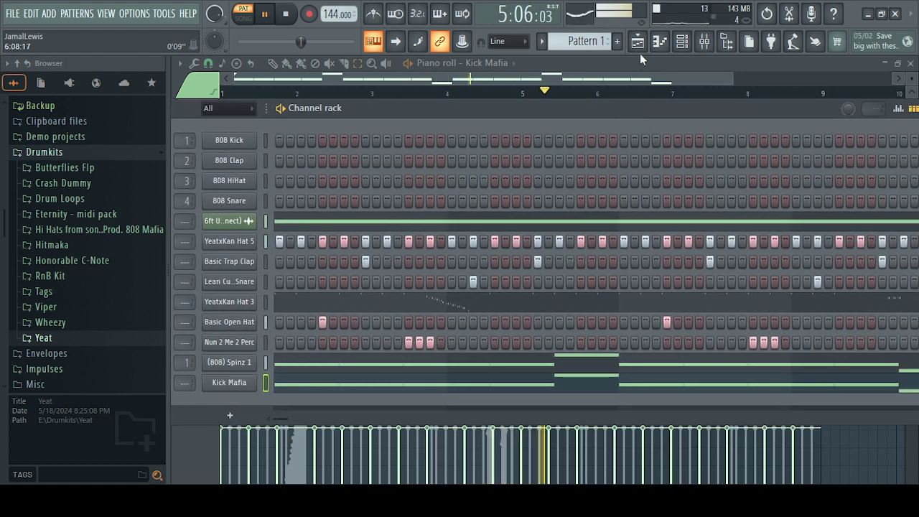
pyautogui.click(638, 42)
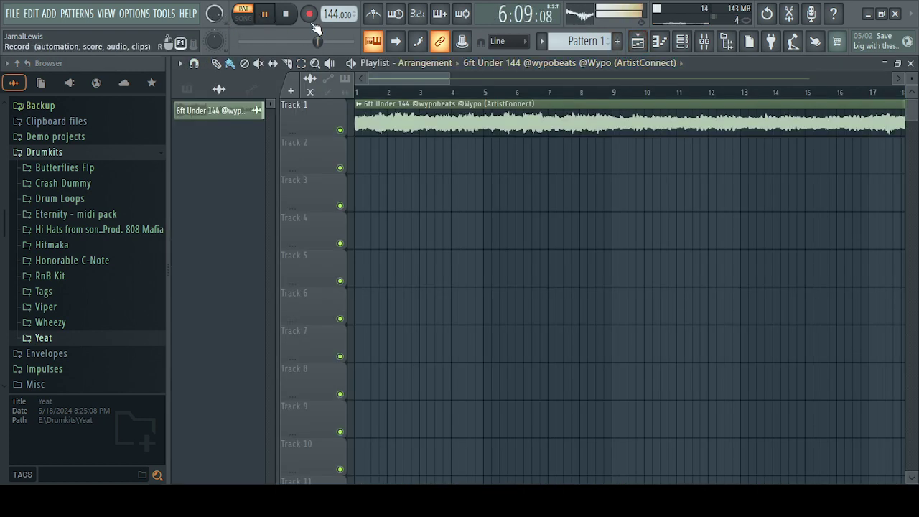
pyautogui.press('space')
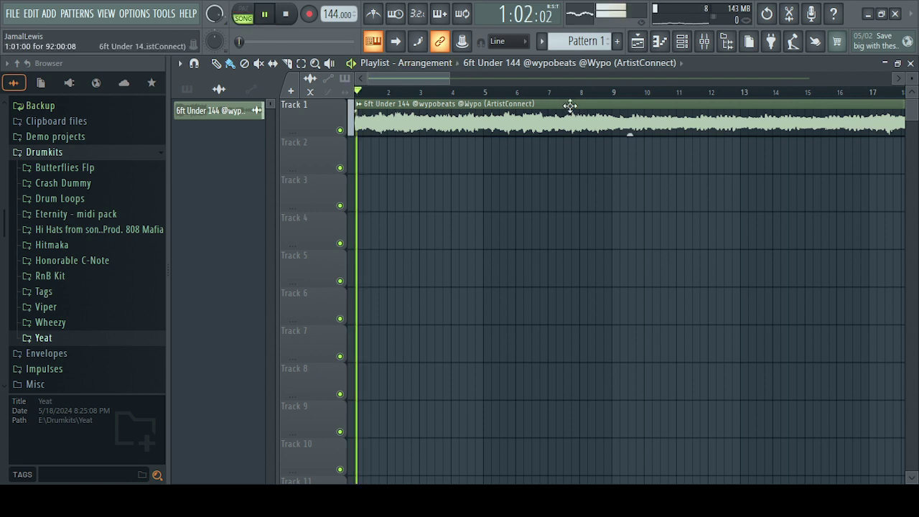
pyautogui.moveTo(450, 76); pyautogui.dragTo(665, 75)
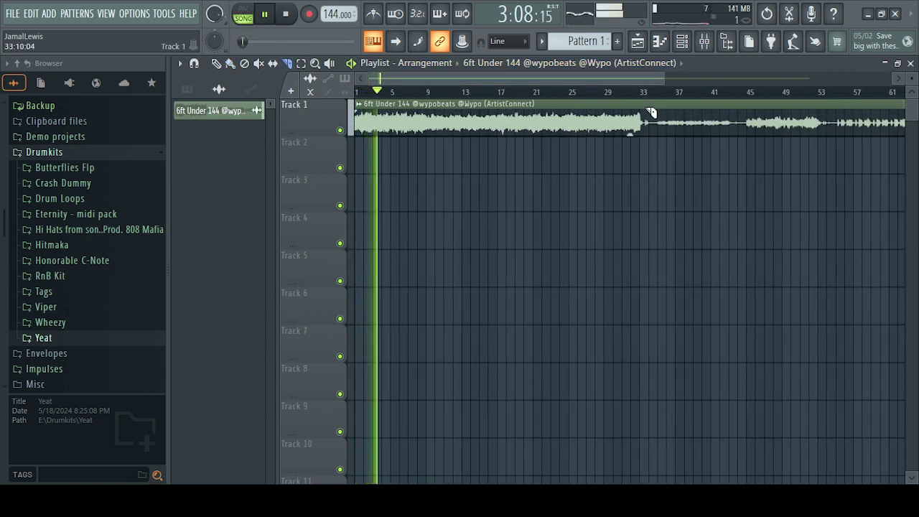
pyautogui.moveTo(642, 113); pyautogui.dragTo(649, 154)
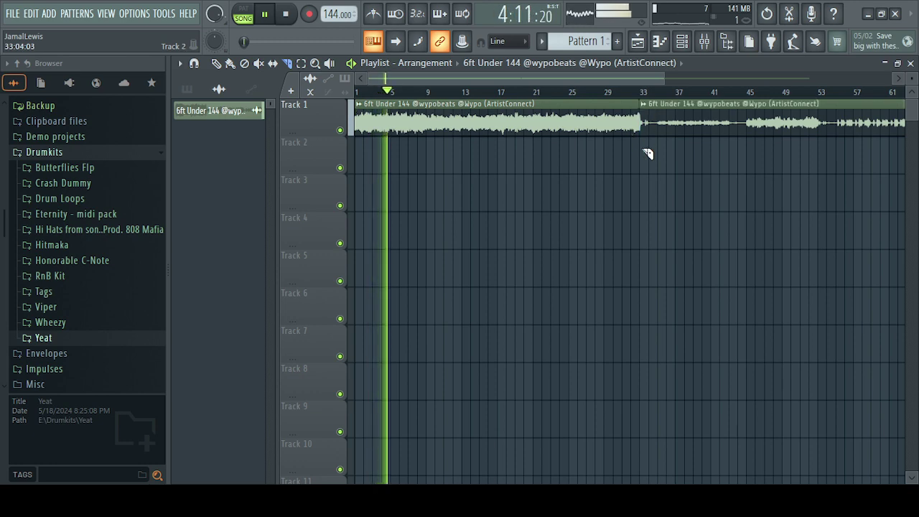
# - Move the leftover part of the 6ft Under clip after bar 33 to the start of Track 15
pyautogui.moveTo(665, 77); pyautogui.dragTo(594, 82)
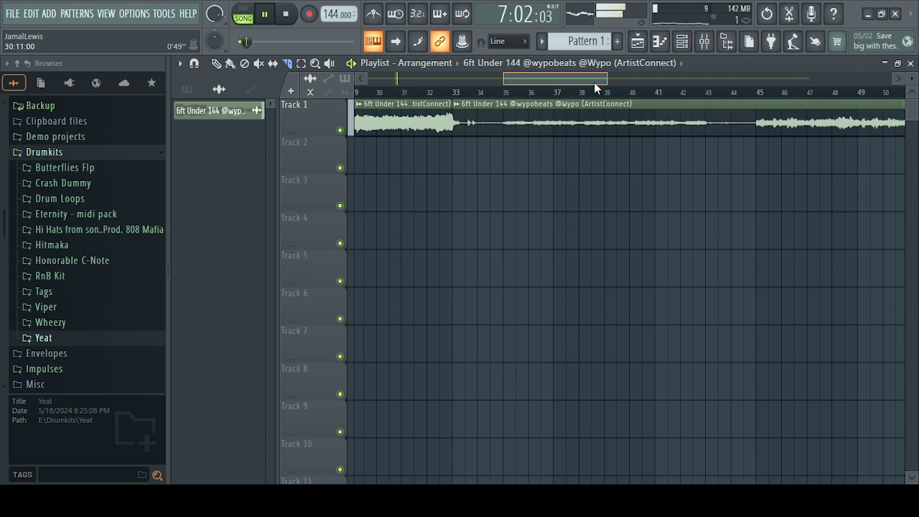
pyautogui.moveTo(609, 79); pyautogui.dragTo(911, 77)
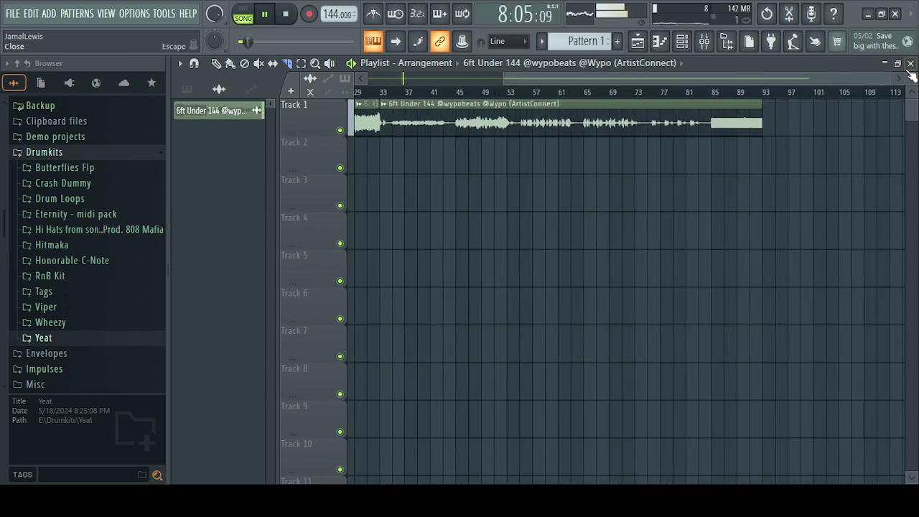
pyautogui.moveTo(754, 79); pyautogui.dragTo(583, 94)
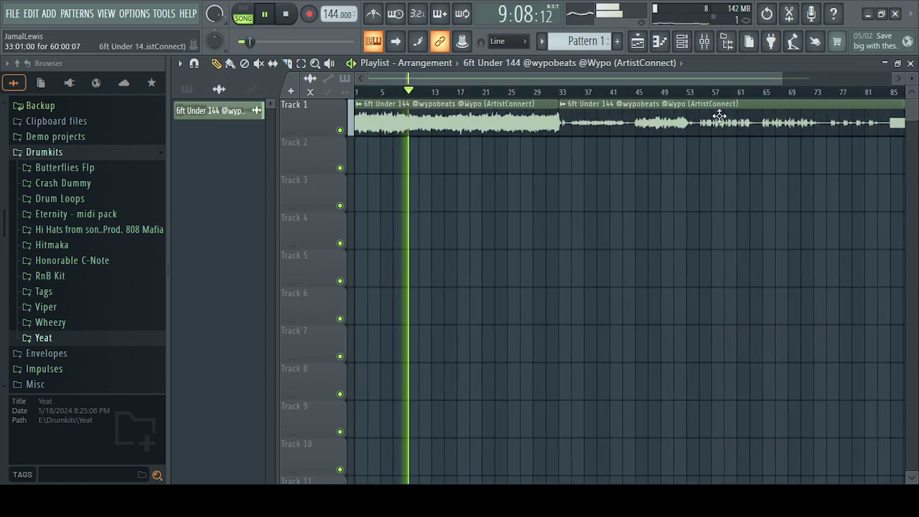
pyautogui.moveTo(725, 119); pyautogui.dragTo(437, 457)
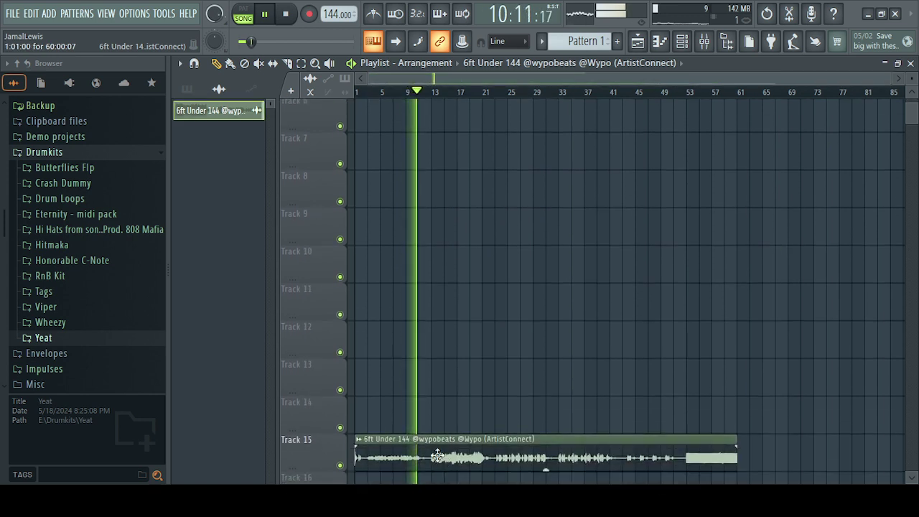
pyautogui.moveTo(341, 478); pyautogui.dragTo(345, 472)
# - Place two more copies of the trimmed 6ft Under clip on Track 1, starting at bars 33 and 65
pyautogui.scroll(10, 653, 329)
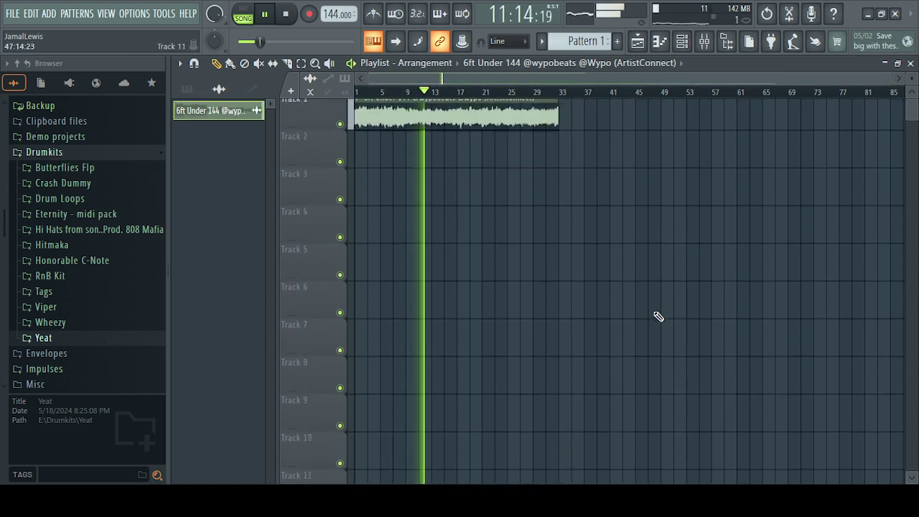
pyautogui.click(564, 121)
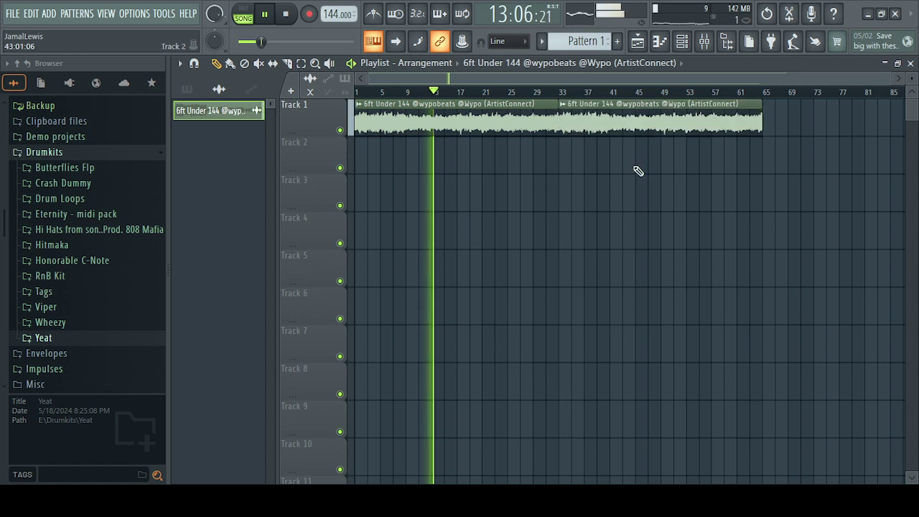
pyautogui.click(766, 120)
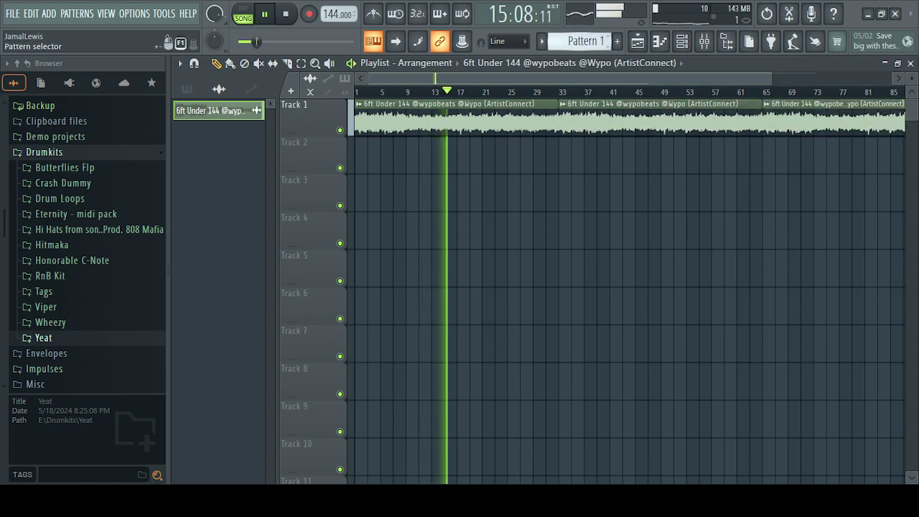
# - Place Pattern 1 on Track 2 of the playlist and position it to start at bar 9
pyautogui.scroll(-1, 588, 42)
pyautogui.scroll(1, 587, 42)
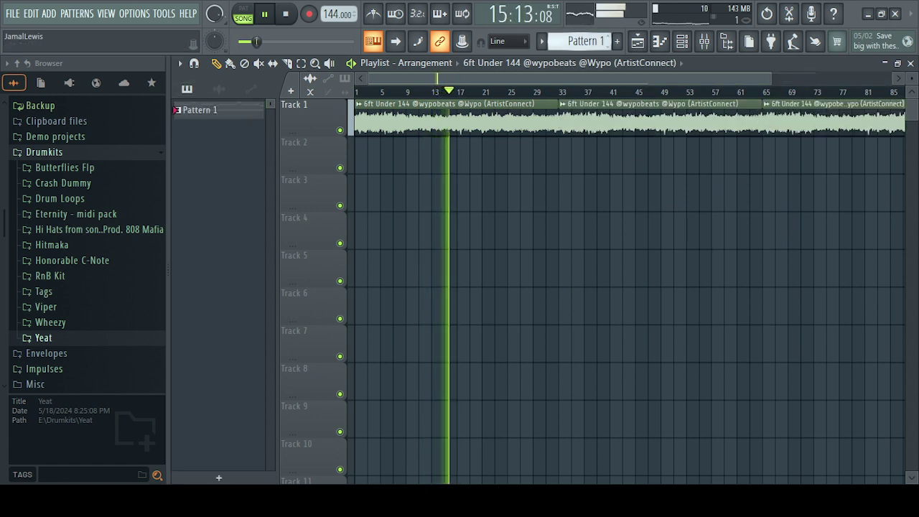
pyautogui.click(564, 157)
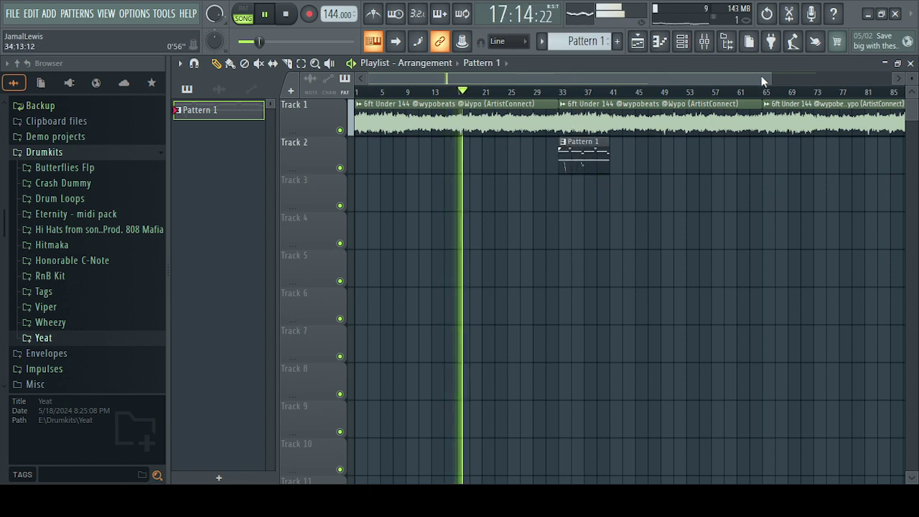
pyautogui.moveTo(763, 77); pyautogui.dragTo(538, 78)
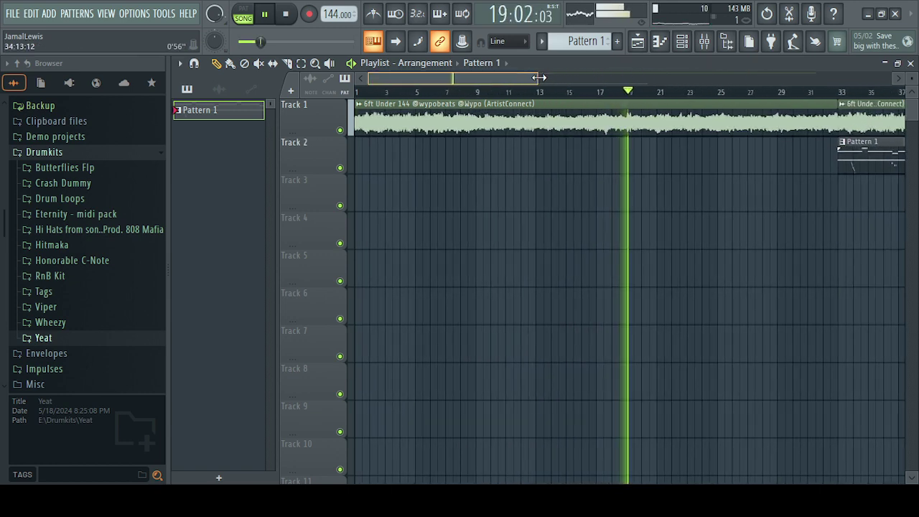
pyautogui.press('space')
pyautogui.moveTo(878, 151); pyautogui.dragTo(641, 150)
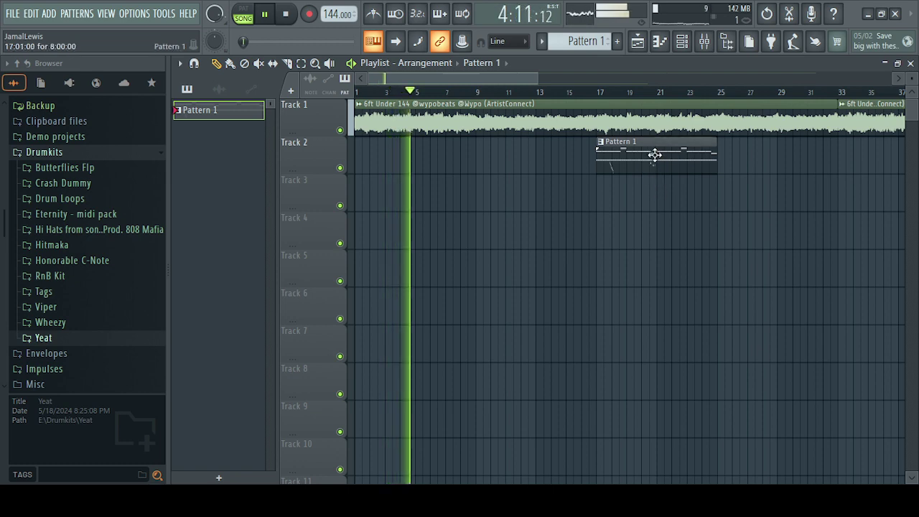
pyautogui.moveTo(655, 155); pyautogui.dragTo(534, 154)
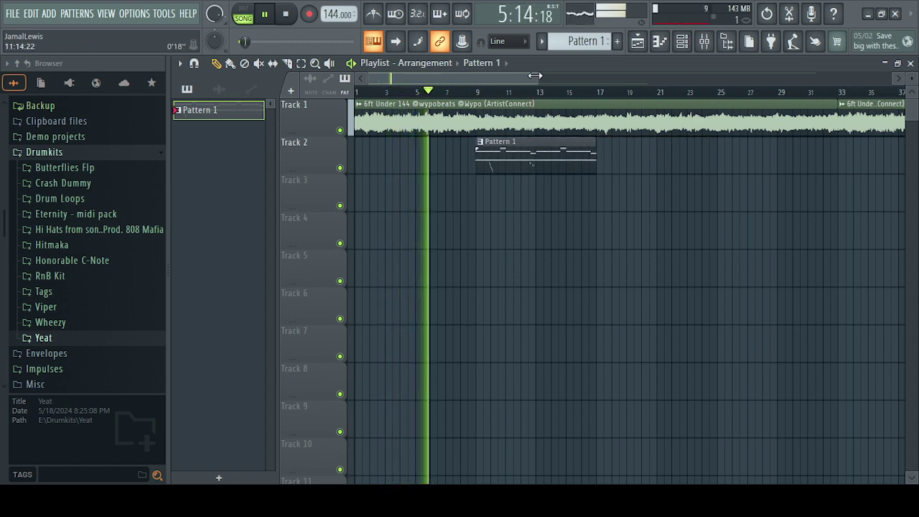
pyautogui.moveTo(535, 75); pyautogui.dragTo(446, 76)
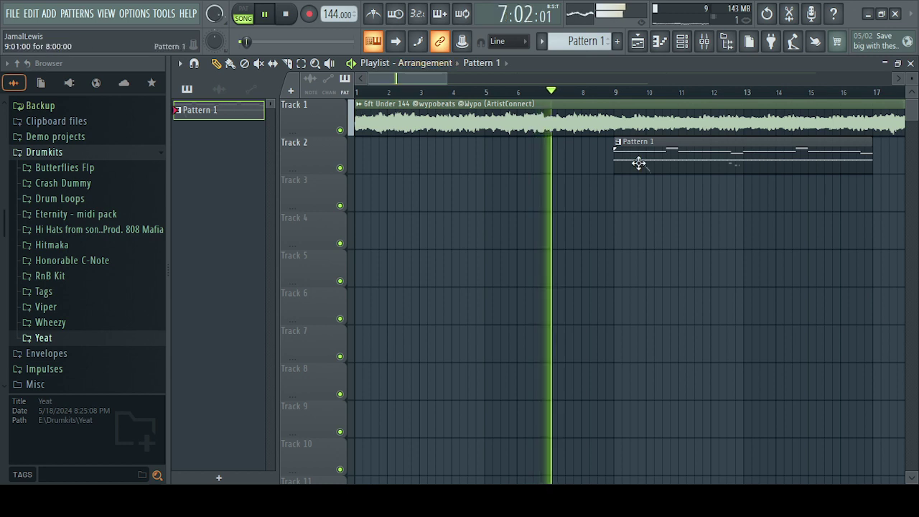
# - Split Pattern 1 by channel and delete the resulting 6ft Under pattern clip from the playlist
pyautogui.press('space')
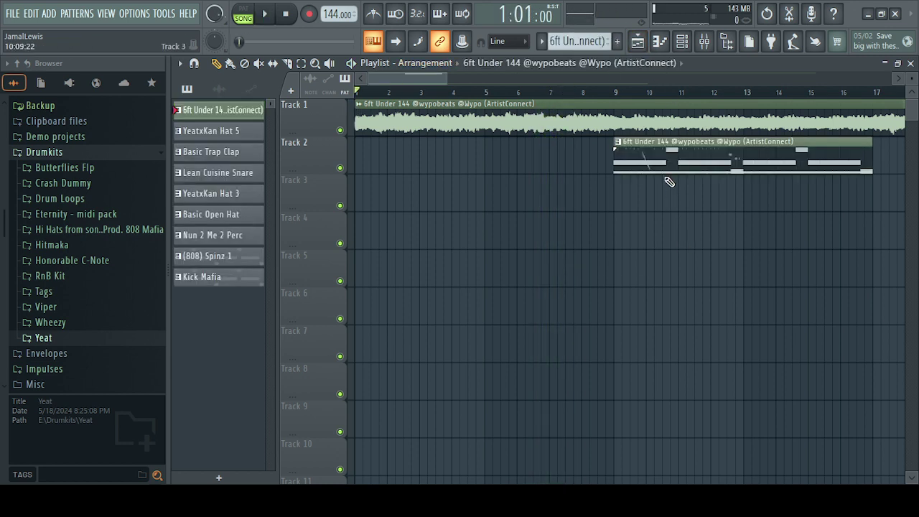
pyautogui.moveTo(667, 163); pyautogui.dragTo(666, 206)
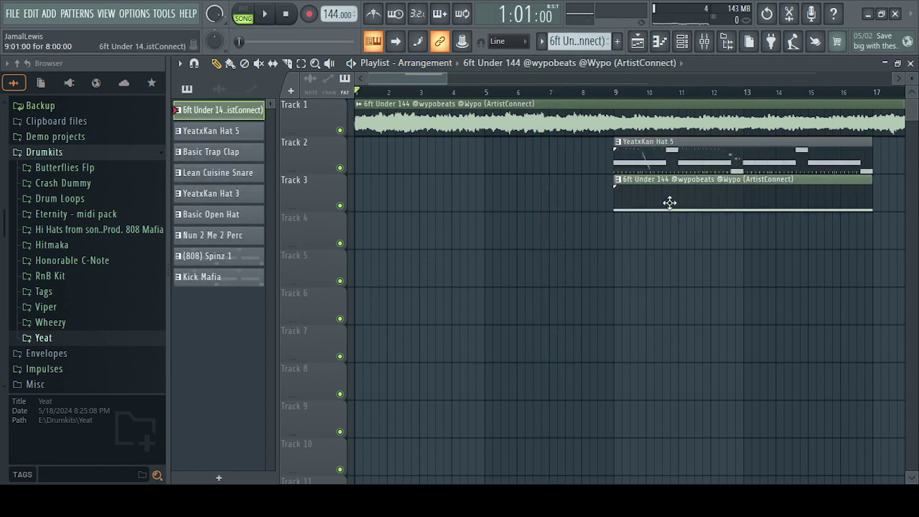
pyautogui.rightClick(669, 203)
# - Spread the stacked pattern clips over Tracks 3 to 9, from YeatxKan Hat 5 to (808) Spinz 1, leaving Kick Mafia on Track 2
pyautogui.moveTo(656, 167); pyautogui.dragTo(665, 275)
pyautogui.moveTo(664, 223); pyautogui.dragTo(659, 325)
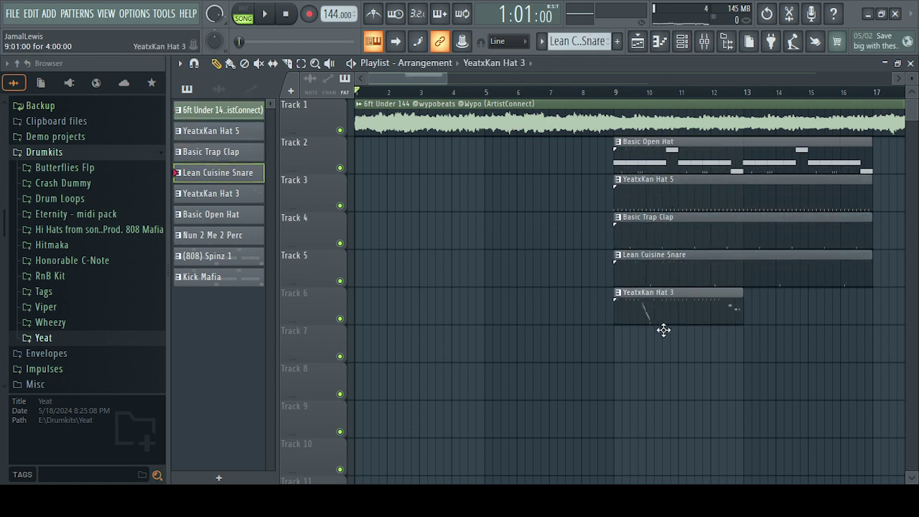
pyautogui.moveTo(653, 237); pyautogui.dragTo(652, 357)
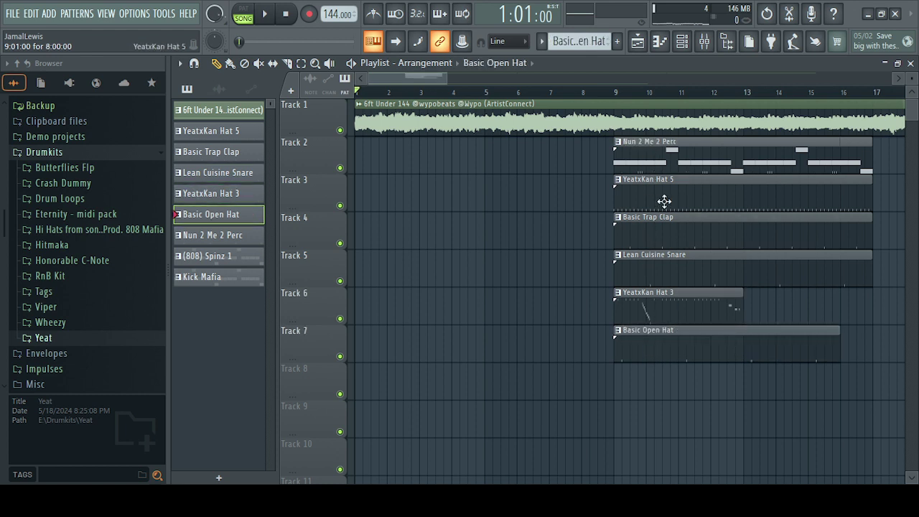
pyautogui.moveTo(656, 161); pyautogui.dragTo(659, 382)
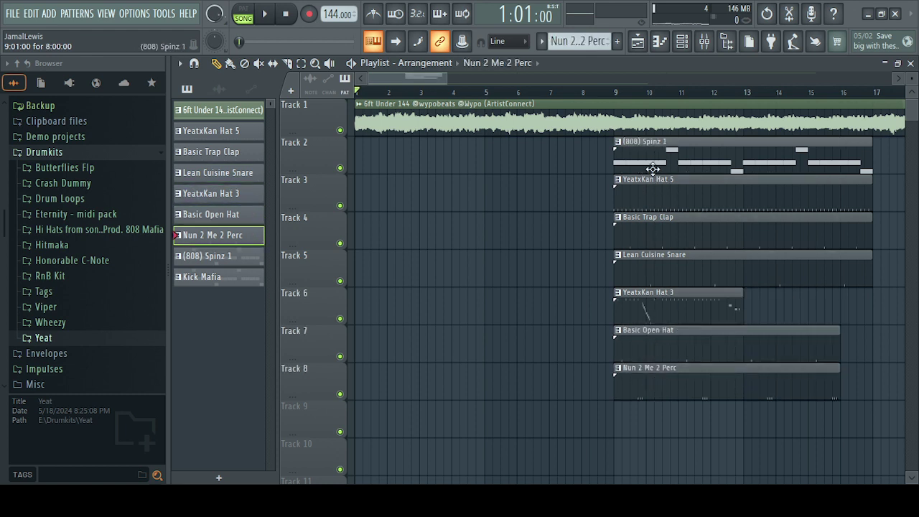
pyautogui.moveTo(653, 169); pyautogui.dragTo(652, 431)
pyautogui.moveTo(669, 169)
pyautogui.mouseDown()
pyautogui.moveTo(676, 335)
pyautogui.moveTo(671, 163)
pyautogui.mouseUp()
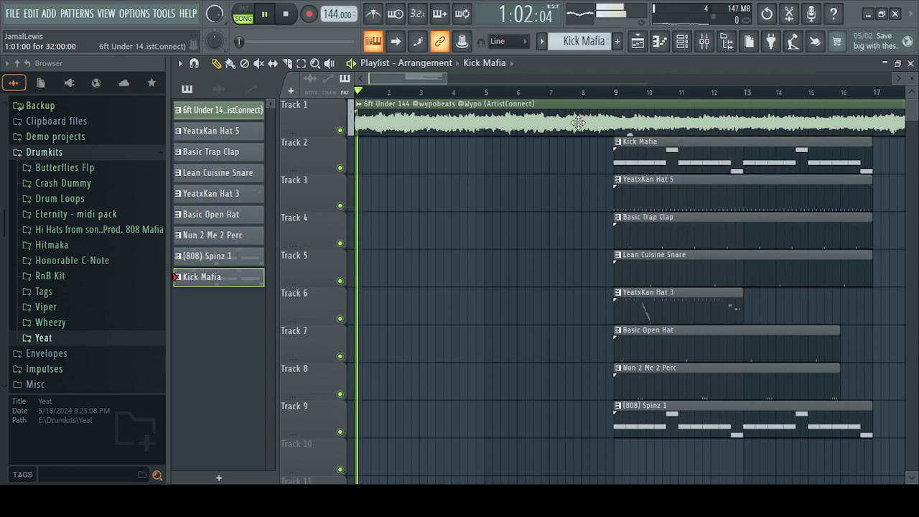
# - Select all pattern clips on Tracks 2 to 9 and duplicate them three times along the timeline
pyautogui.scroll(-2, 415, 79)
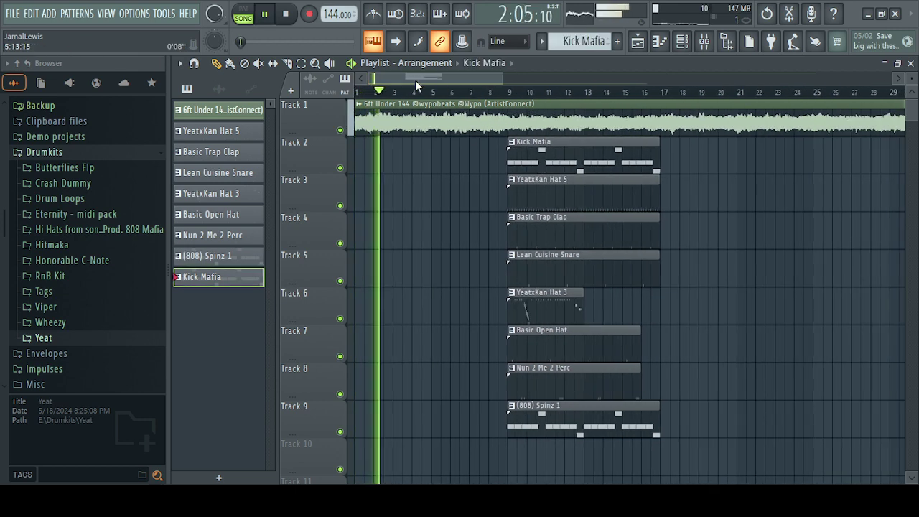
pyautogui.moveTo(508, 137); pyautogui.dragTo(596, 435)
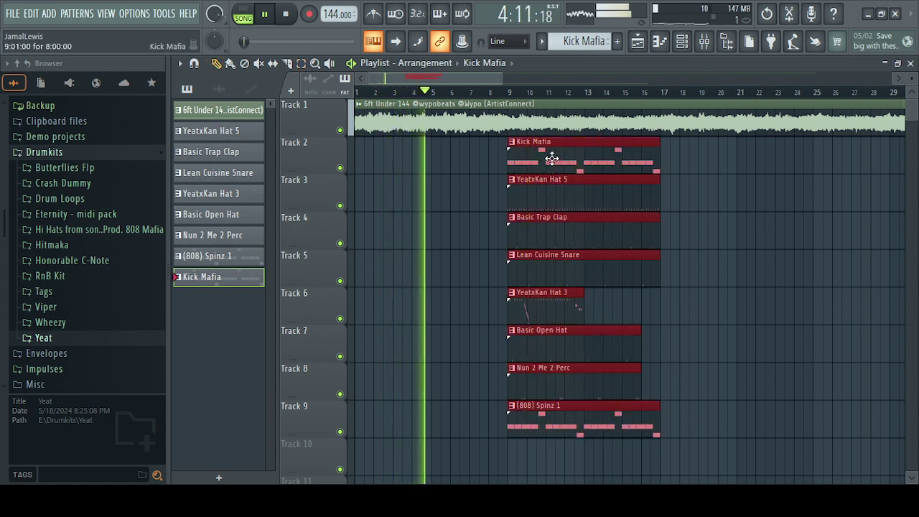
pyautogui.hotkey('ctrl', 'b')
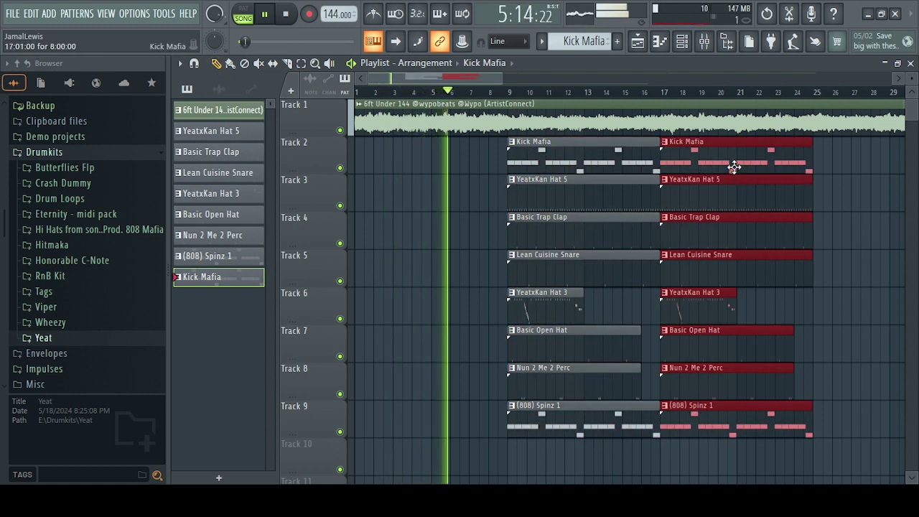
pyautogui.hotkey('ctrl', 'b')
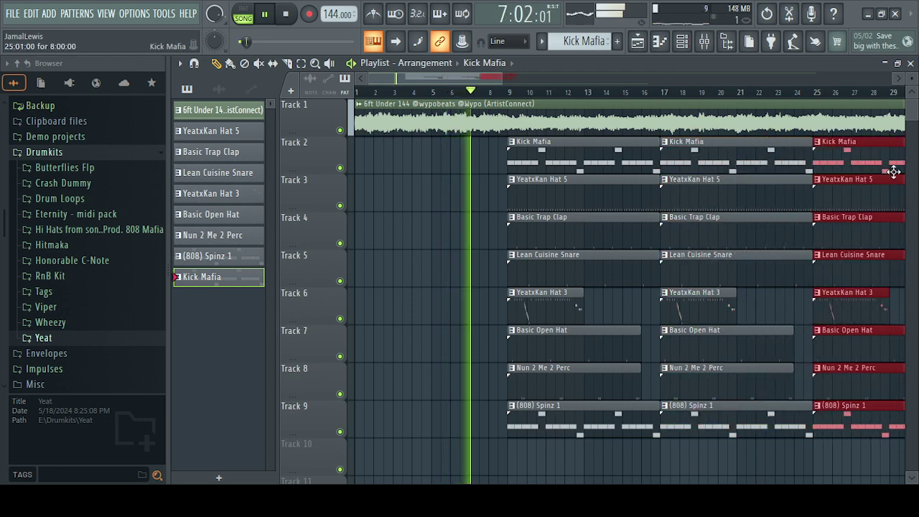
pyautogui.hotkey('ctrl', 'b')
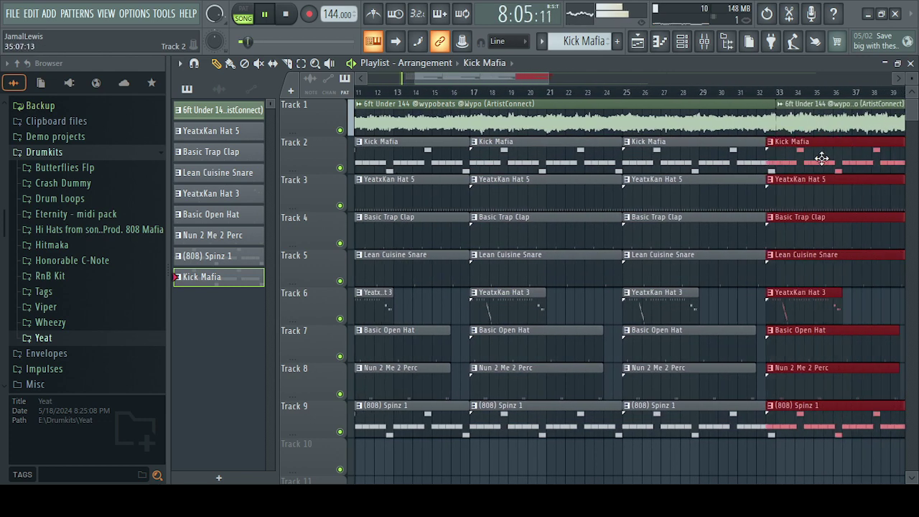
# - Shift the selected pattern clips on Tracks 2 to 9 so the last copies start at bar 33
pyautogui.moveTo(822, 158); pyautogui.dragTo(837, 159)
pyautogui.moveTo(532, 79); pyautogui.dragTo(518, 94)
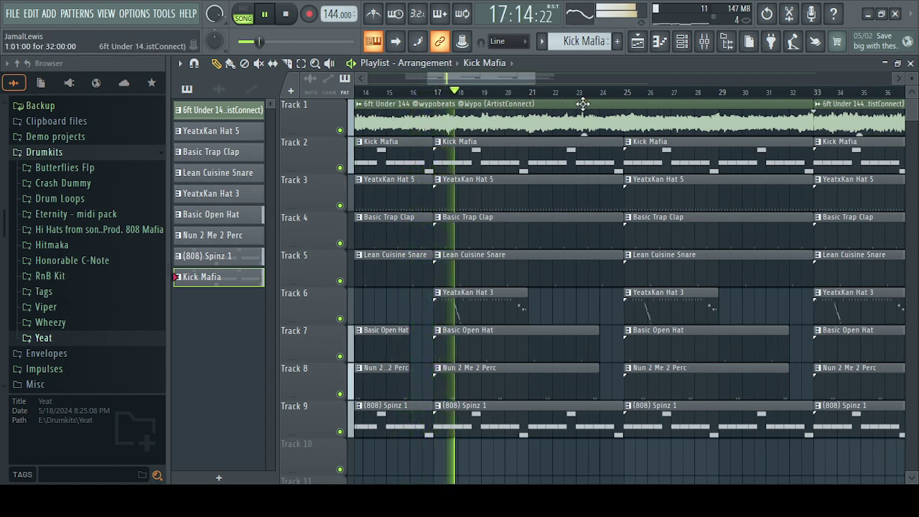
pyautogui.moveTo(523, 83); pyautogui.dragTo(535, 85)
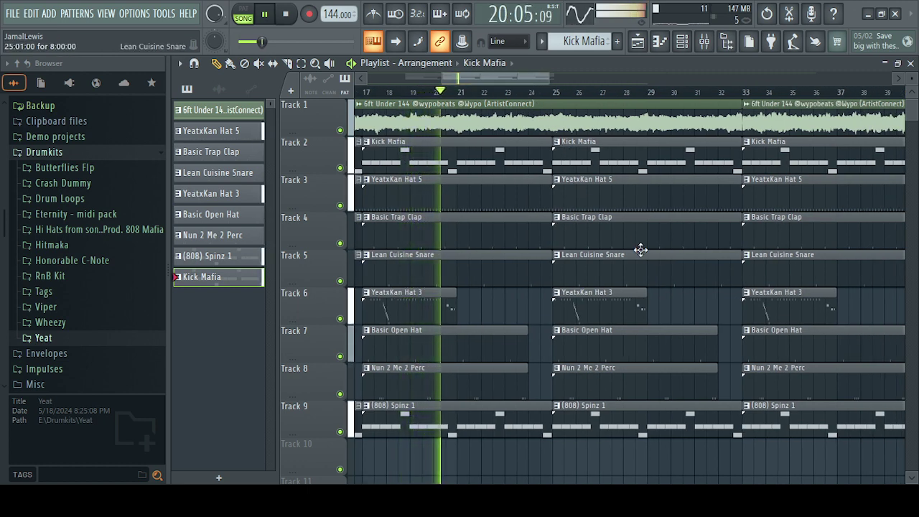
# - Delete the Kick Mafia, Nun 2 Me 2 Perc, Basic Open Hat and YeatxKan Hat 3 clips that start at bar 25
pyautogui.rightClick(616, 171)
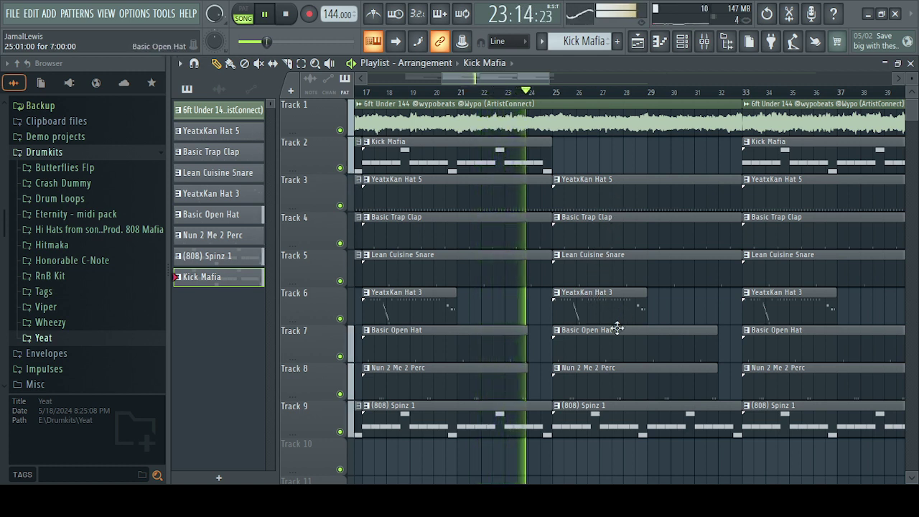
pyautogui.rightClick(638, 384)
pyautogui.rightClick(644, 351)
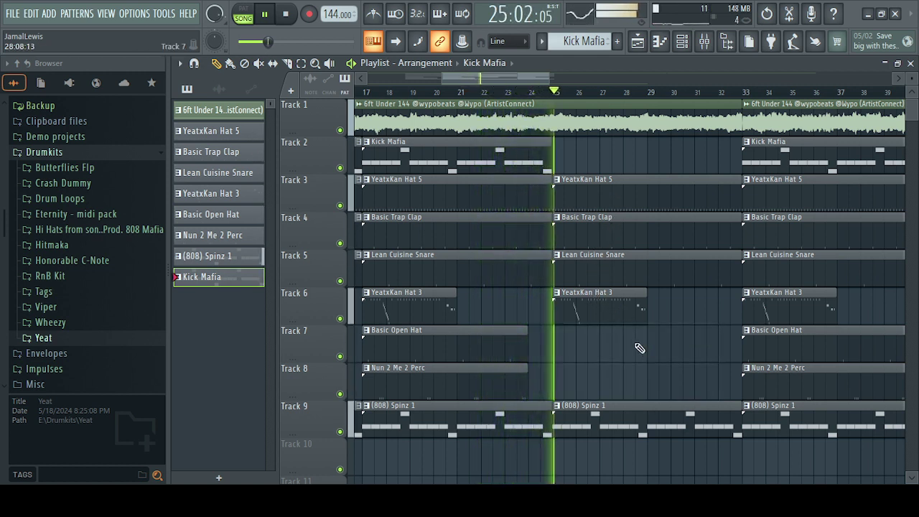
pyautogui.rightClick(624, 310)
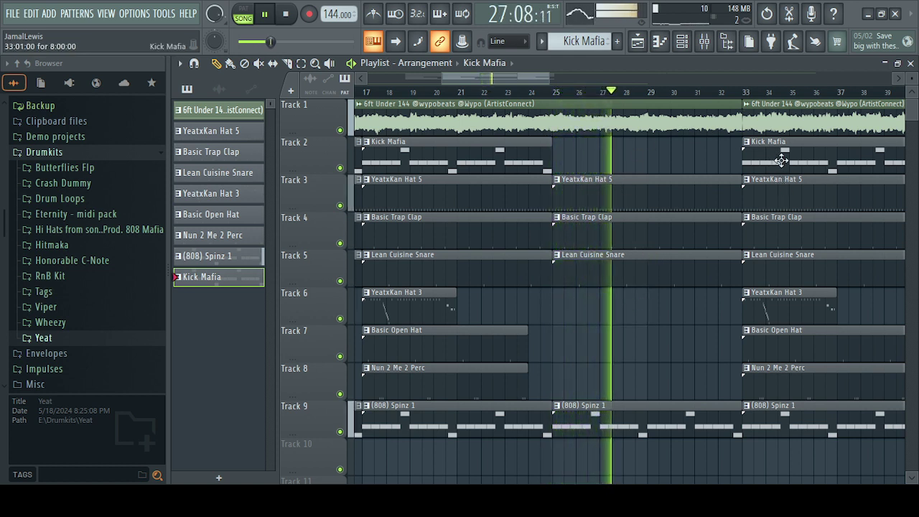
# - Delete the Basic Open Hat and Nun 2 Me 2 Perc clips at bar 33 and add another YeatxKan Hat 3 clip at bar 37
pyautogui.moveTo(493, 71); pyautogui.dragTo(535, 80)
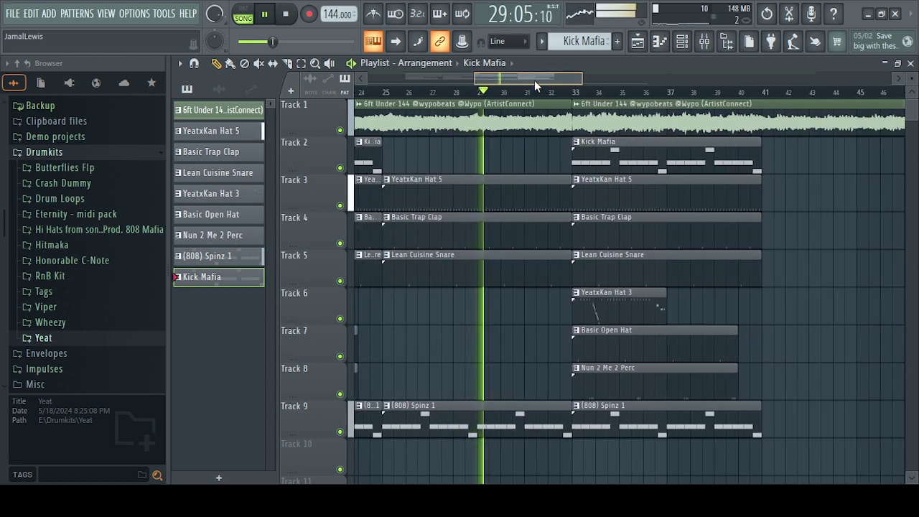
pyautogui.rightClick(621, 350)
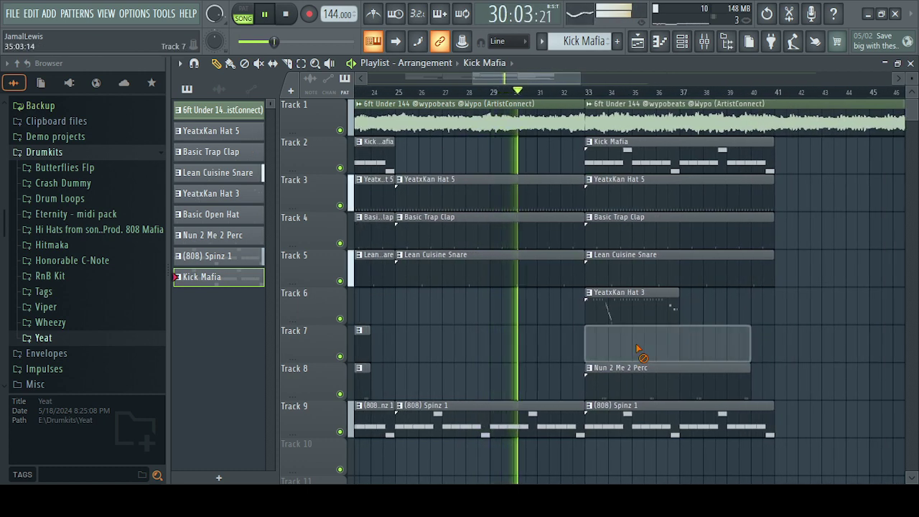
pyautogui.rightClick(646, 382)
pyautogui.click(670, 294)
pyautogui.click(688, 299)
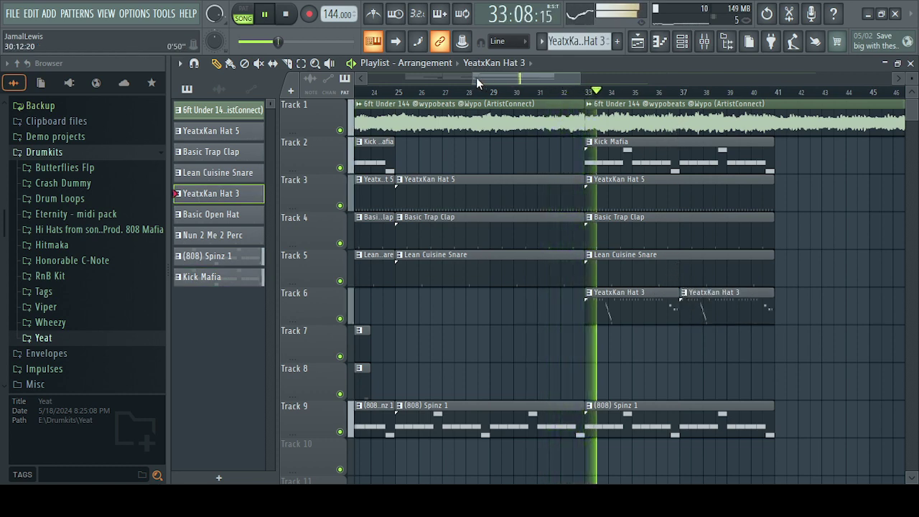
# - Select all pattern clips from bar 33 to bar 41 on Tracks 2 to 9 and duplicate them to start at bar 41
pyautogui.moveTo(476, 77); pyautogui.dragTo(418, 80)
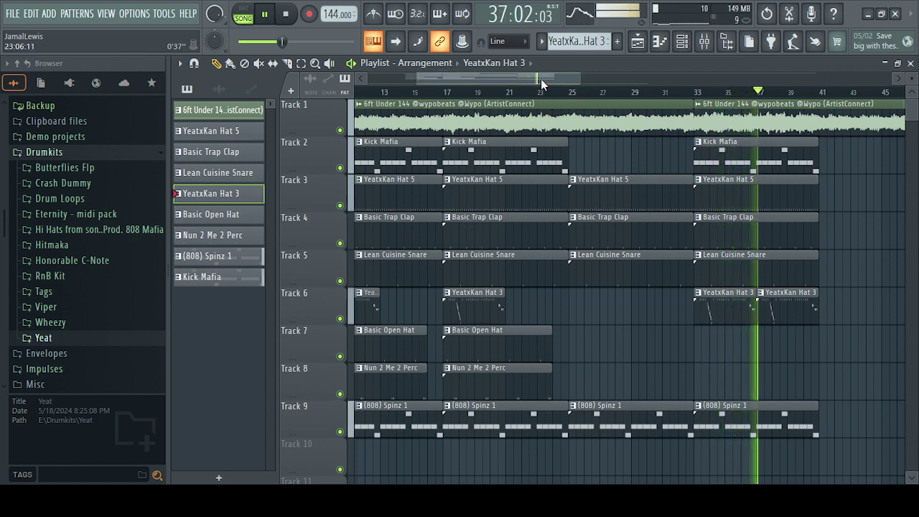
pyautogui.moveTo(540, 78); pyautogui.dragTo(584, 81)
pyautogui.click(301, 64)
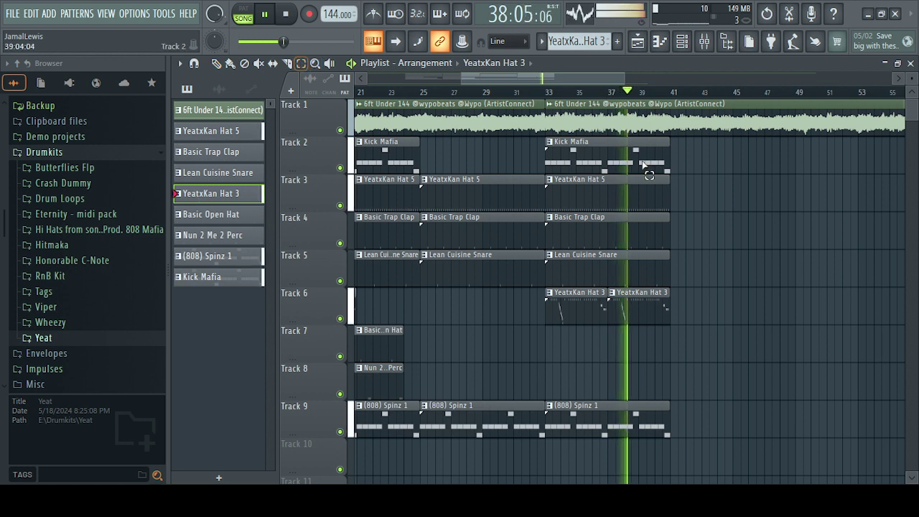
pyautogui.moveTo(592, 155); pyautogui.dragTo(618, 460)
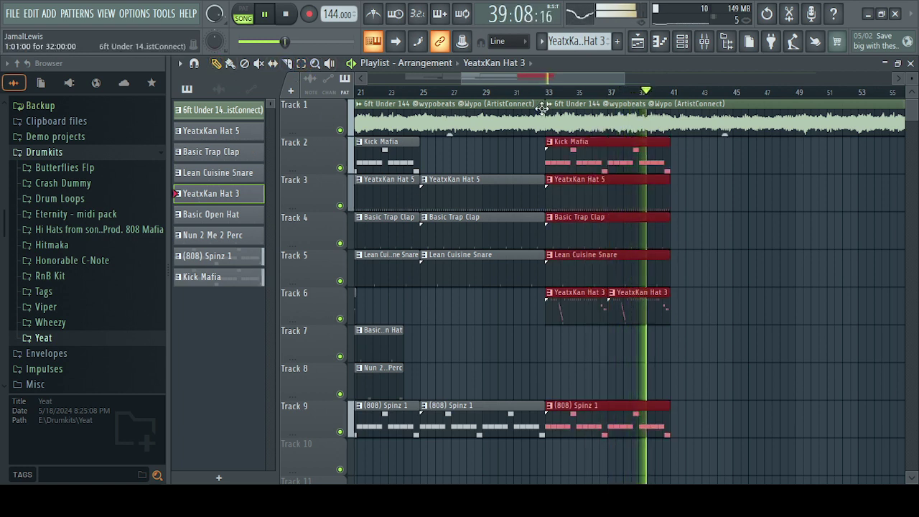
pyautogui.hotkey('ctrl', 'b')
pyautogui.moveTo(716, 175); pyautogui.dragTo(710, 172)
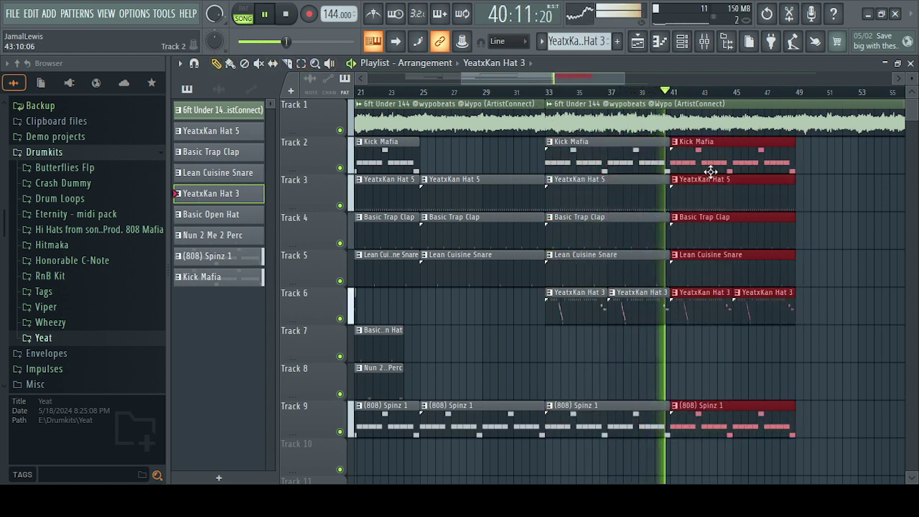
pyautogui.keyDown('ctrl'); pyautogui.click(878, 228); pyautogui.keyUp('ctrl')
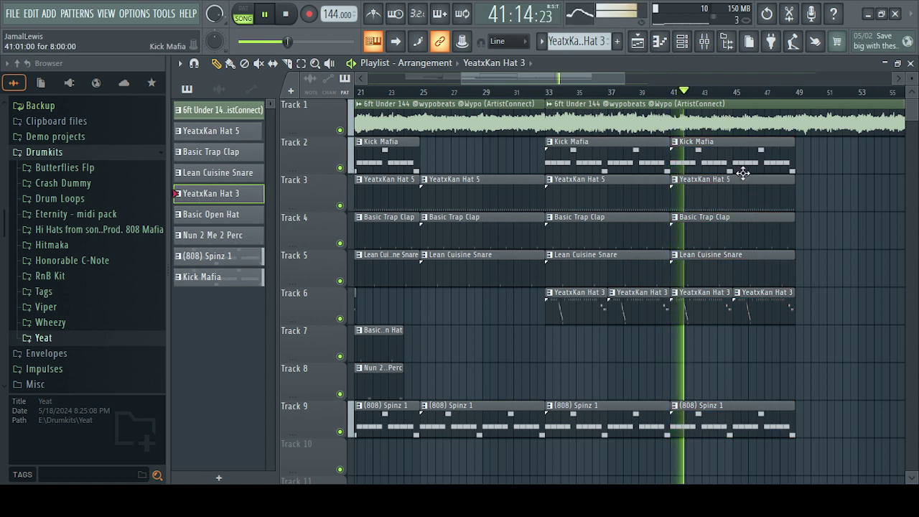
# - Place YeatxKan Hat 5, Basic Trap Clap, Lean Cuisine Snare and (808) Spinz 1 clips at bar 49 on their own tracks
pyautogui.click(577, 186)
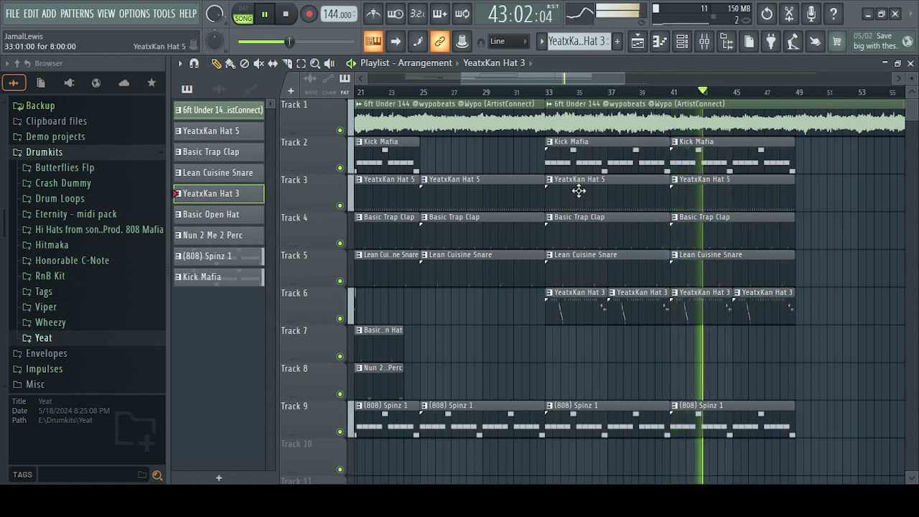
pyautogui.click(803, 197)
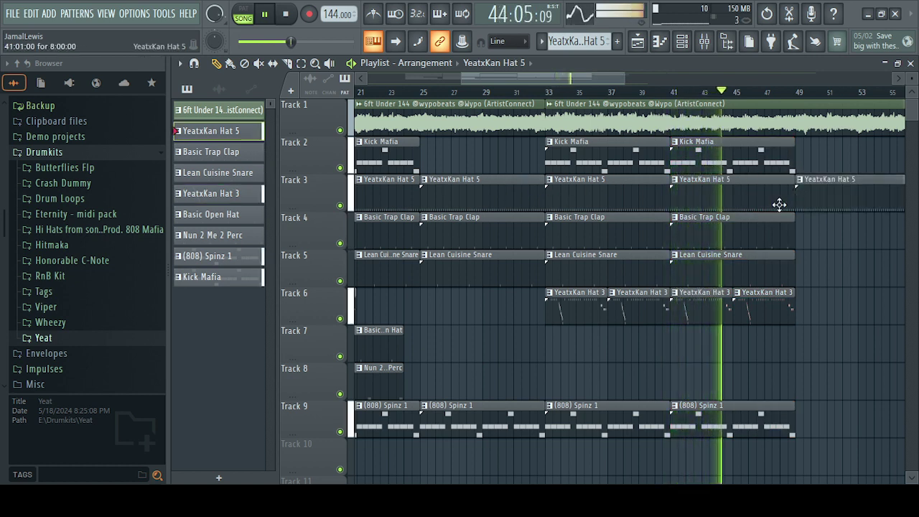
pyautogui.click(722, 232)
pyautogui.click(800, 232)
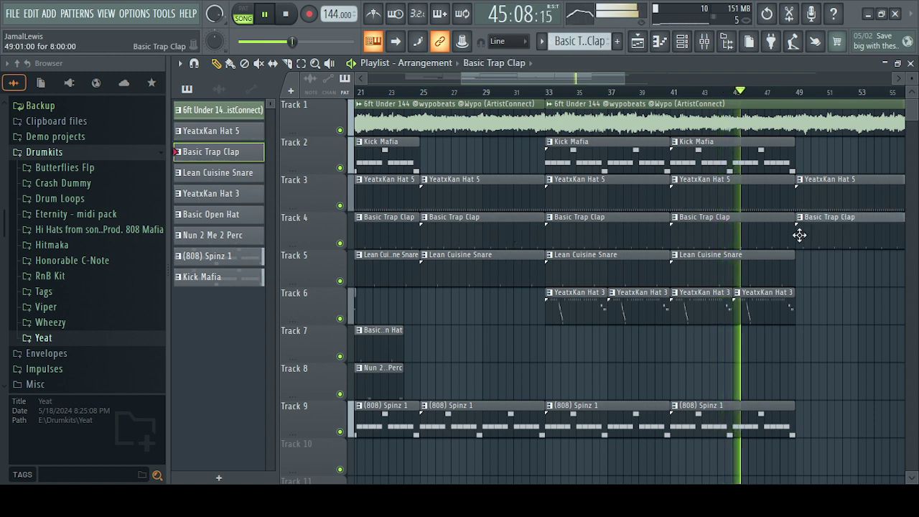
pyautogui.click(518, 282)
pyautogui.click(800, 266)
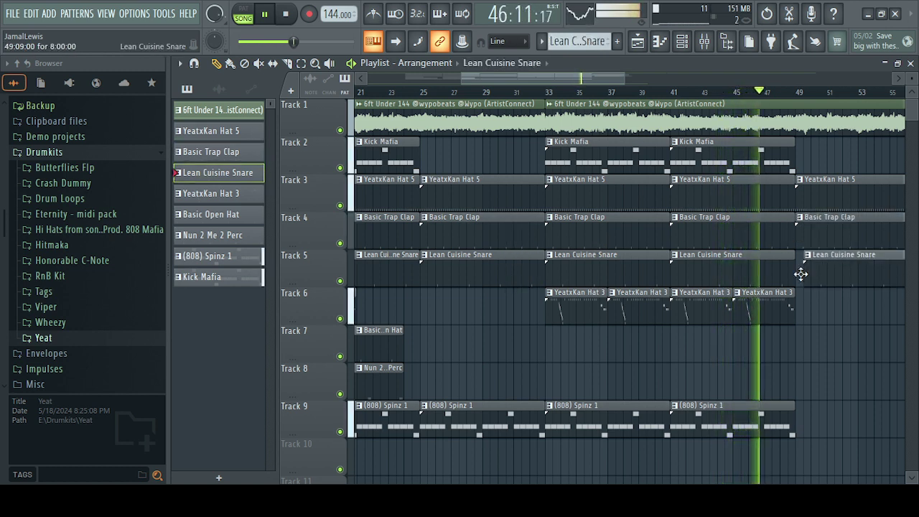
pyautogui.click(747, 411)
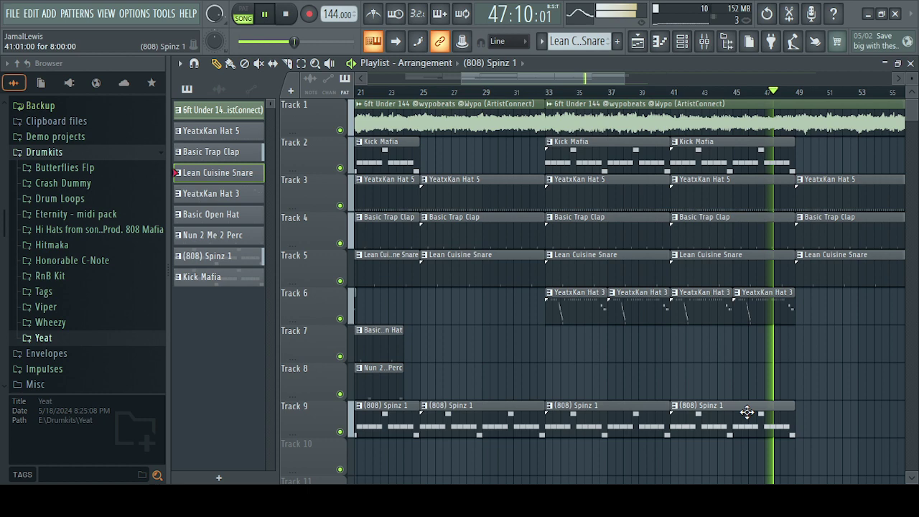
pyautogui.click(799, 415)
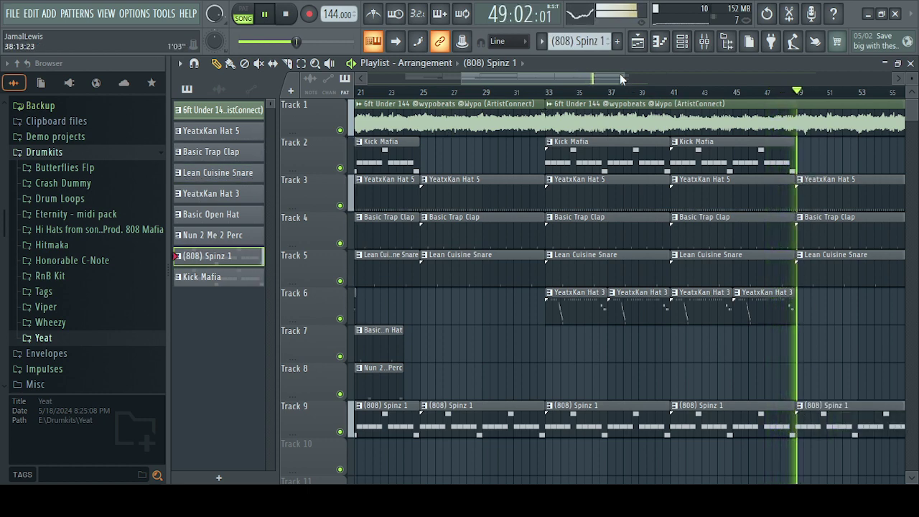
# - Duplicate all pattern clips on Tracks 2 to 9 and position the copy to start at bar 65
pyautogui.moveTo(617, 79); pyautogui.dragTo(691, 79)
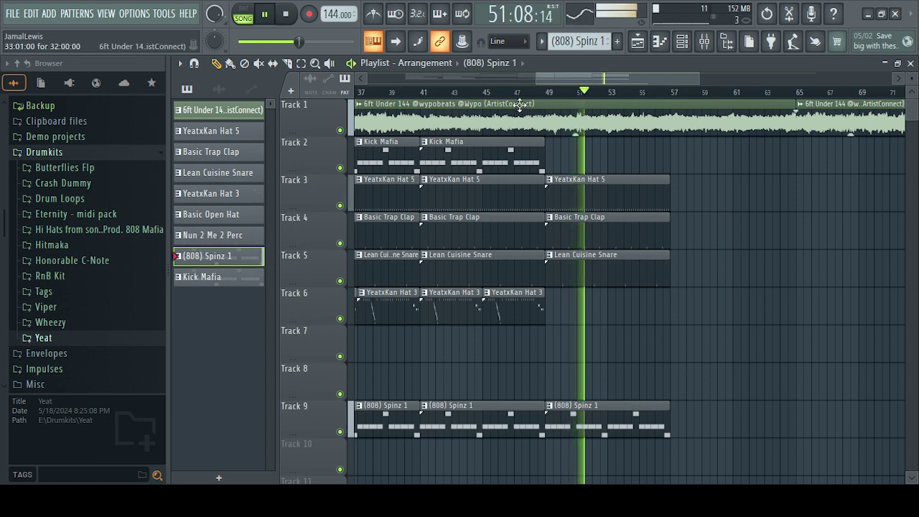
pyautogui.moveTo(532, 79); pyautogui.dragTo(383, 80)
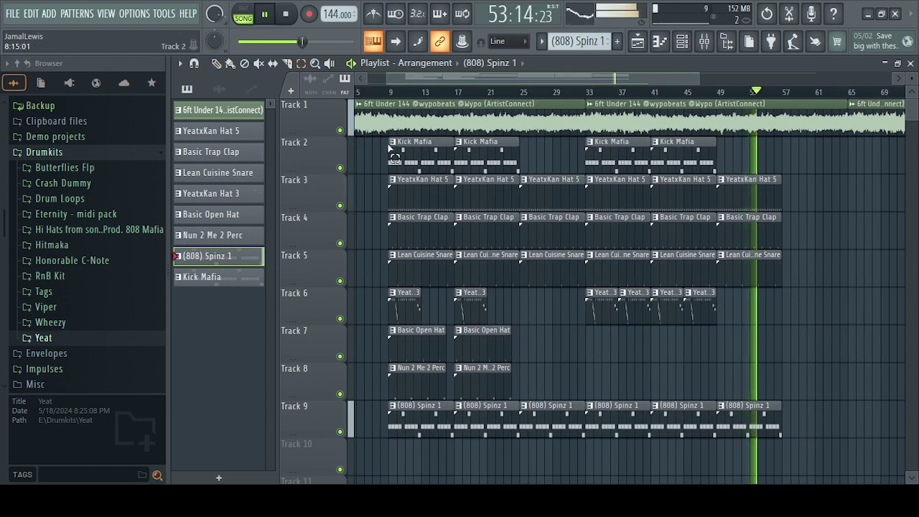
pyautogui.moveTo(390, 129); pyautogui.dragTo(783, 434)
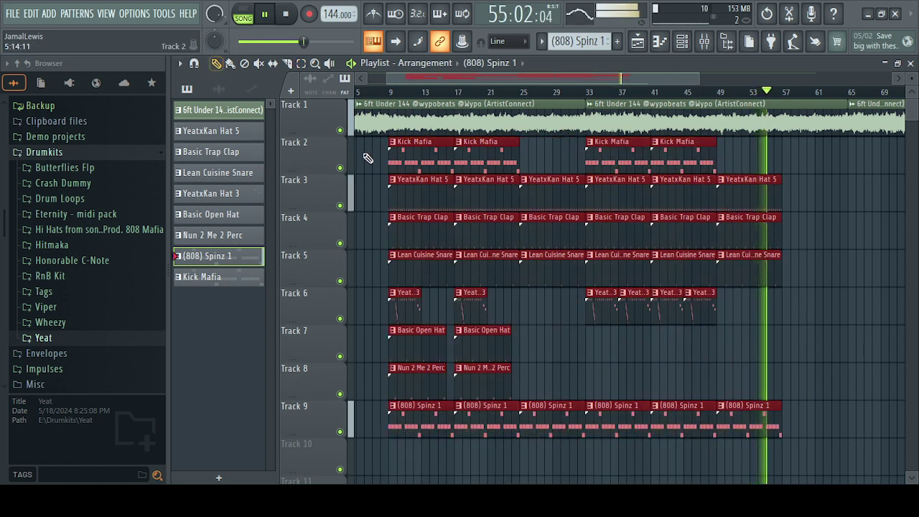
pyautogui.hotkey('ctrl', 'b')
pyautogui.moveTo(808, 188); pyautogui.dragTo(874, 185)
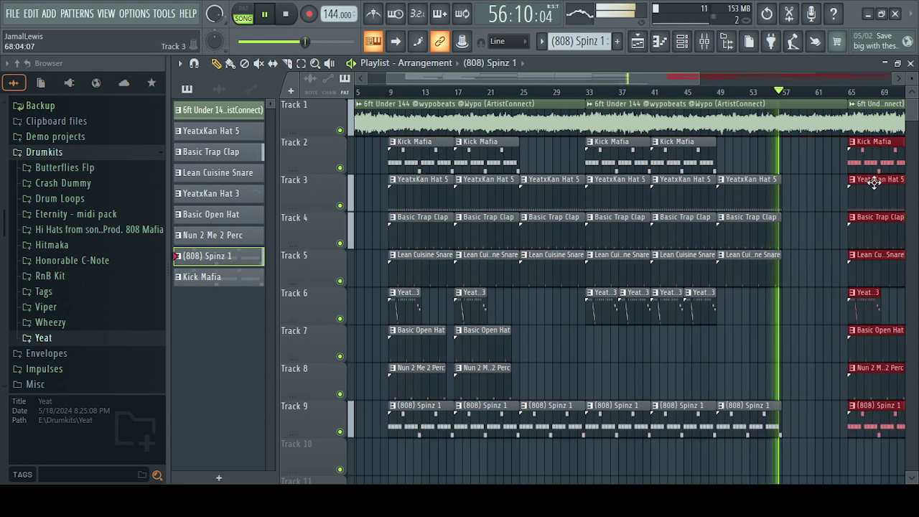
pyautogui.keyDown('ctrl'); pyautogui.click(824, 219); pyautogui.keyUp('ctrl')
# - Place another 6ft Under audio clip on Track 1 at bar 97, directly after the existing ones
pyautogui.moveTo(662, 78); pyautogui.dragTo(876, 79)
pyautogui.click(764, 120)
pyautogui.moveTo(785, 123); pyautogui.dragTo(903, 122)
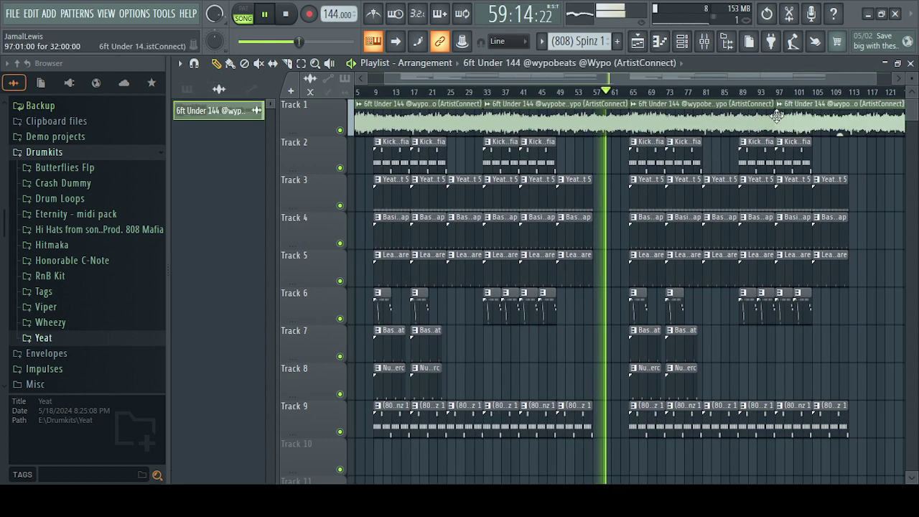
pyautogui.moveTo(801, 76); pyautogui.dragTo(852, 82)
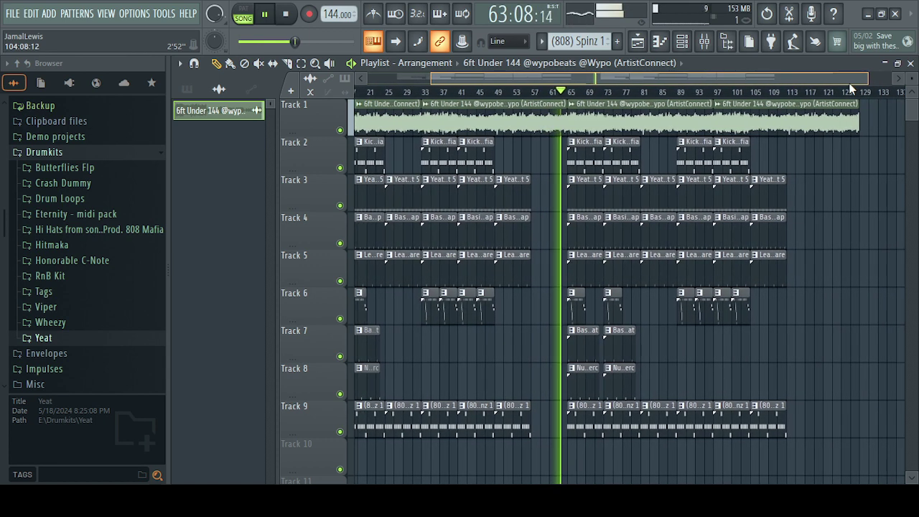
pyautogui.moveTo(852, 83)
pyautogui.mouseDown()
pyautogui.moveTo(587, 72)
pyautogui.moveTo(859, 78)
pyautogui.mouseUp()
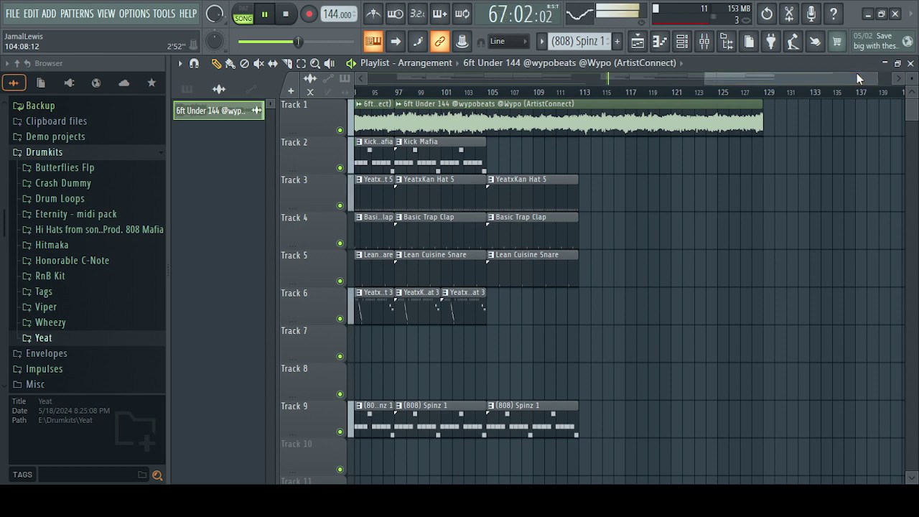
pyautogui.moveTo(707, 77); pyautogui.dragTo(360, 77)
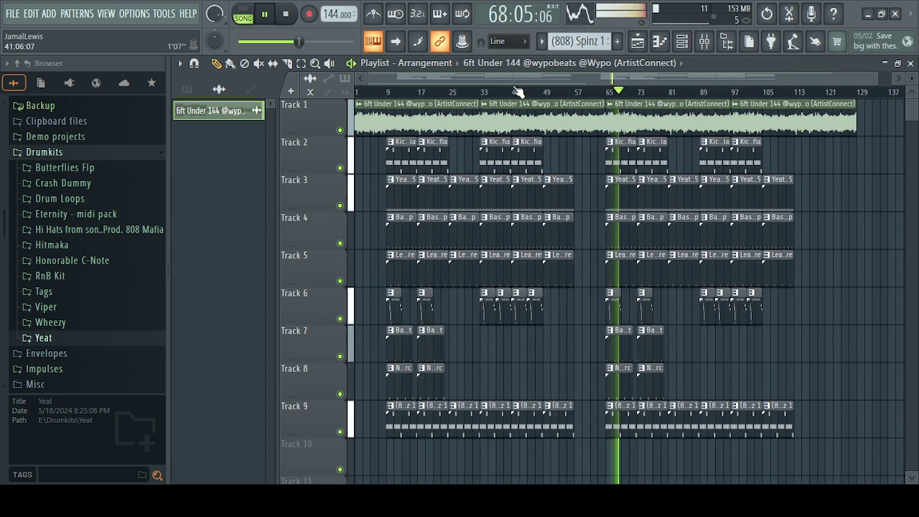
# - Load the PG - Straight Drop Master mixer preset onto the Master track and play the song from the start
pyautogui.click(287, 14)
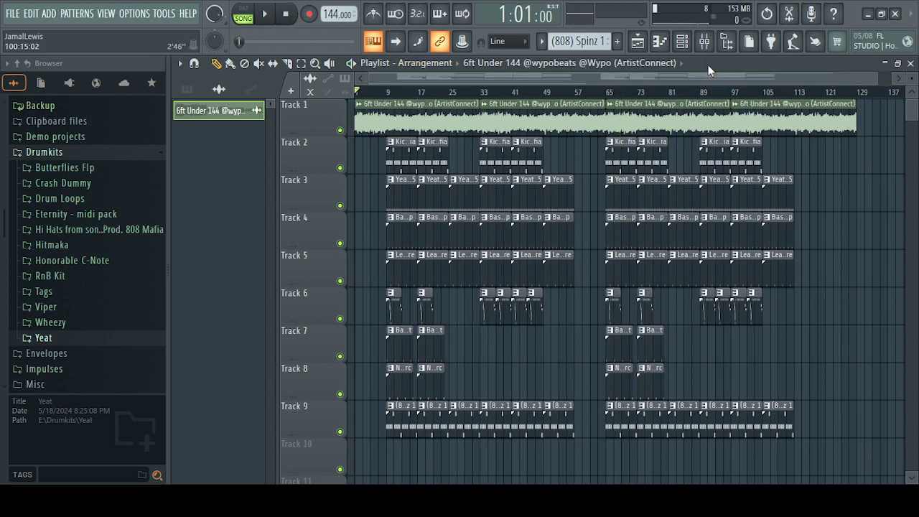
pyautogui.click(705, 41)
pyautogui.scroll(5, 58, 180)
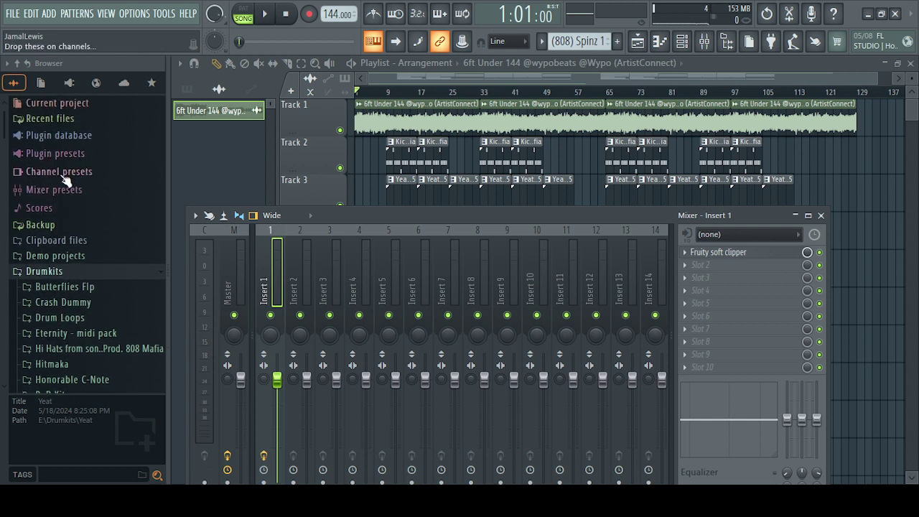
pyautogui.click(63, 188)
pyautogui.moveTo(72, 221); pyautogui.dragTo(126, 244)
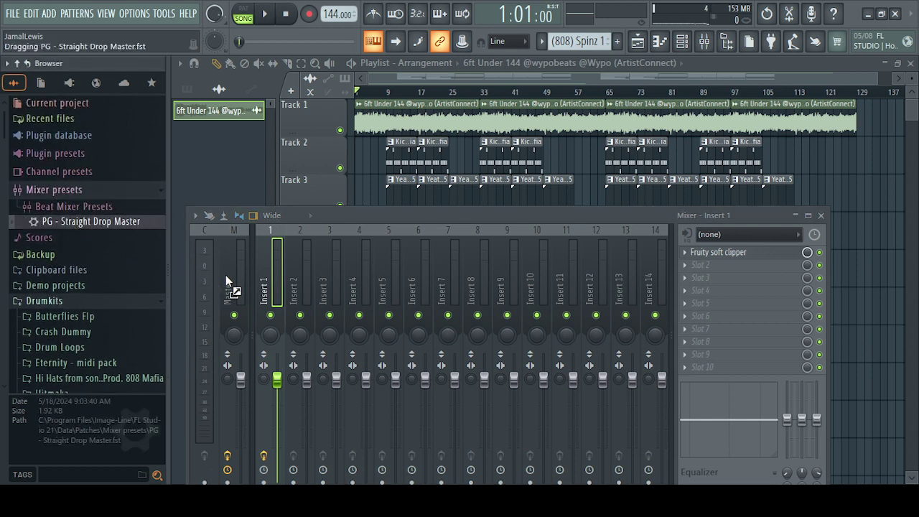
pyautogui.moveTo(226, 275); pyautogui.dragTo(228, 276)
pyautogui.press('space')
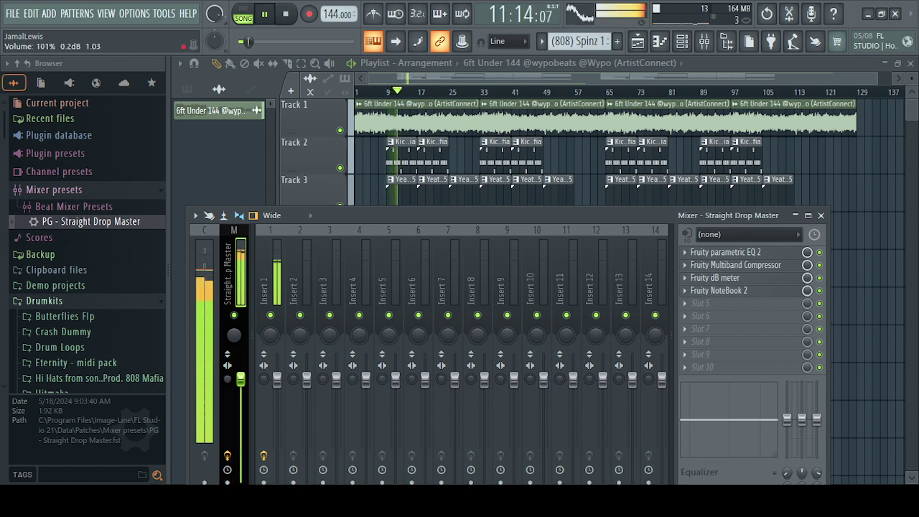
pyautogui.click(821, 215)
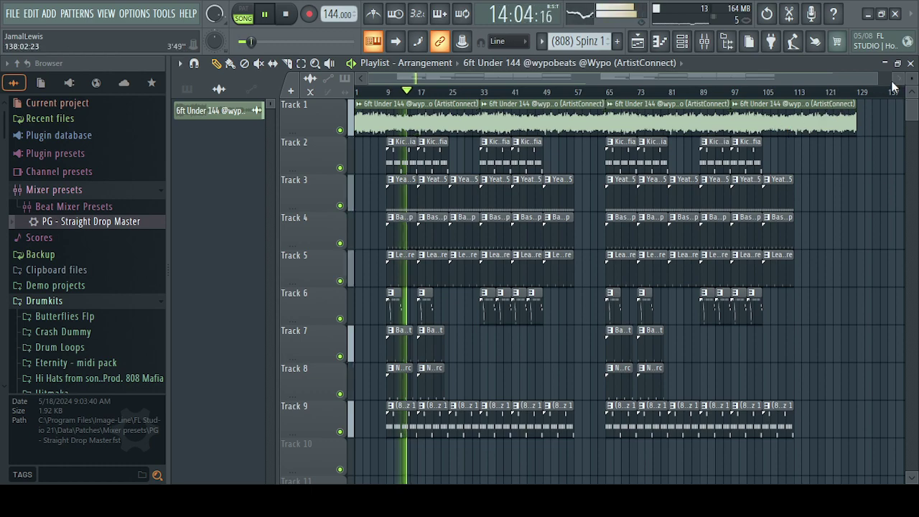
# - Set the channel volume of the 6ft Under audio clip to 41%
pyautogui.moveTo(837, 79); pyautogui.dragTo(542, 78)
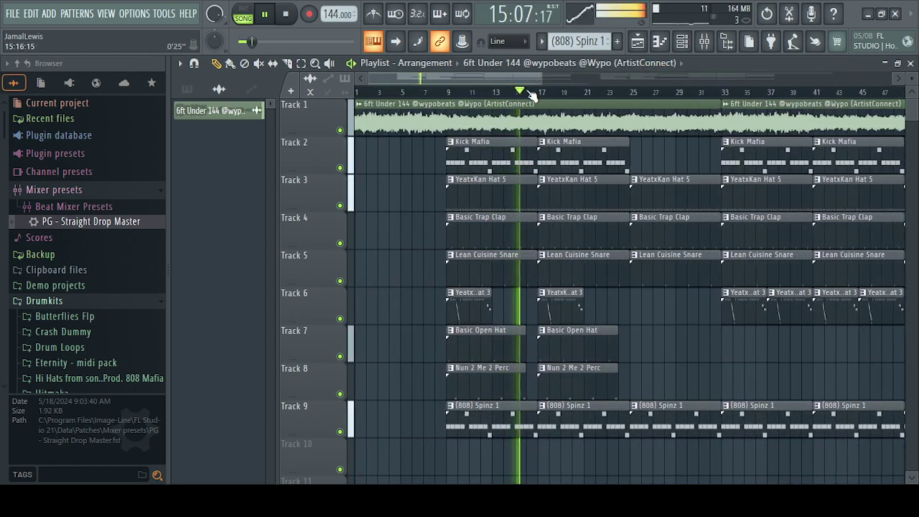
pyautogui.doubleClick(510, 113)
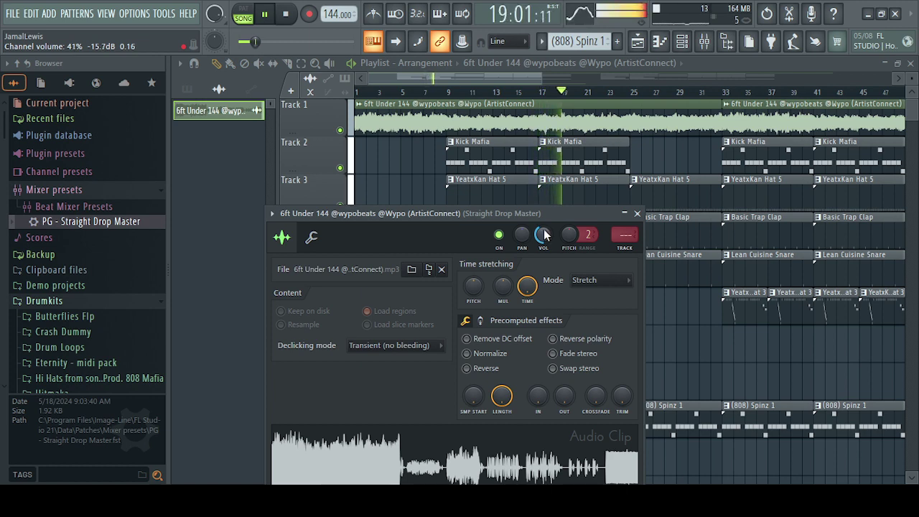
pyautogui.click(637, 214)
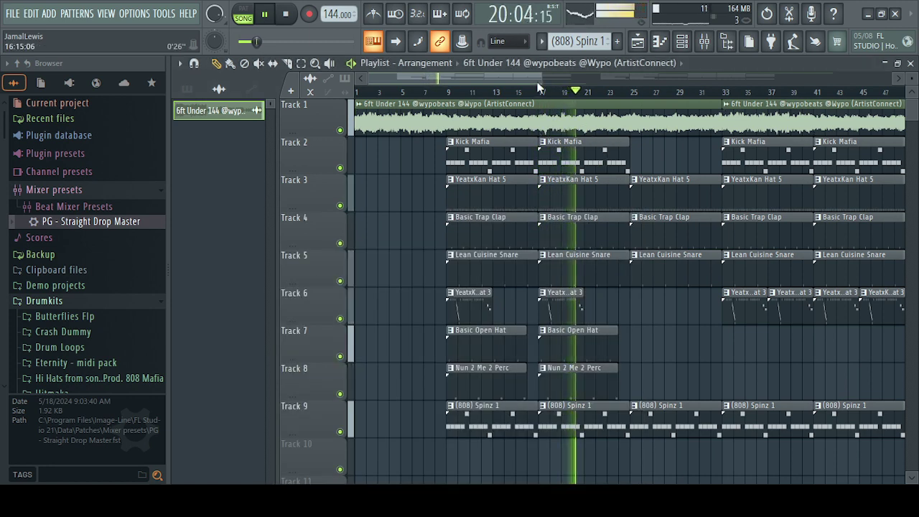
# - Add the Pedro (efx1) producer tag from the Tags drumkit folder to Track 10 at bar 1 and stop playback
pyautogui.moveTo(571, 79); pyautogui.dragTo(906, 76)
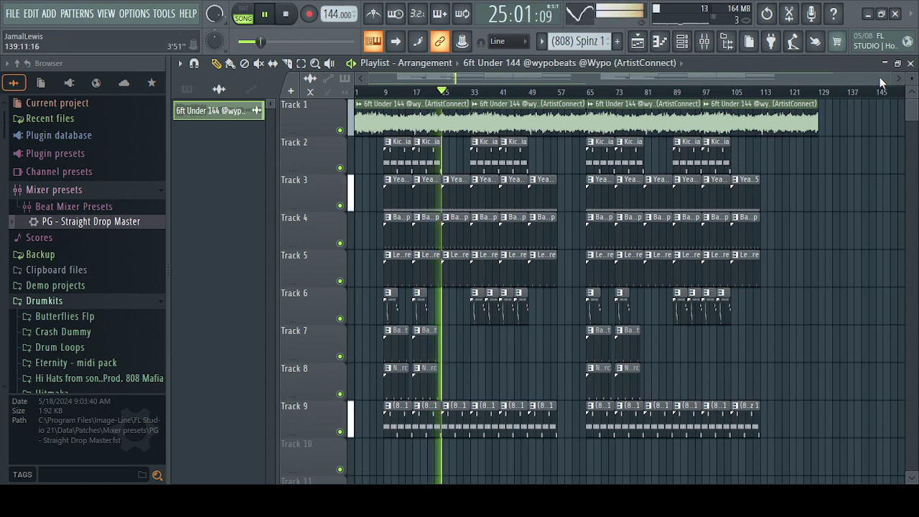
pyautogui.moveTo(904, 77); pyautogui.dragTo(436, 81)
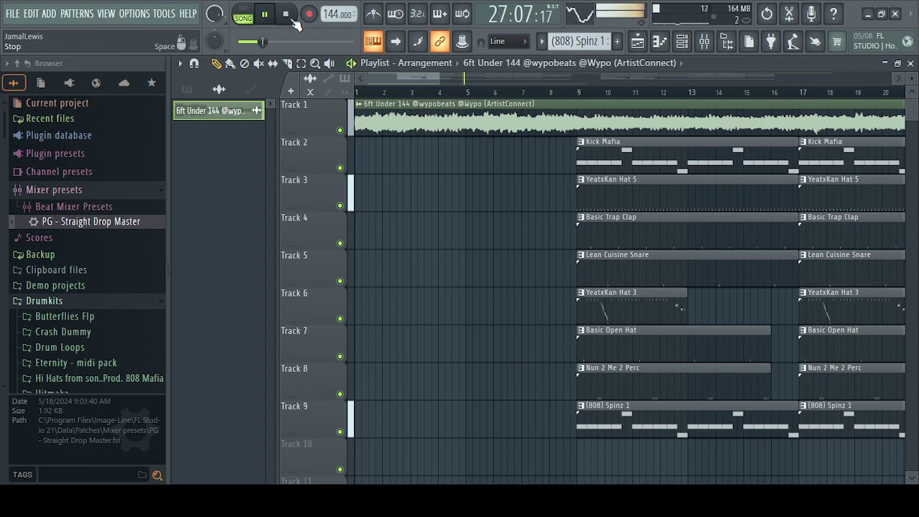
pyautogui.scroll(-8, 78, 323)
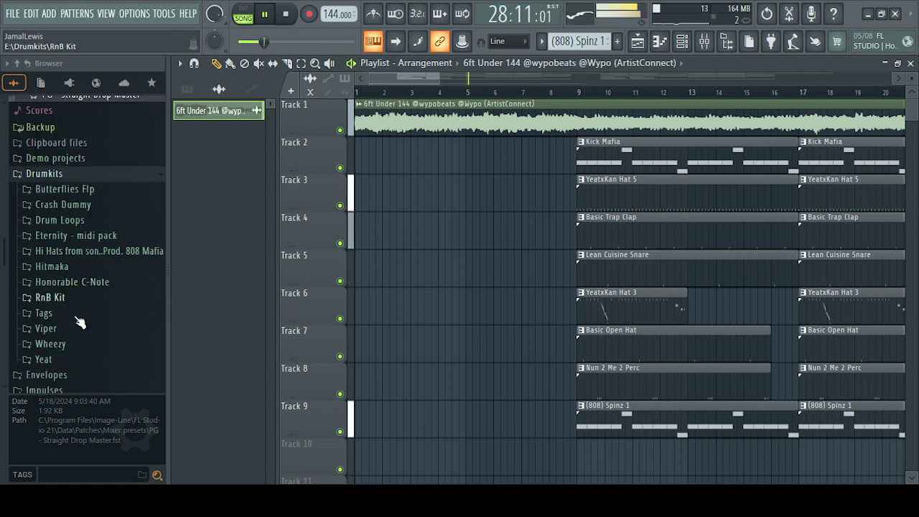
pyautogui.click(56, 126)
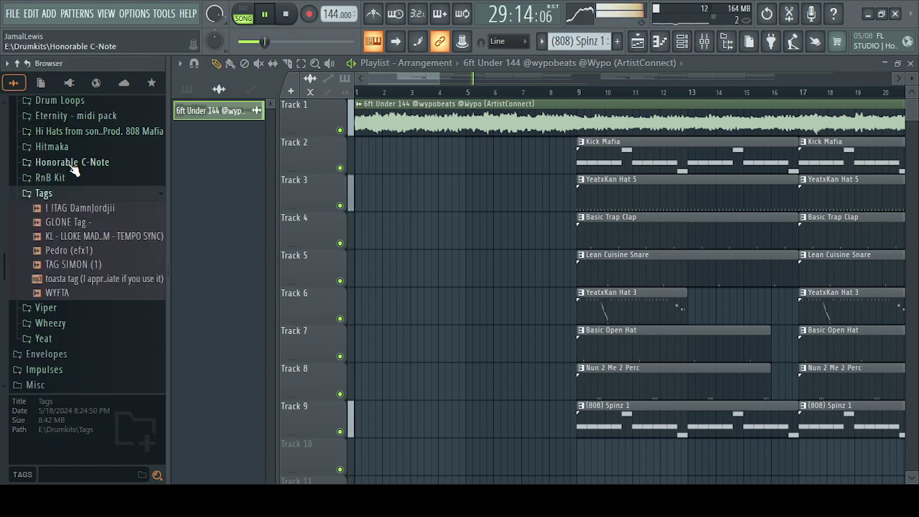
pyautogui.click(81, 253)
pyautogui.moveTo(84, 262); pyautogui.dragTo(412, 460)
pyautogui.press('space')
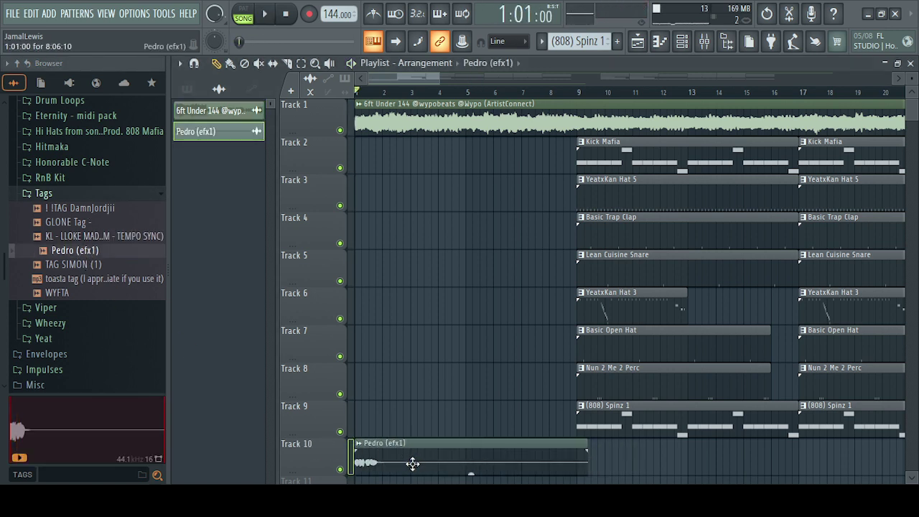
# - Play the song from the start to hear the tag and inspect the Pedro (efx1) clip's channel settings
pyautogui.press('space')
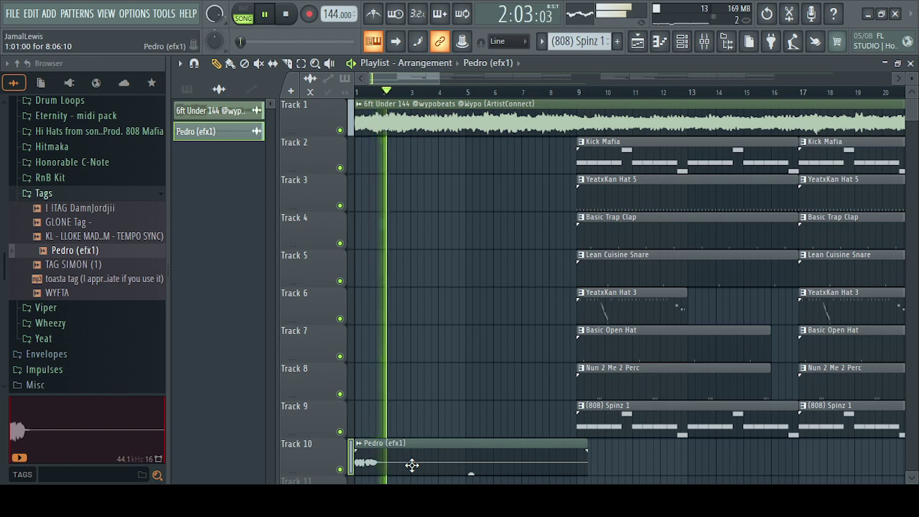
pyautogui.doubleClick(411, 466)
pyautogui.press('space')
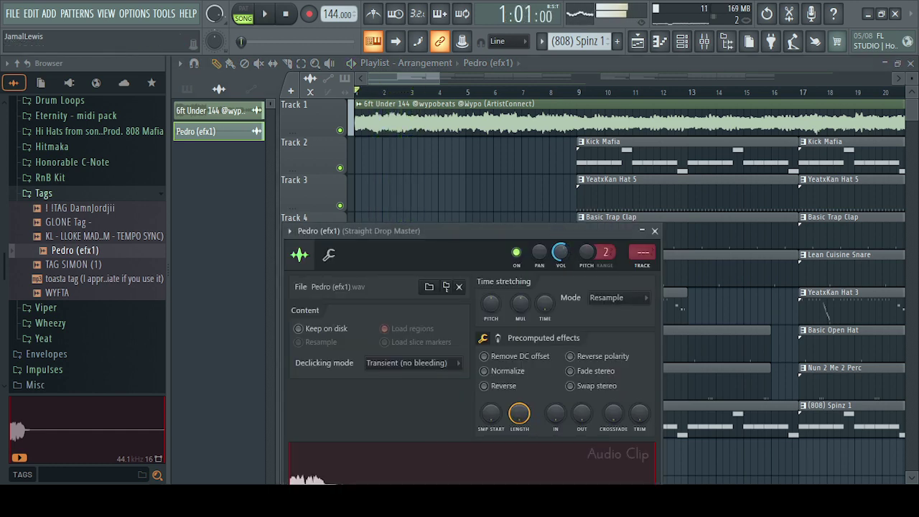
pyautogui.press('space')
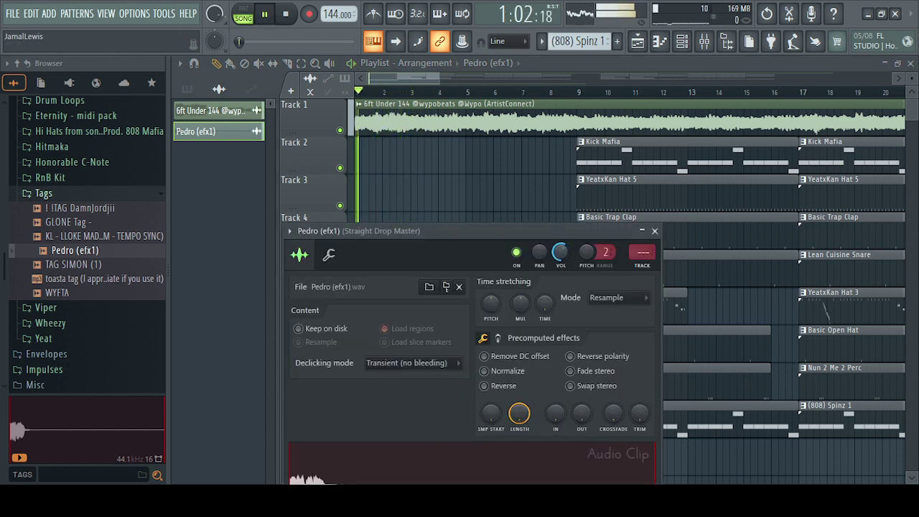
pyautogui.click(655, 231)
# - Stop playback and select all clips of the arrangement on Tracks 1 to 10
pyautogui.moveTo(439, 78); pyautogui.dragTo(916, 54)
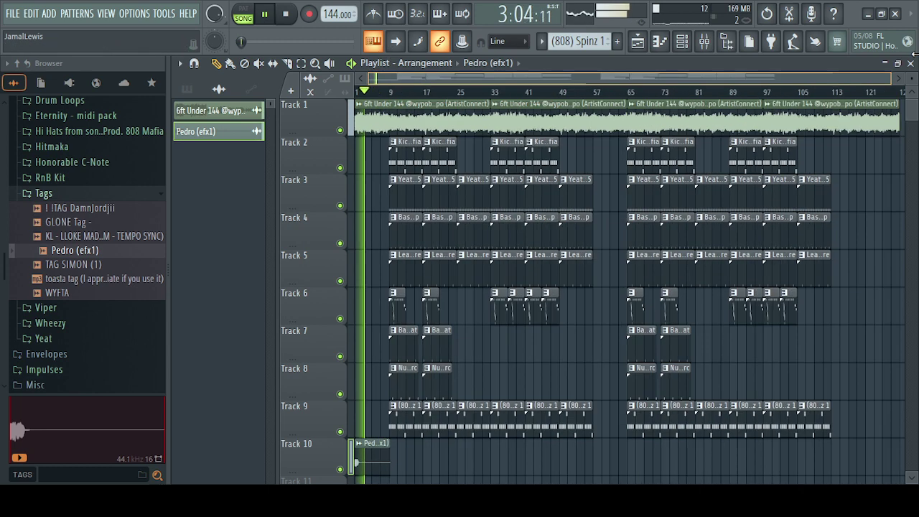
pyautogui.press('space')
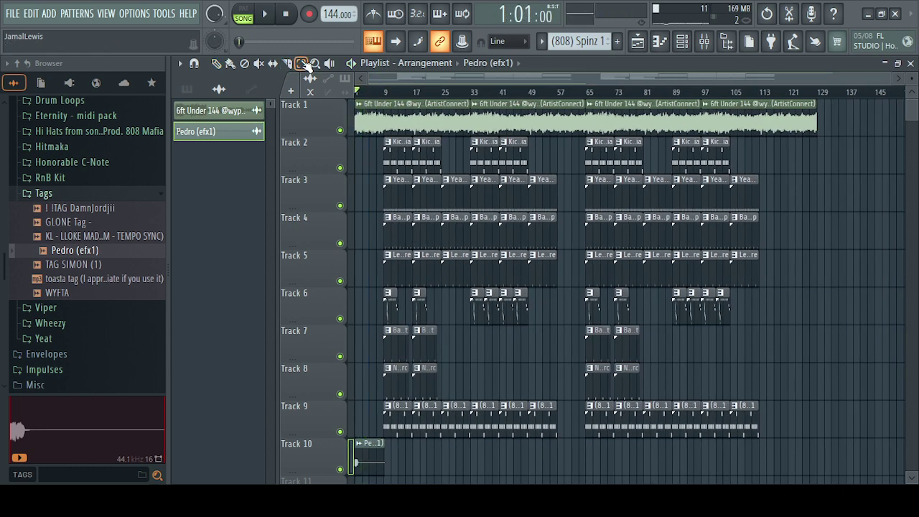
pyautogui.moveTo(819, 126); pyautogui.dragTo(143, 470)
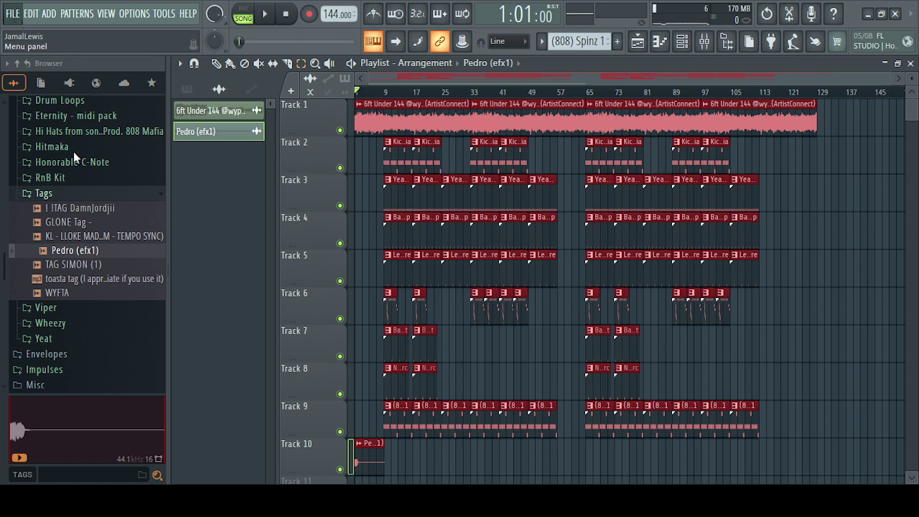